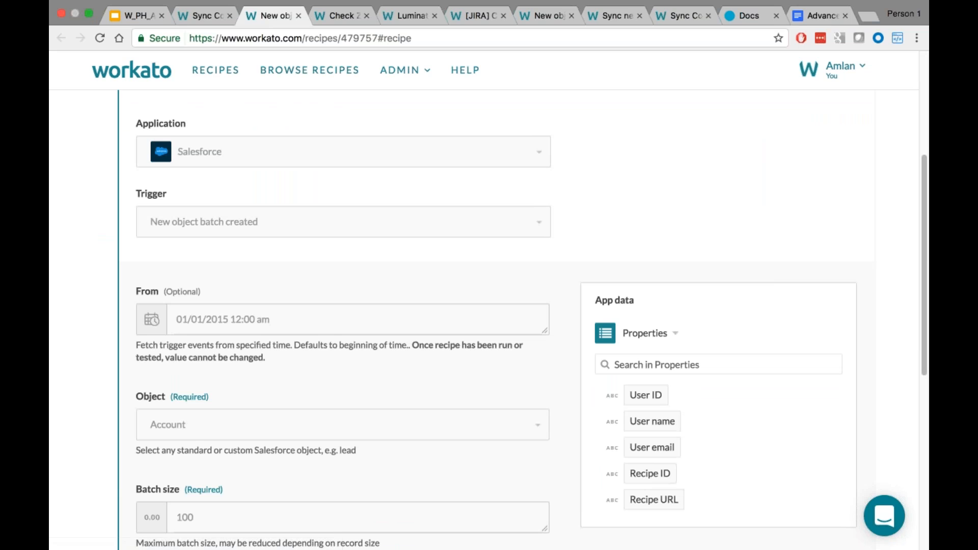
# Review the From setting in the trigger of the Sync Contacts between Salesforce and ServiceNow recipe and return to the slides.
pyautogui.click(204, 73)
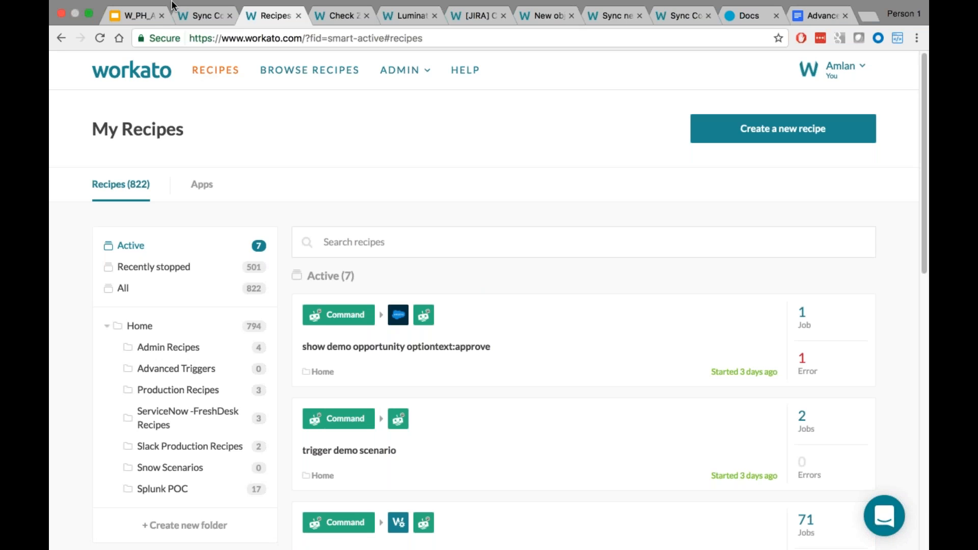
pyautogui.click(136, 19)
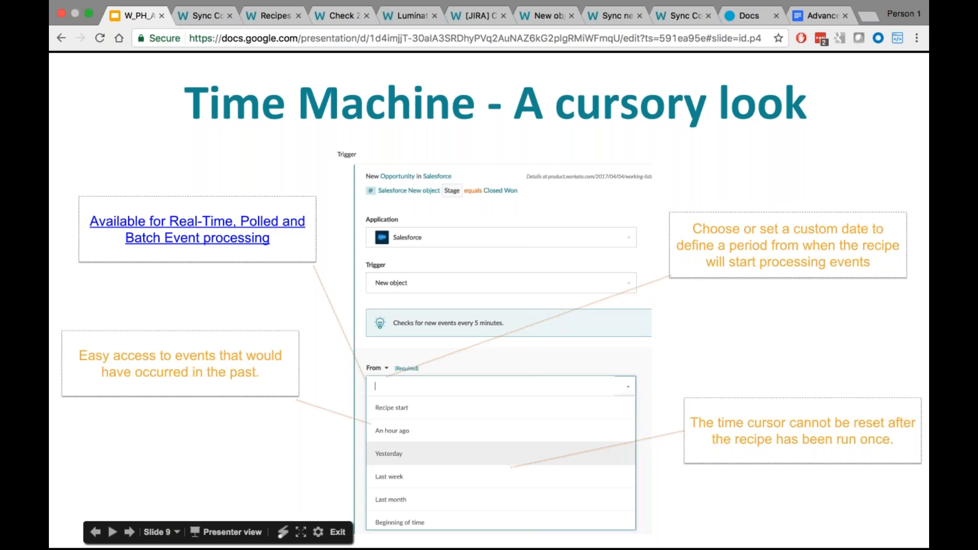
pyautogui.click(198, 15)
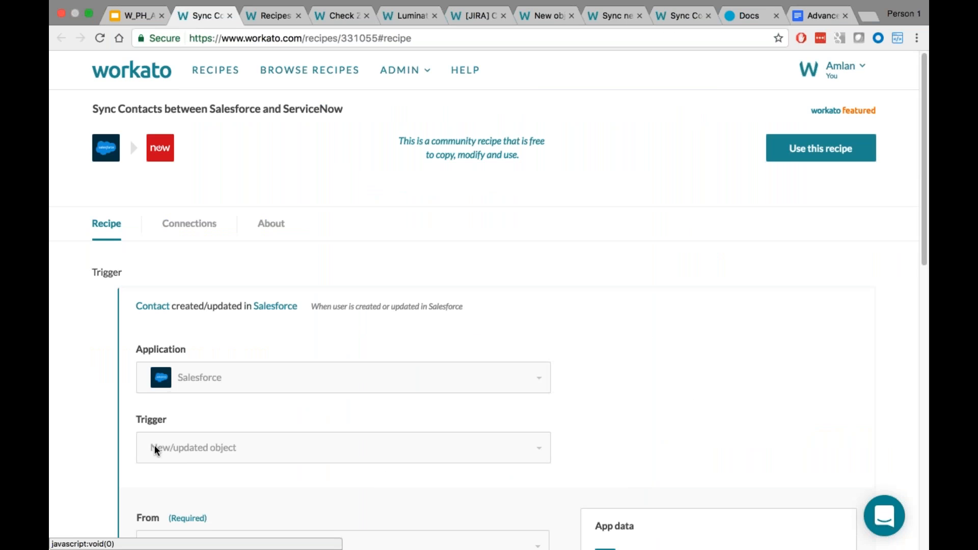
pyautogui.scroll(-3, 153, 446)
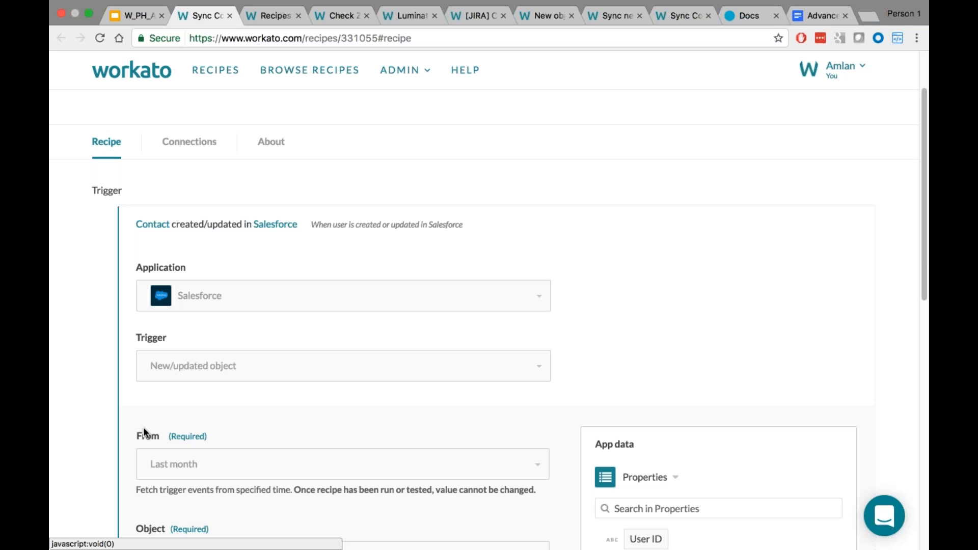
pyautogui.click(134, 16)
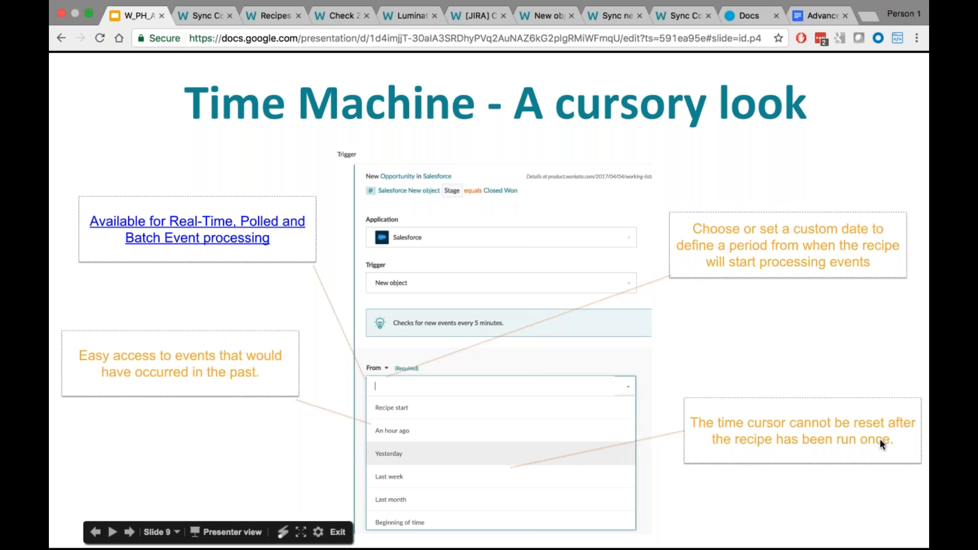
# Open the Filter Then Fetch example from the Trigger Filters slide and examine its Donation trigger's SOQL WHERE clause and schedule.
pyautogui.click(236, 365)
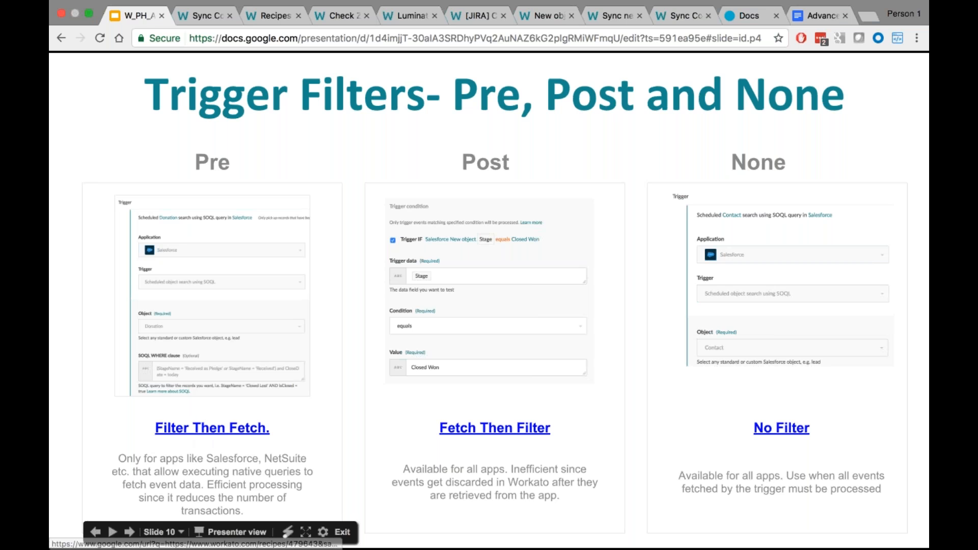
pyautogui.click(212, 428)
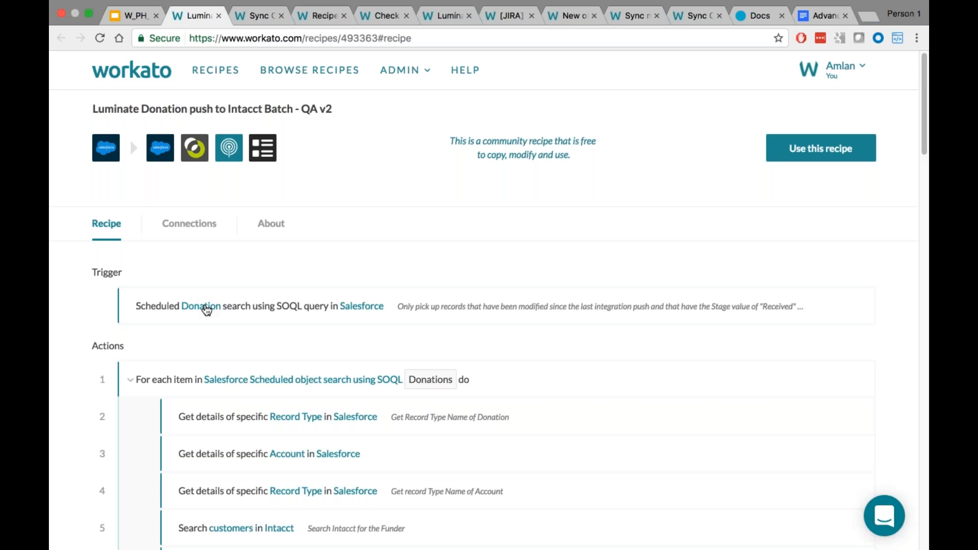
pyautogui.click(207, 309)
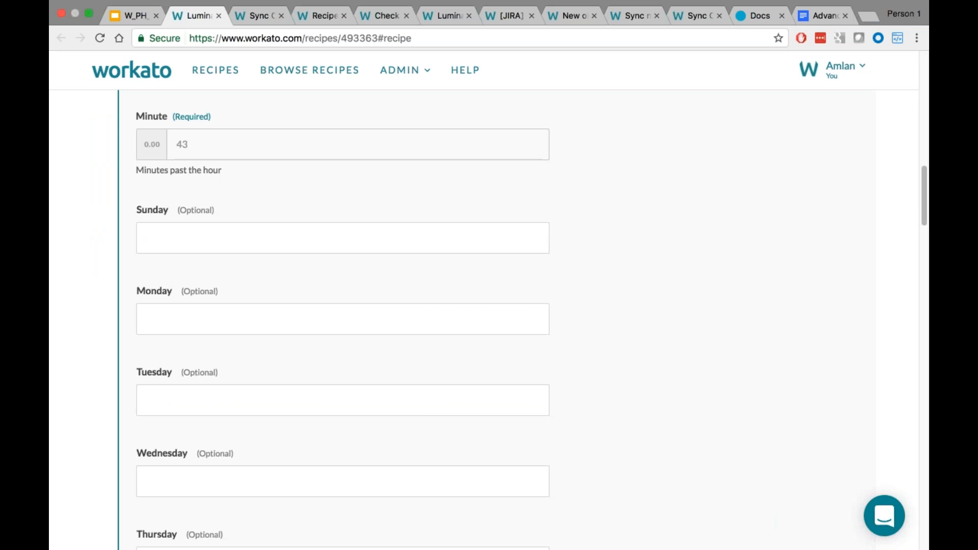
pyautogui.scroll(15, 484, 320)
pyautogui.scroll(-1, 484, 320)
pyautogui.scroll(-5, 199, 316)
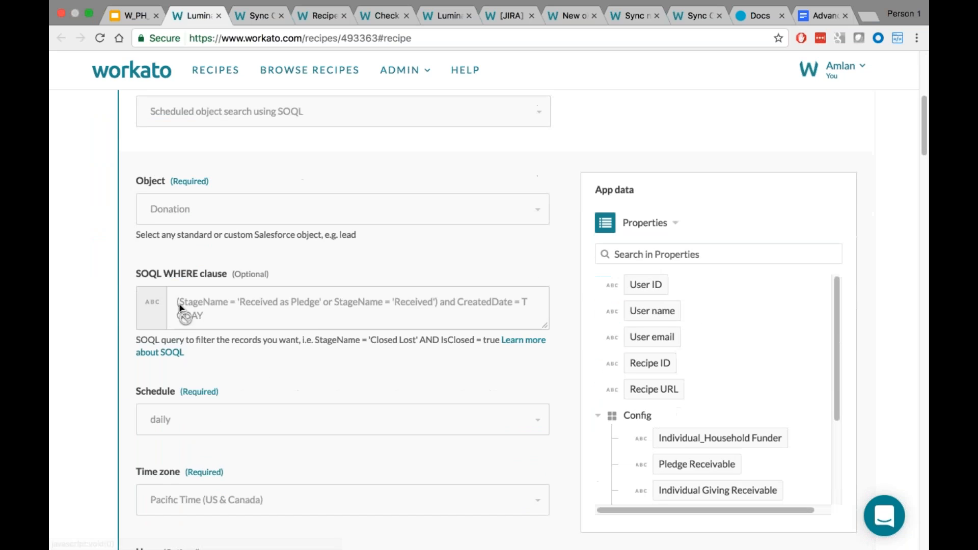
pyautogui.scroll(-4, 200, 413)
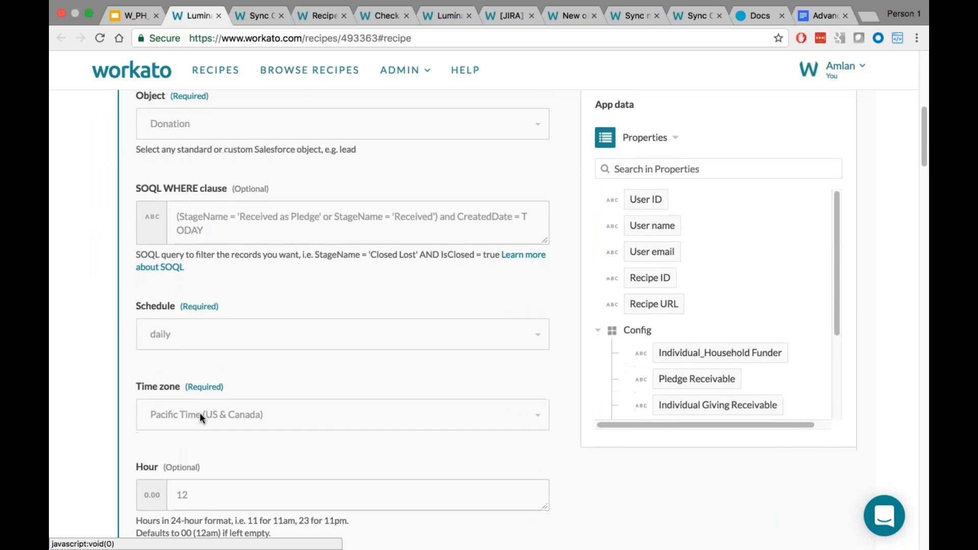
# Open the active [PROD] Trello to Jira recipe from My Recipes, show its trigger conditions, and stop the recipe.
pyautogui.click(134, 20)
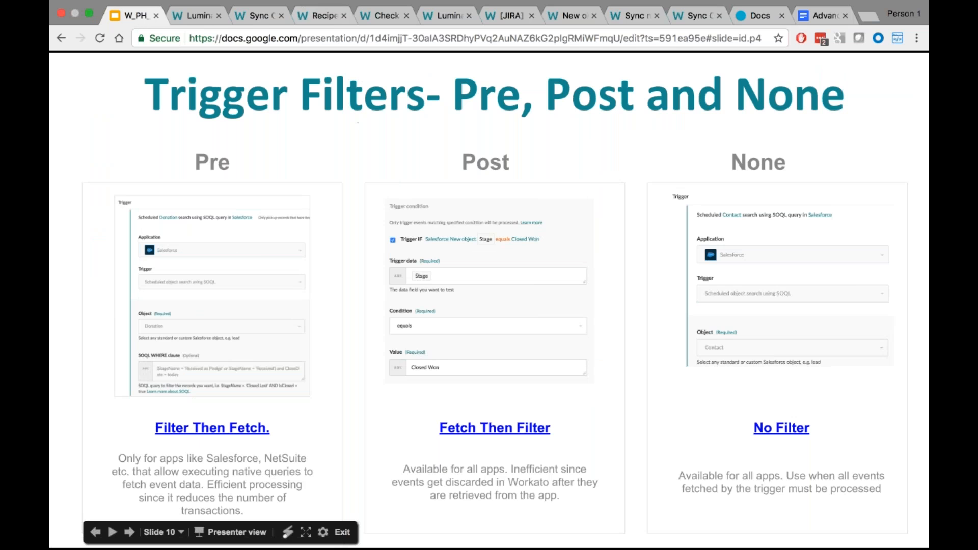
pyautogui.click(314, 16)
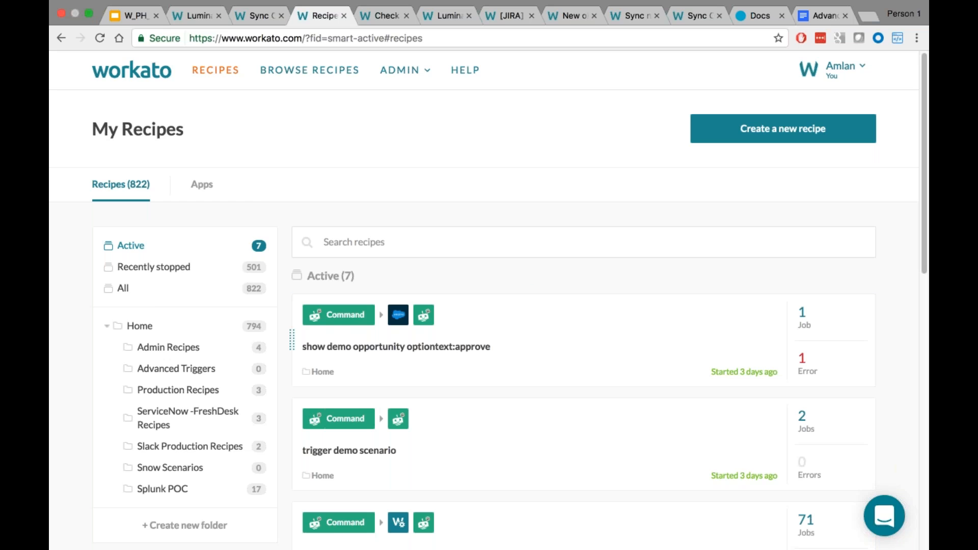
pyautogui.scroll(-5, 348, 423)
pyautogui.click(348, 422)
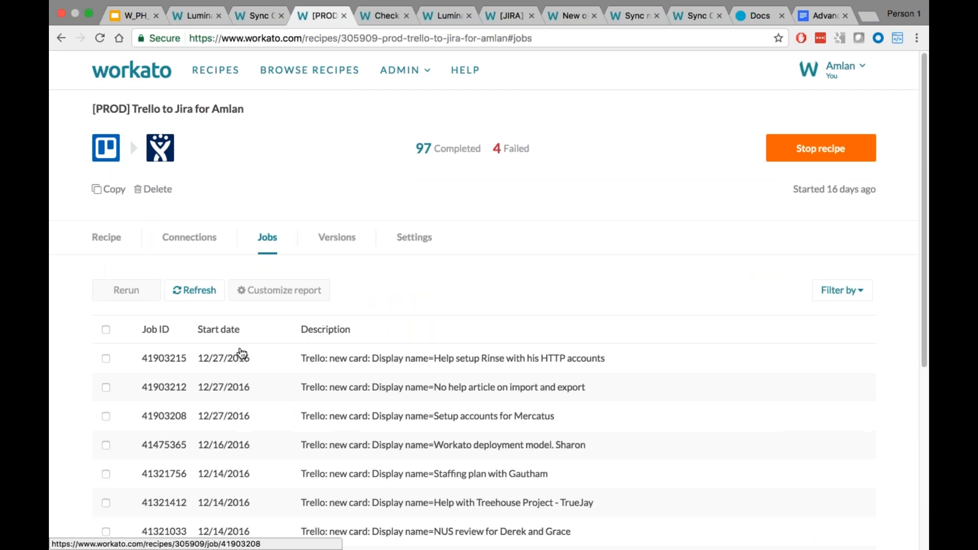
pyautogui.click(102, 238)
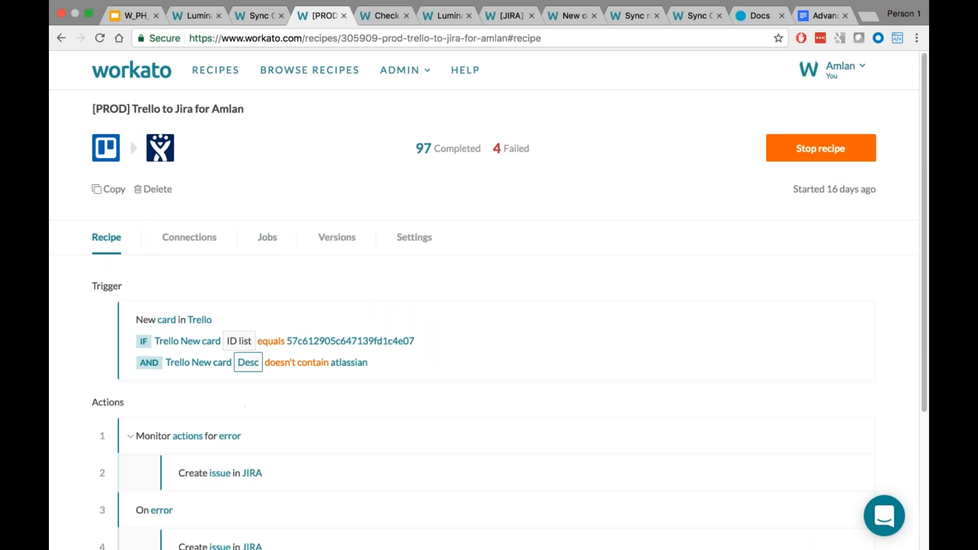
pyautogui.click(821, 148)
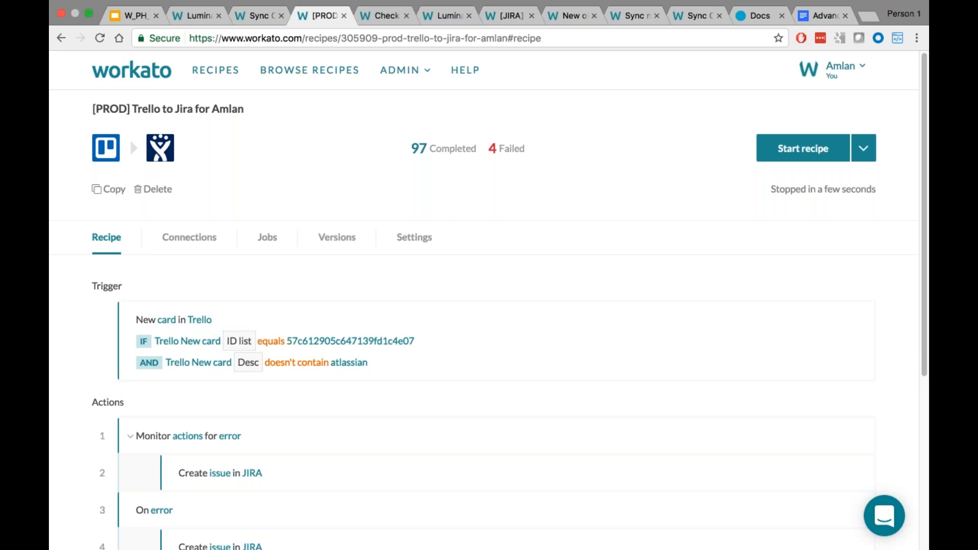
# Re-examine the SOQL WHERE clause in the Luminate Donation recipe and return to the Trigger Filters slide.
pyautogui.hotkey('ctrl', '1')
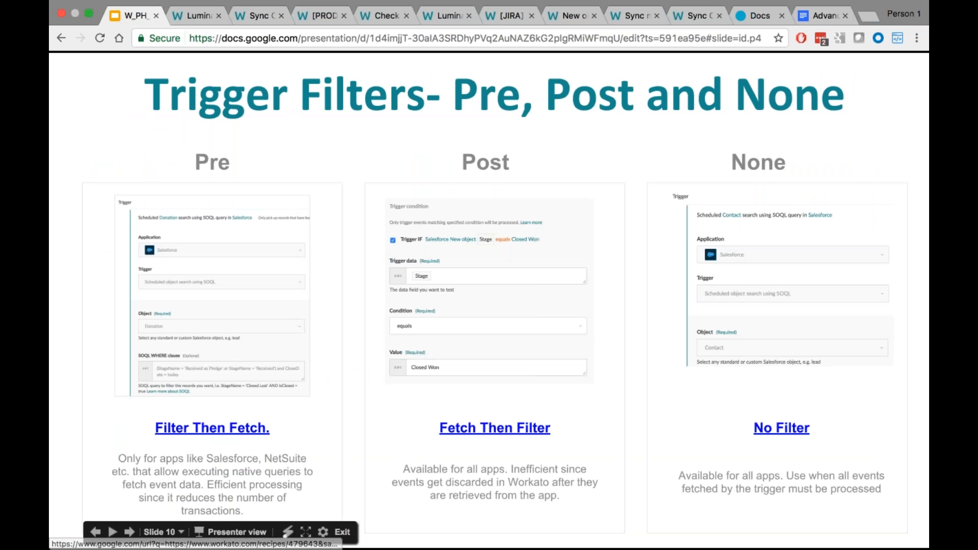
pyautogui.click(198, 17)
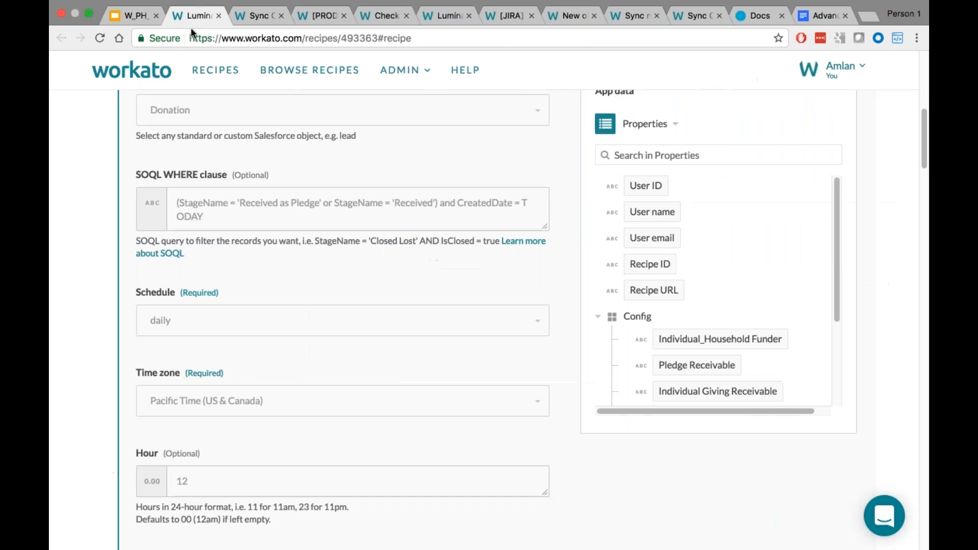
pyautogui.scroll(3, 223, 360)
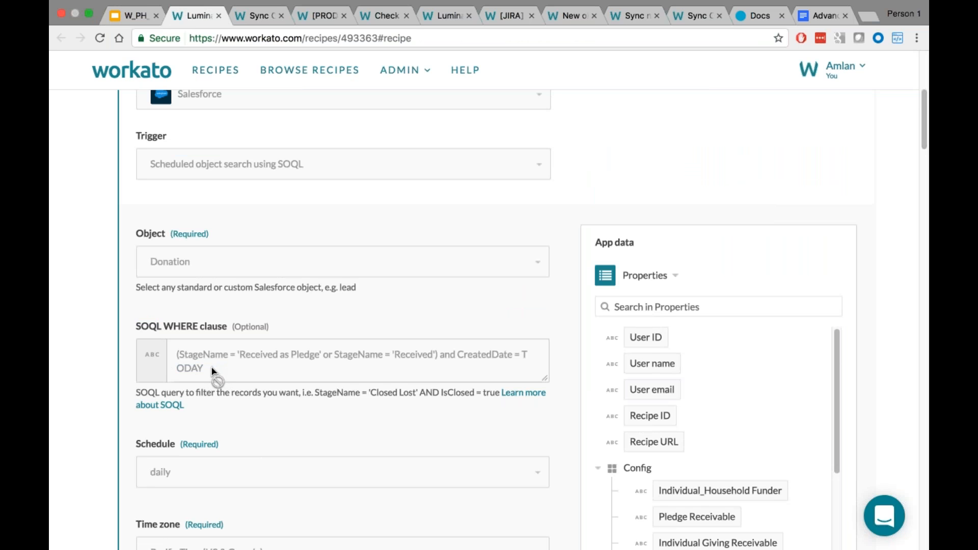
pyautogui.scroll(-1, 213, 371)
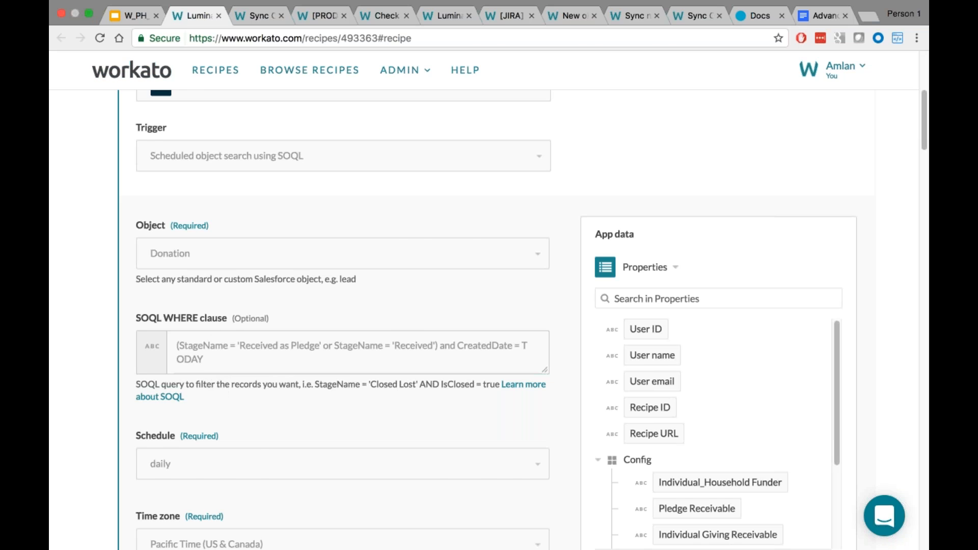
pyautogui.click(129, 16)
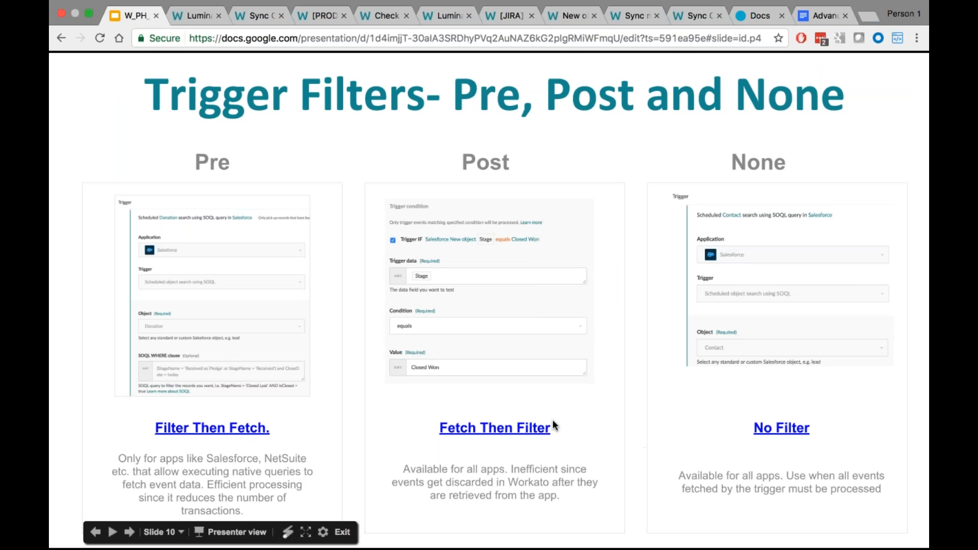
# Advance the presentation to the DEMO slide.
pyautogui.click(565, 411)
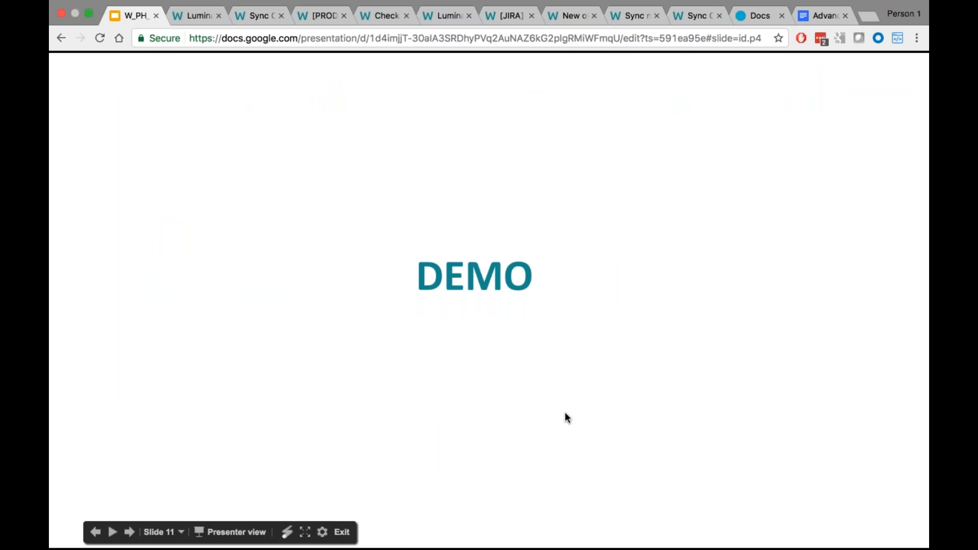
pyautogui.press('super+Tab')
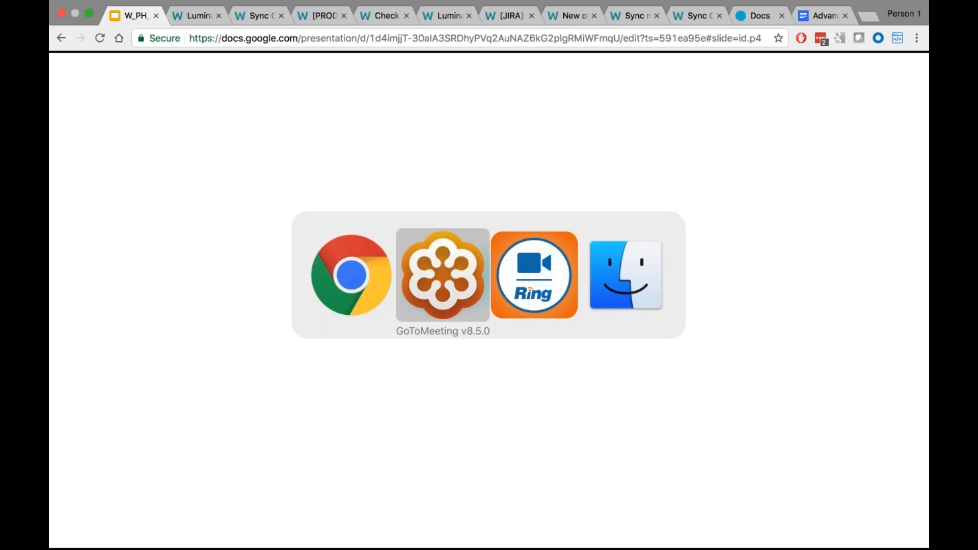
pyautogui.press('super+shift+Tab')
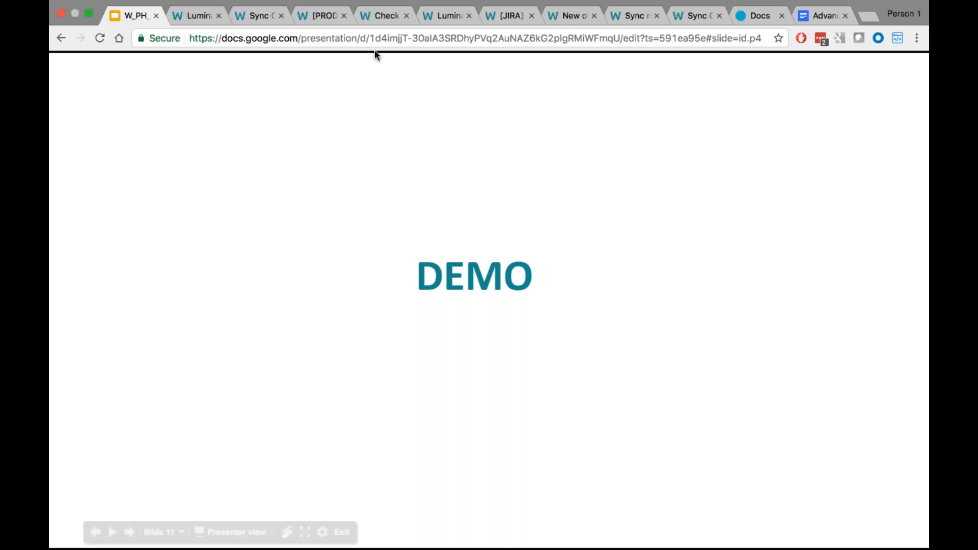
# Return from the Sync Contacts recipe to My Recipes and start creating a new recipe.
pyautogui.click(191, 19)
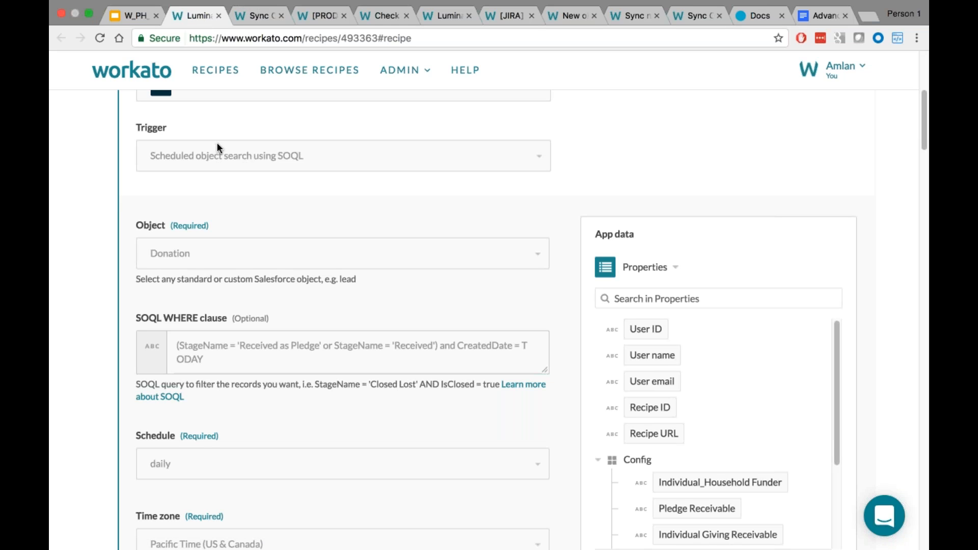
pyautogui.click(249, 14)
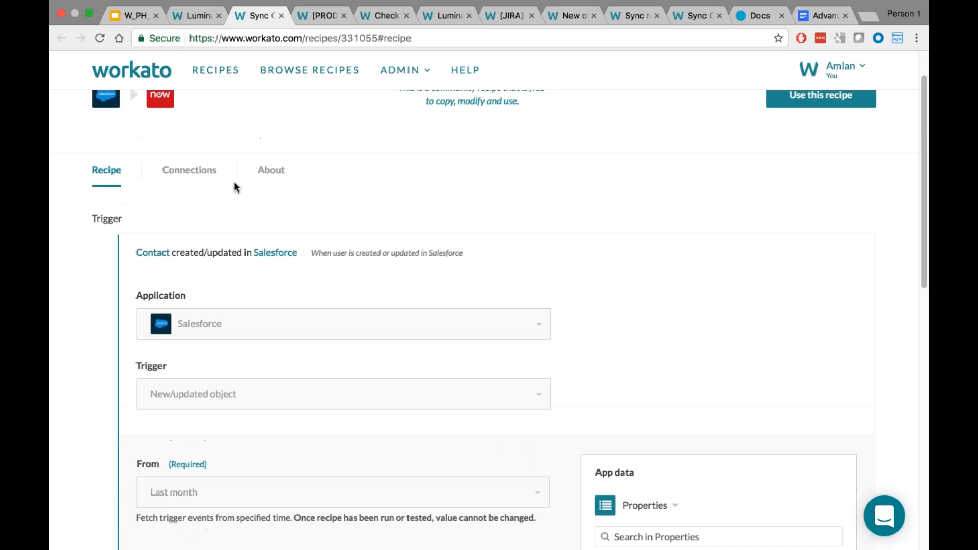
pyautogui.scroll(2, 234, 182)
pyautogui.click(131, 70)
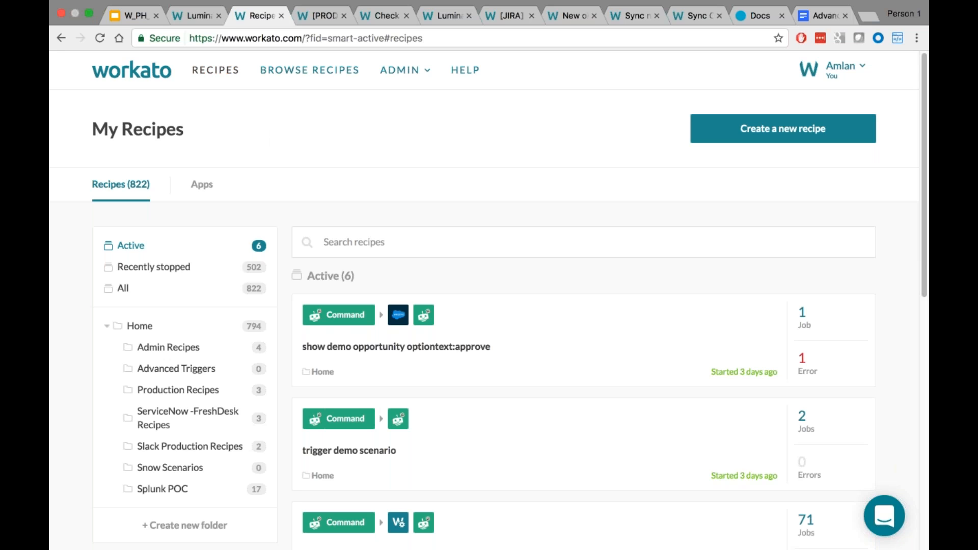
pyautogui.click(753, 135)
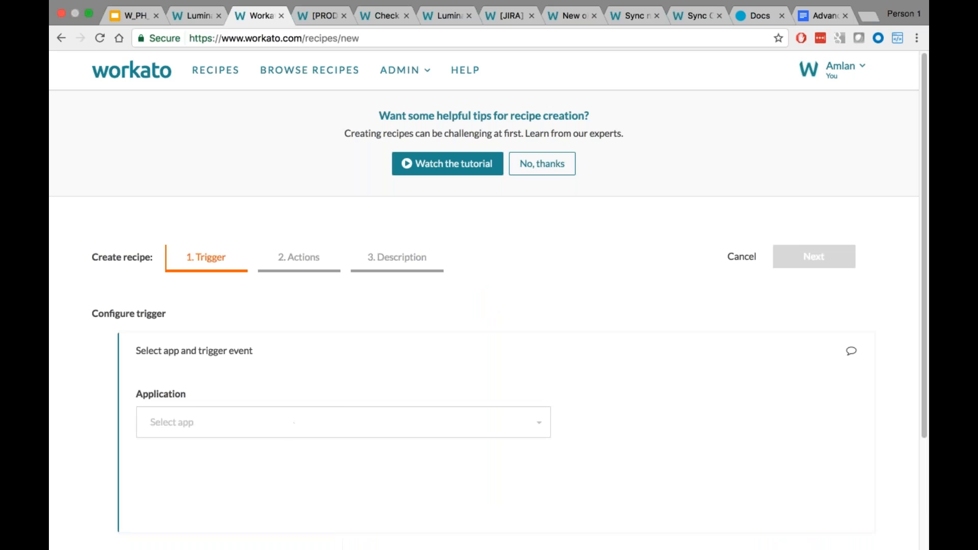
# Set the new recipe's trigger application to Salesforce and its trigger event to the non-real-time New object.
pyautogui.click(286, 421)
pyautogui.write('sale')
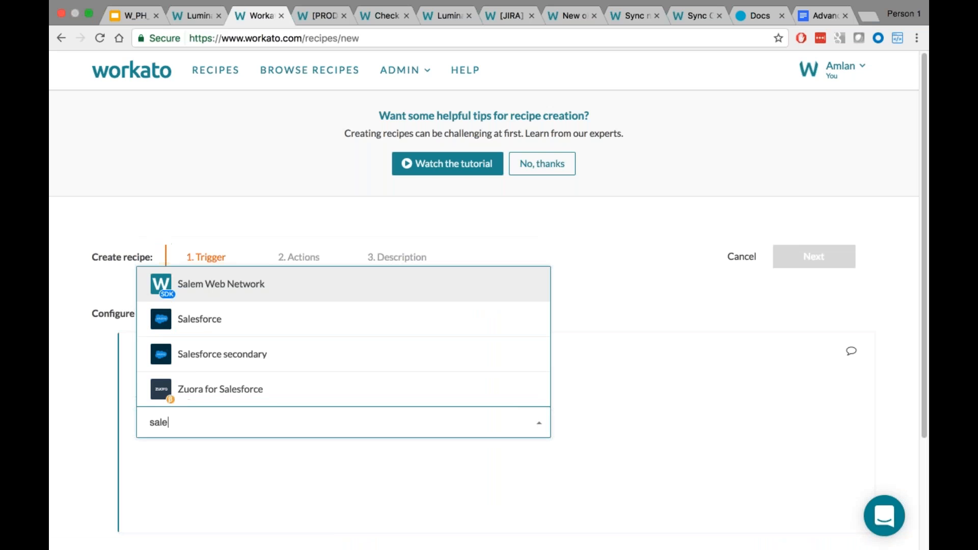
pyautogui.click(217, 321)
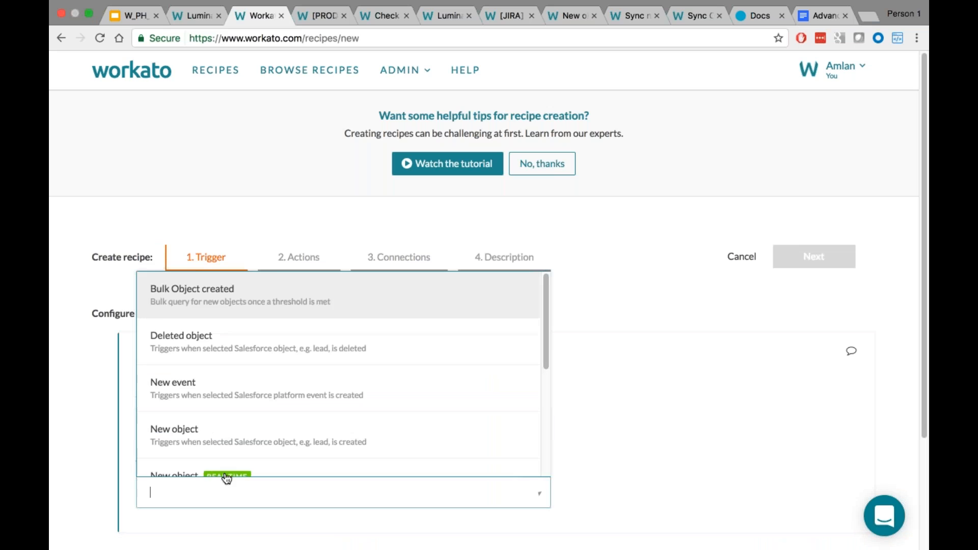
pyautogui.scroll(-1, 221, 459)
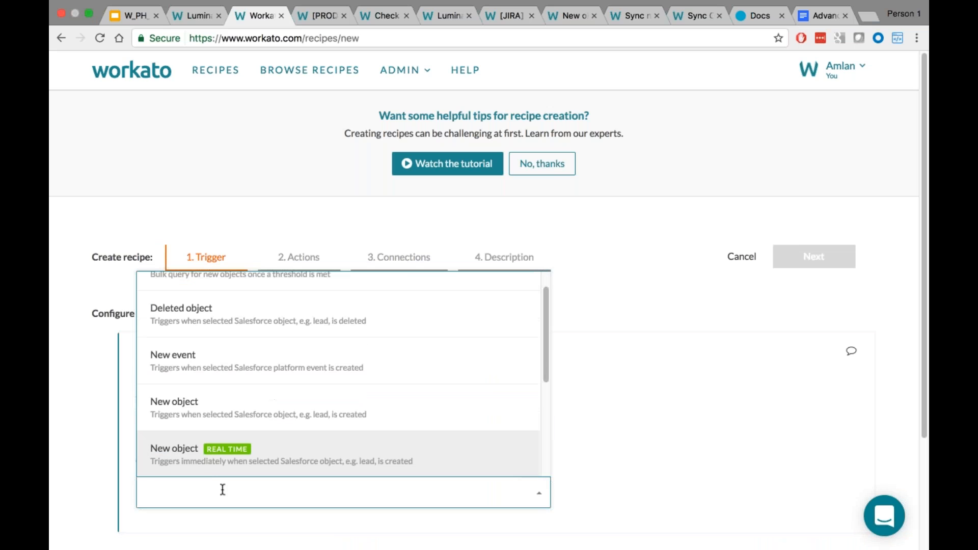
pyautogui.click(190, 418)
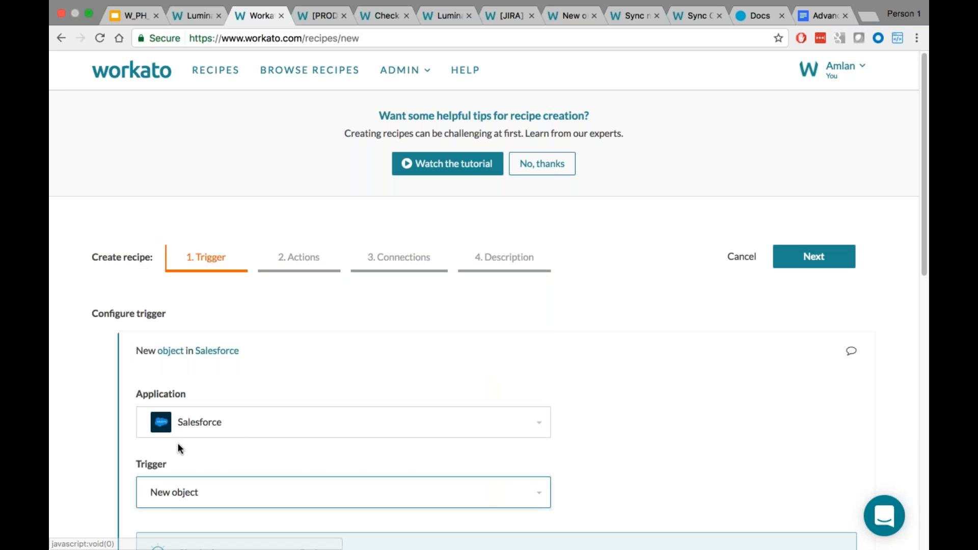
# Switch the trigger's start time to a custom value and set it to 05/01/2001 11:28 am.
pyautogui.scroll(-3, 81, 448)
pyautogui.scroll(-5, 112, 423)
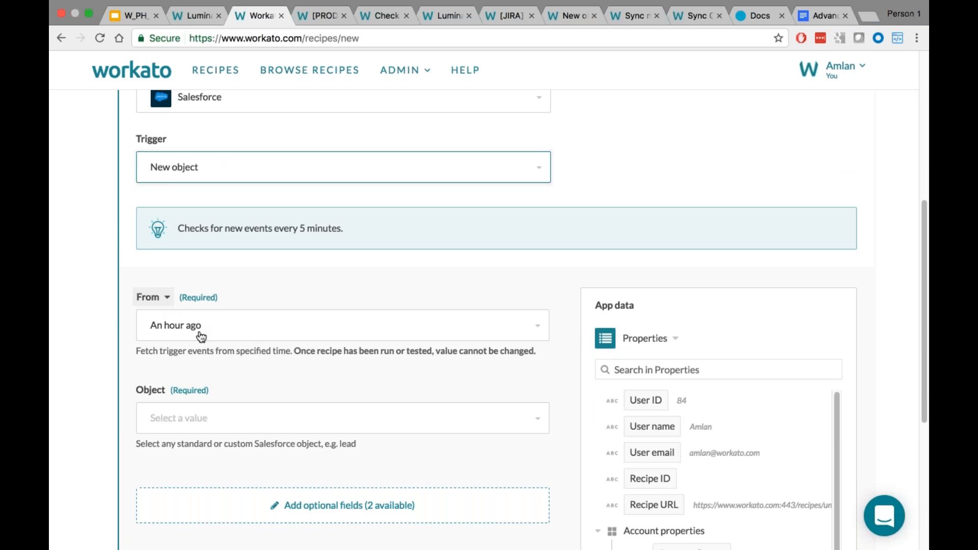
pyautogui.click(166, 297)
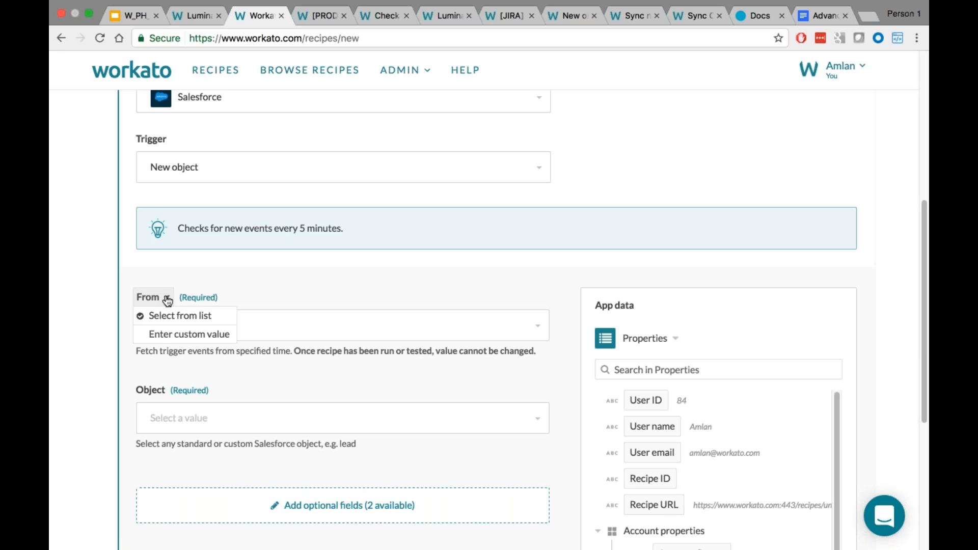
pyautogui.click(163, 334)
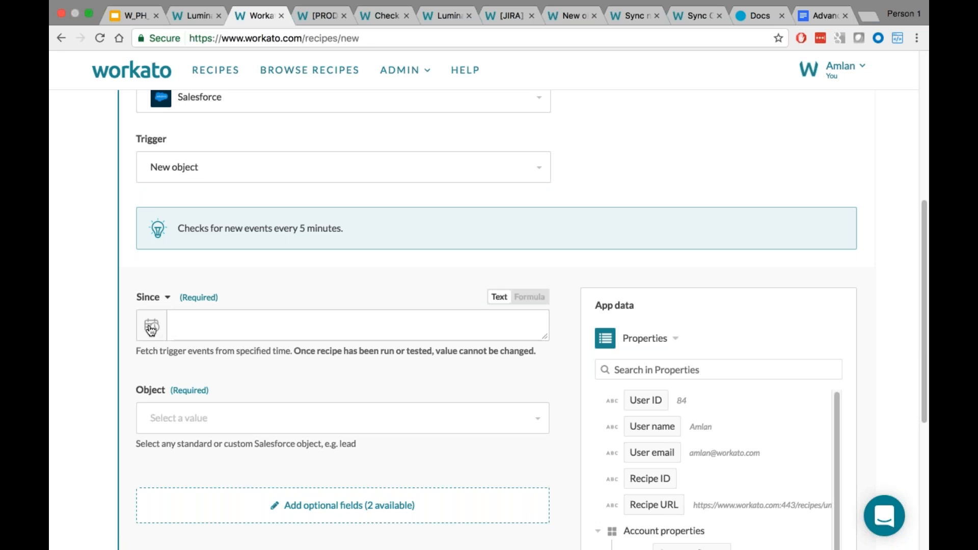
pyautogui.click(152, 328)
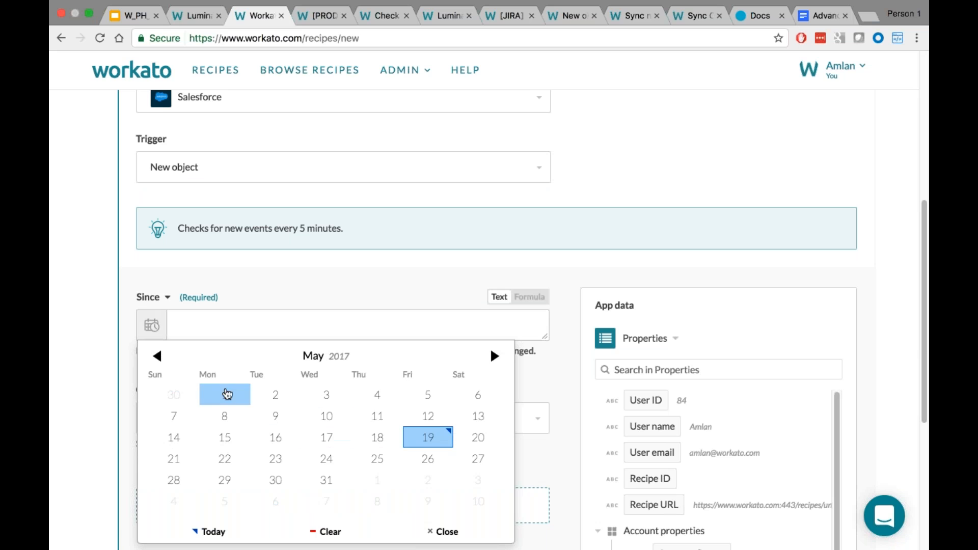
pyautogui.click(227, 396)
pyautogui.click(236, 325)
pyautogui.press('BackSpace')
pyautogui.press('BackSpace')
pyautogui.write('01/2001 11:28 am')
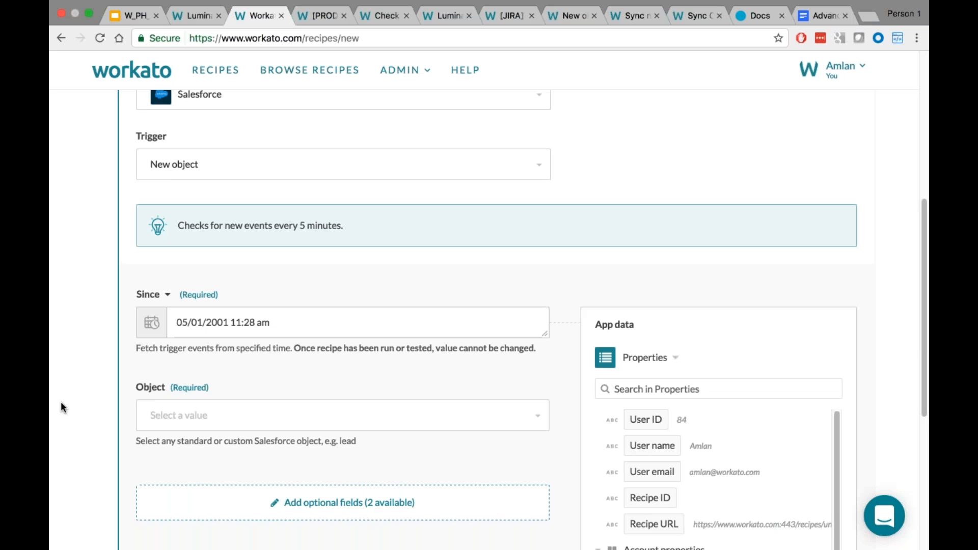
# Set the trigger's Salesforce object to Account (Account).
pyautogui.scroll(-3, 62, 401)
pyautogui.click(197, 368)
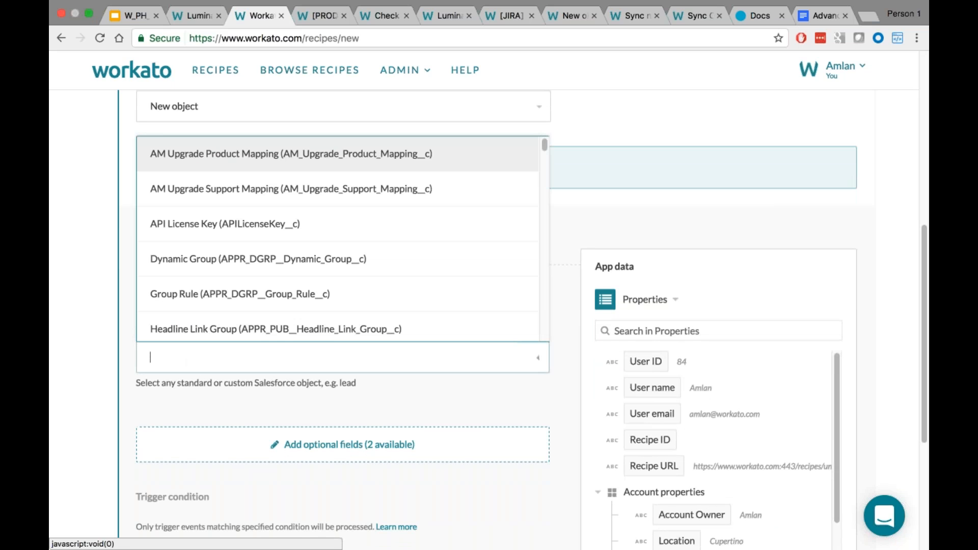
pyautogui.write('account')
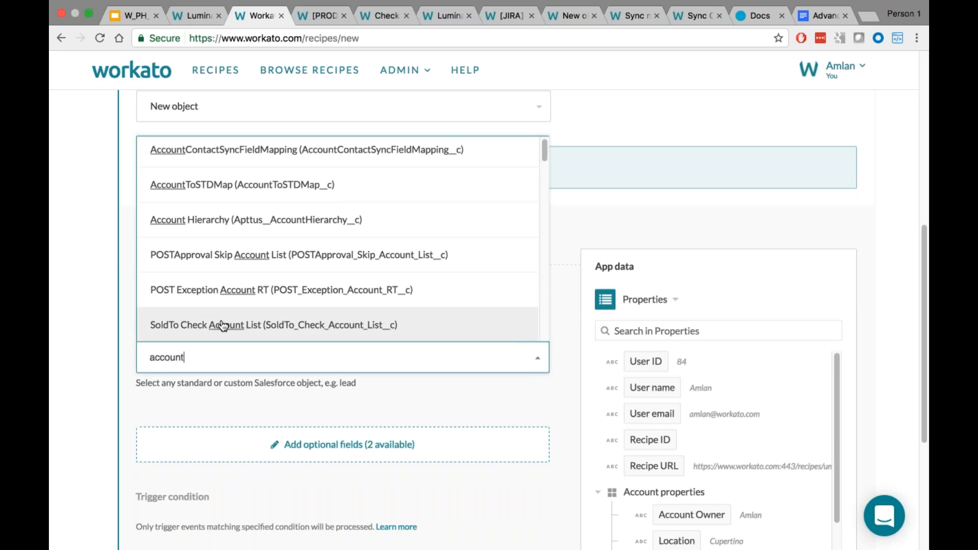
pyautogui.scroll(-5, 271, 301)
pyautogui.scroll(-3, 271, 301)
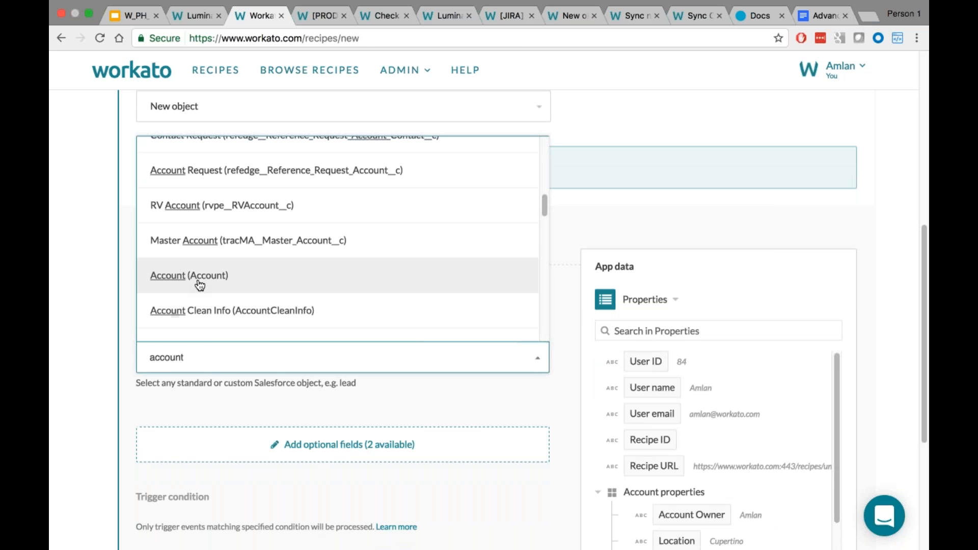
pyautogui.click(199, 281)
# Add both optional fields, SOQL WHERE clause and Field list, to the trigger configuration.
pyautogui.scroll(-1, 112, 439)
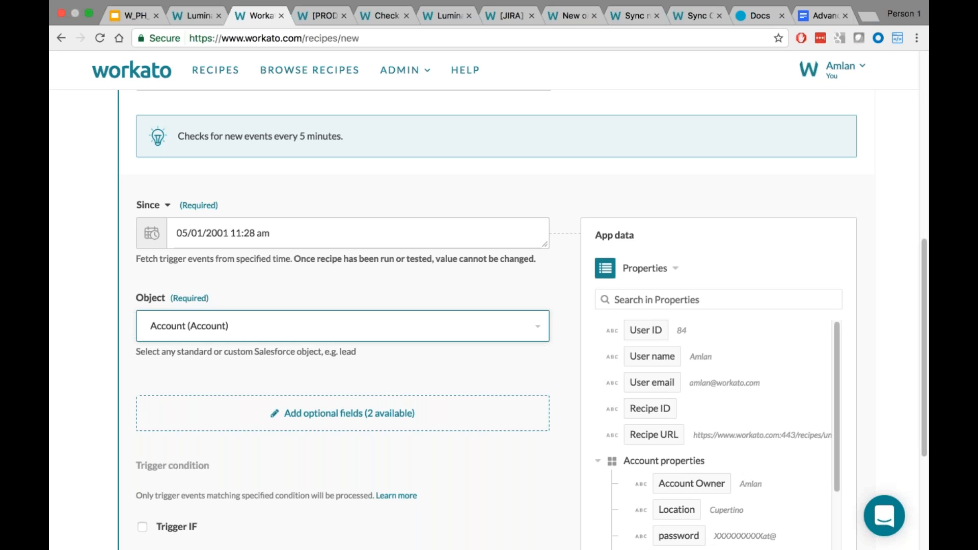
pyautogui.click(344, 420)
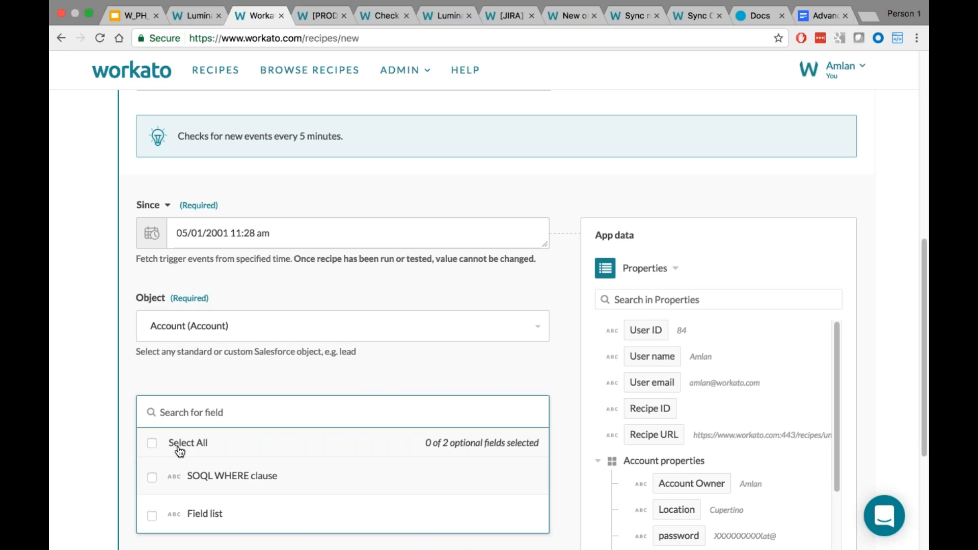
pyautogui.click(151, 443)
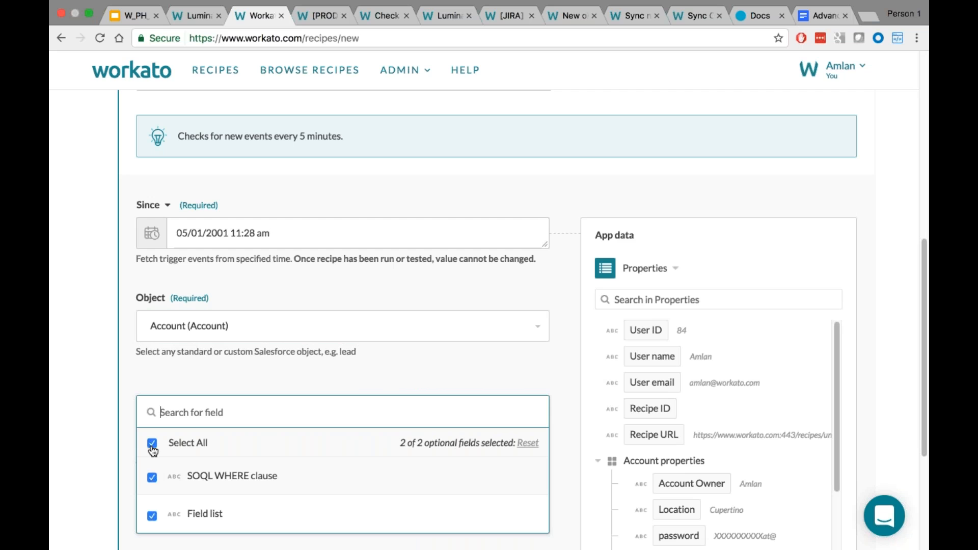
pyautogui.click(100, 453)
pyautogui.scroll(-5, 159, 283)
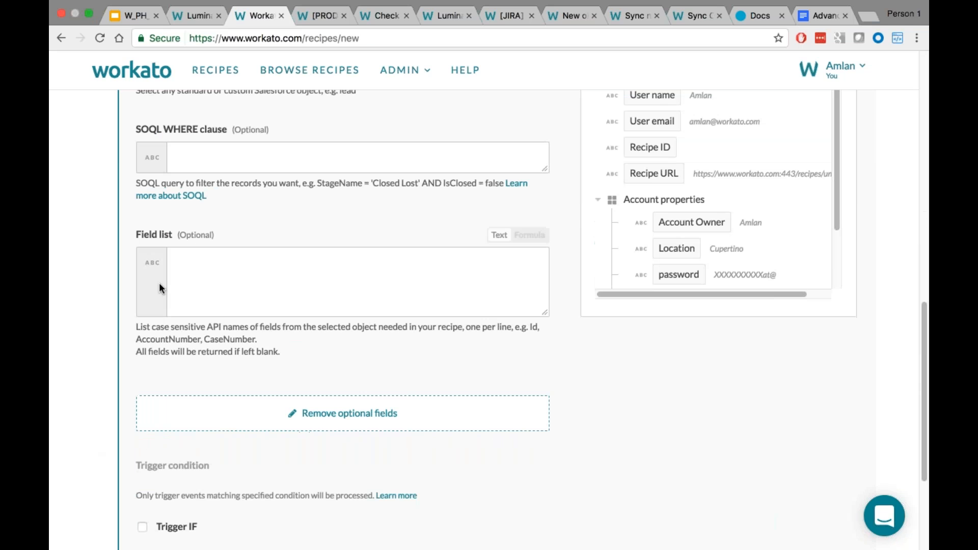
pyautogui.scroll(2, 159, 283)
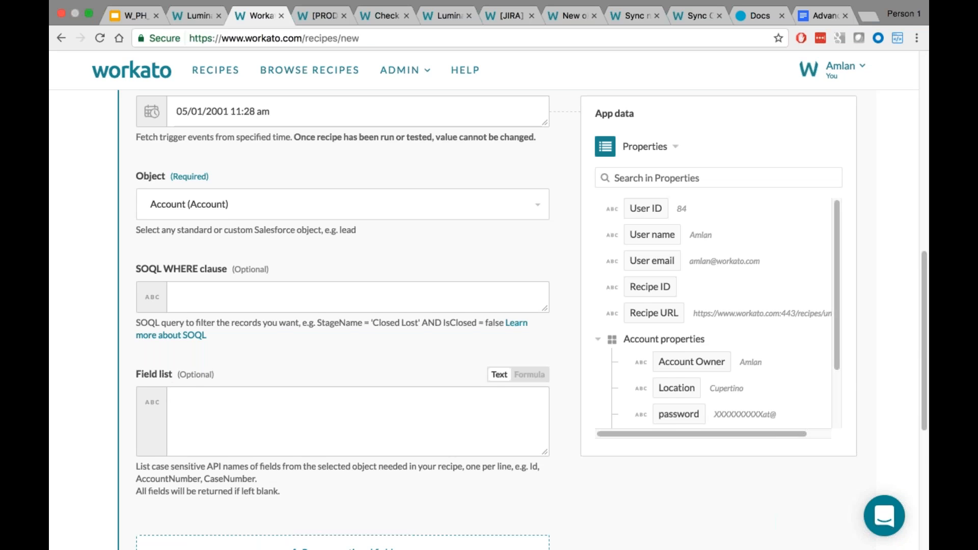
pyautogui.scroll(-3, 214, 466)
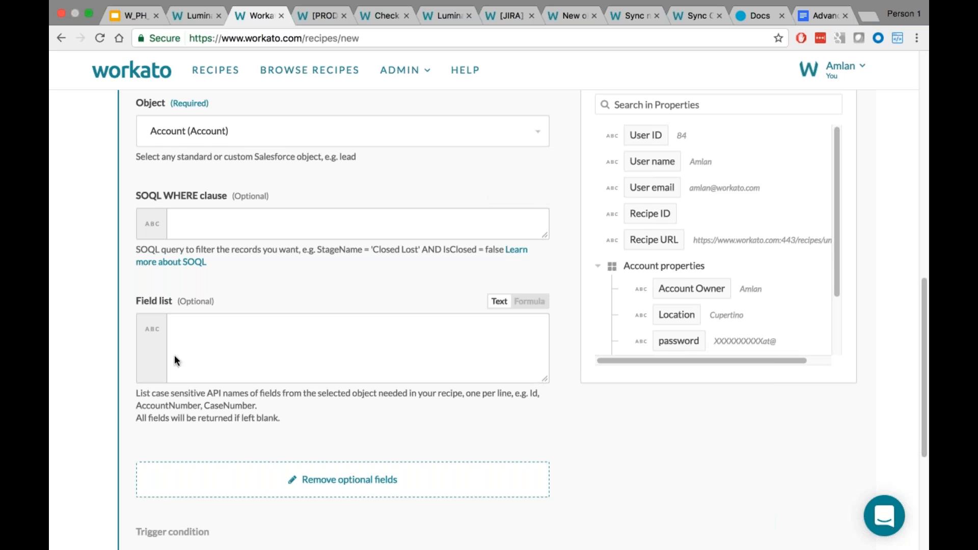
# Enable the Trigger IF condition to inspect its trigger data, condition and value fields, and disable it again.
pyautogui.scroll(-1, 122, 409)
pyautogui.scroll(-4, 122, 406)
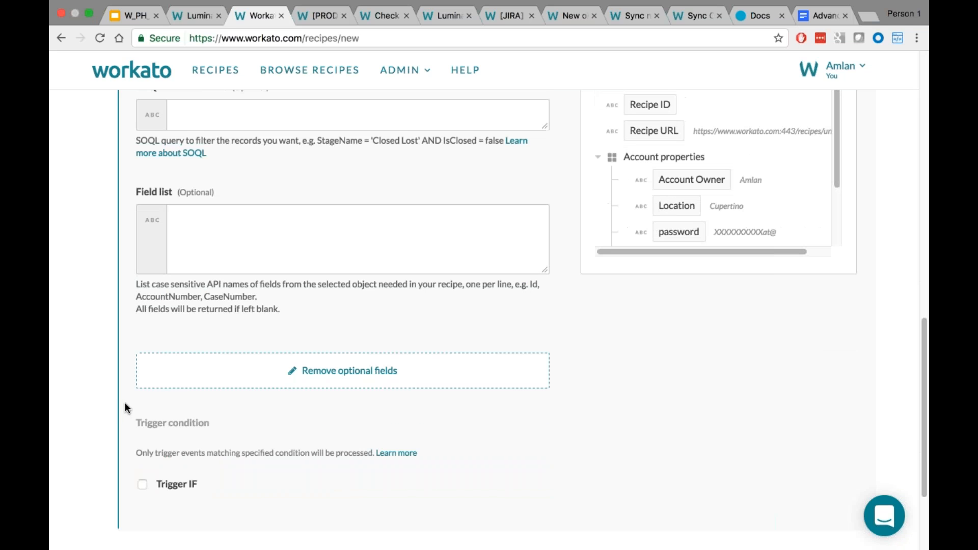
pyautogui.scroll(-3, 286, 387)
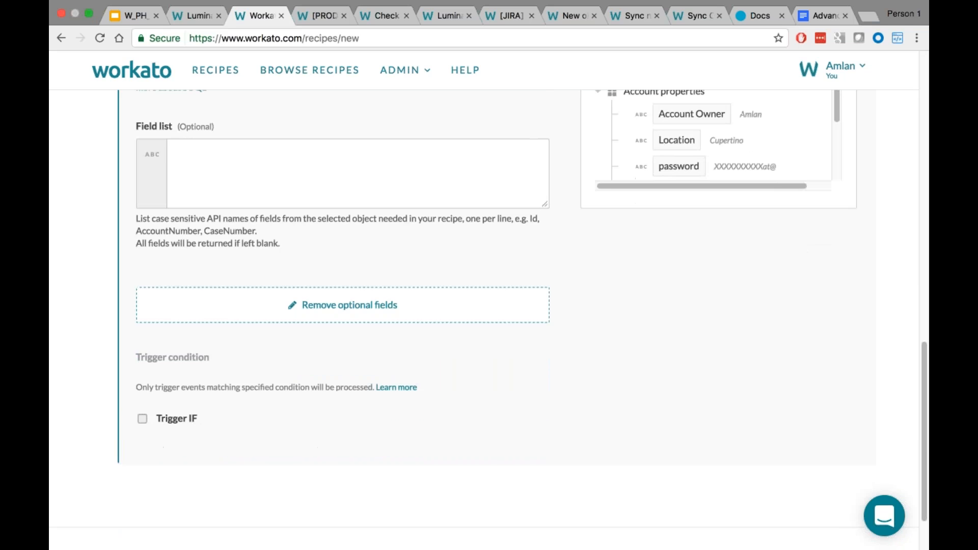
pyautogui.click(244, 429)
pyautogui.scroll(-2, 248, 426)
pyautogui.click(245, 435)
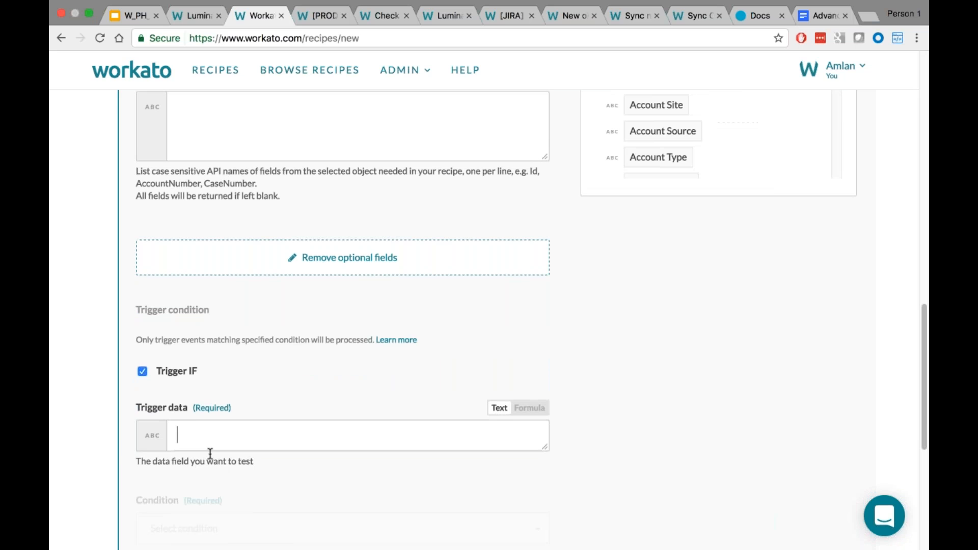
pyautogui.scroll(-10, 286, 445)
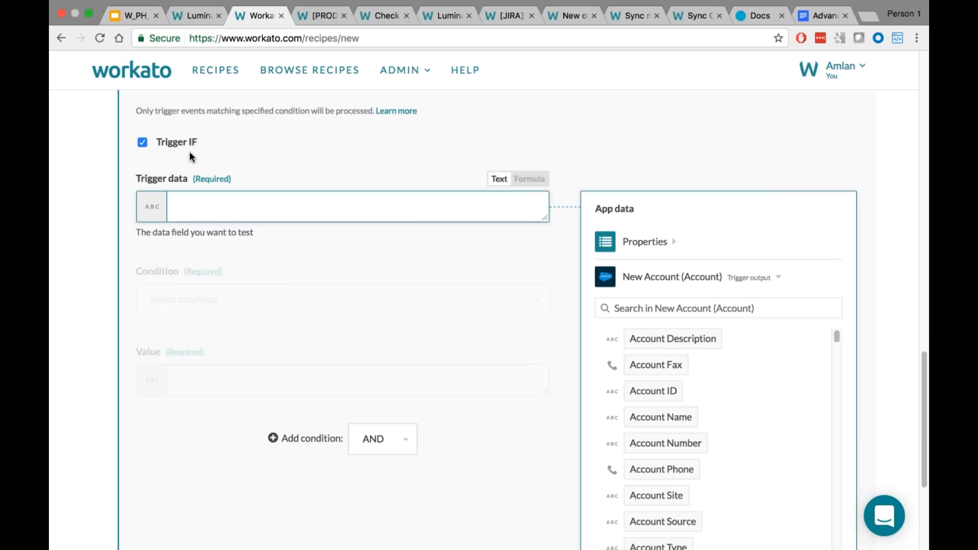
pyautogui.click(143, 142)
# Proceed to the recipe's actions, delete the empty action step and continue to the connections stage.
pyautogui.scroll(12, 194, 271)
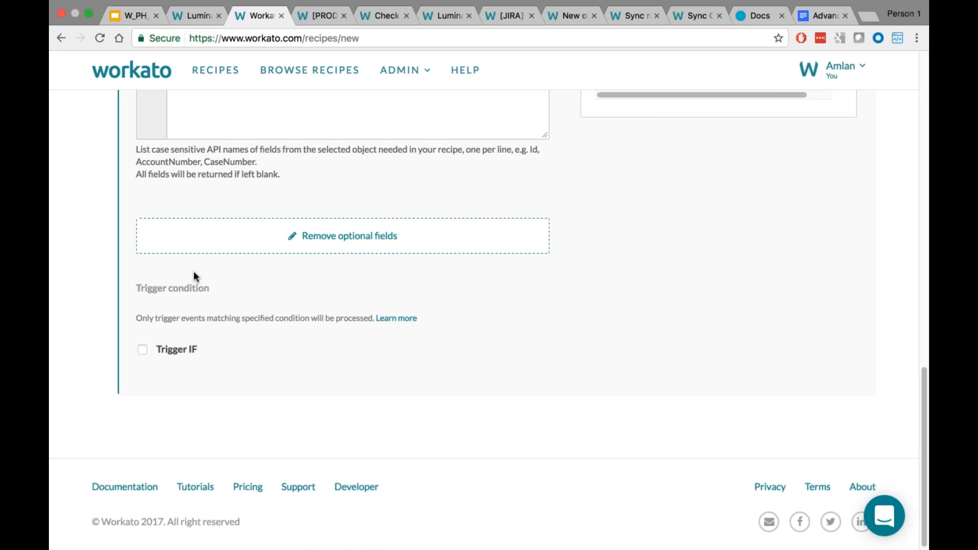
pyautogui.scroll(8, 489, 305)
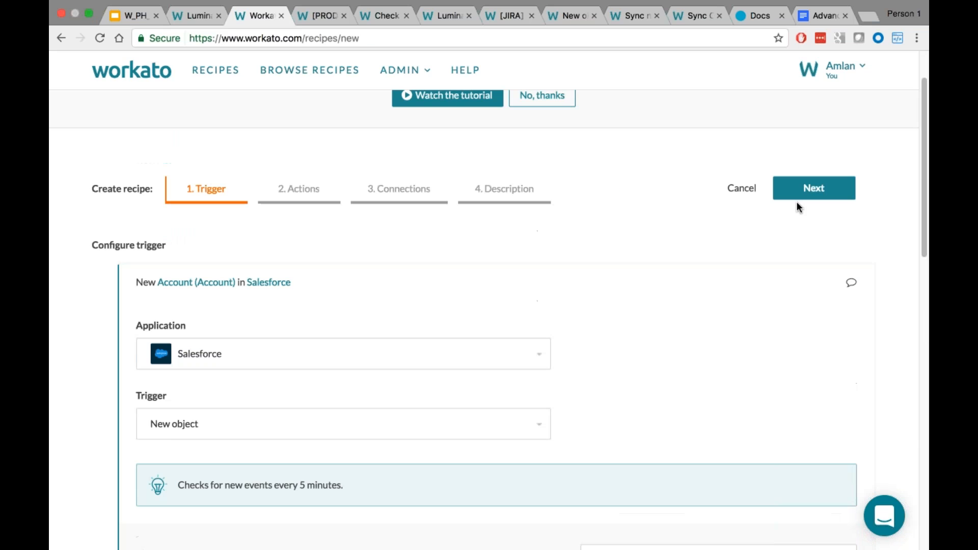
pyautogui.click(807, 192)
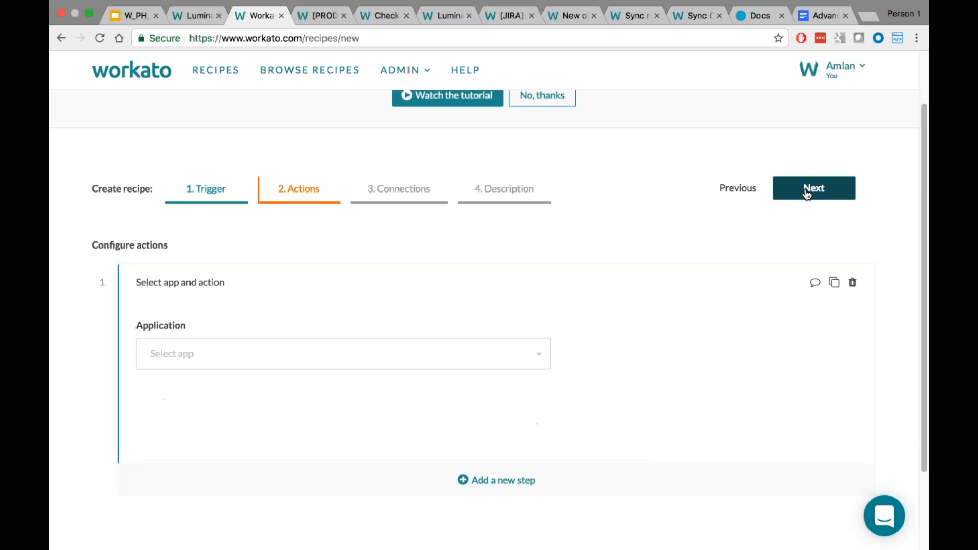
pyautogui.click(855, 285)
pyautogui.click(774, 304)
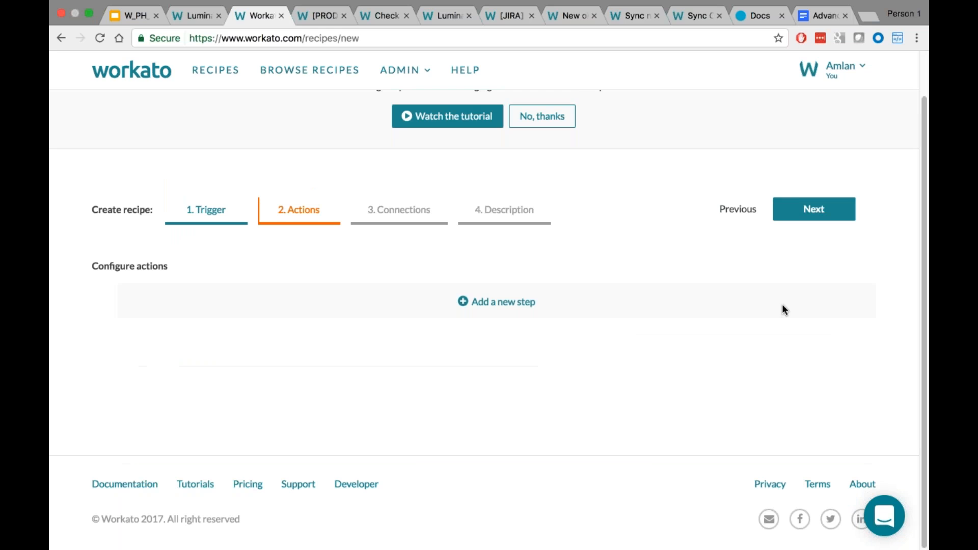
pyautogui.click(803, 208)
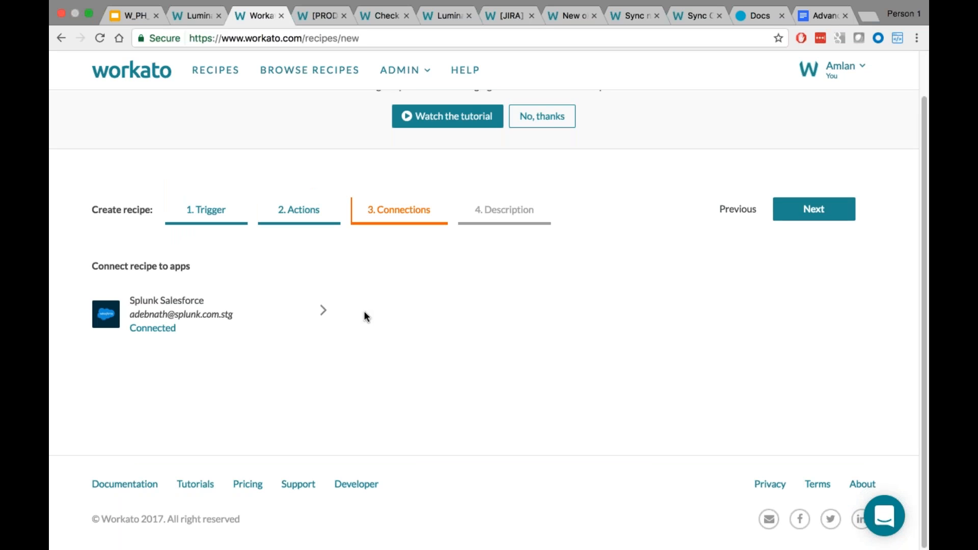
# Switch the recipe's Salesforce connection to the existing personal dev connection listed after 11092016.
pyautogui.click(324, 314)
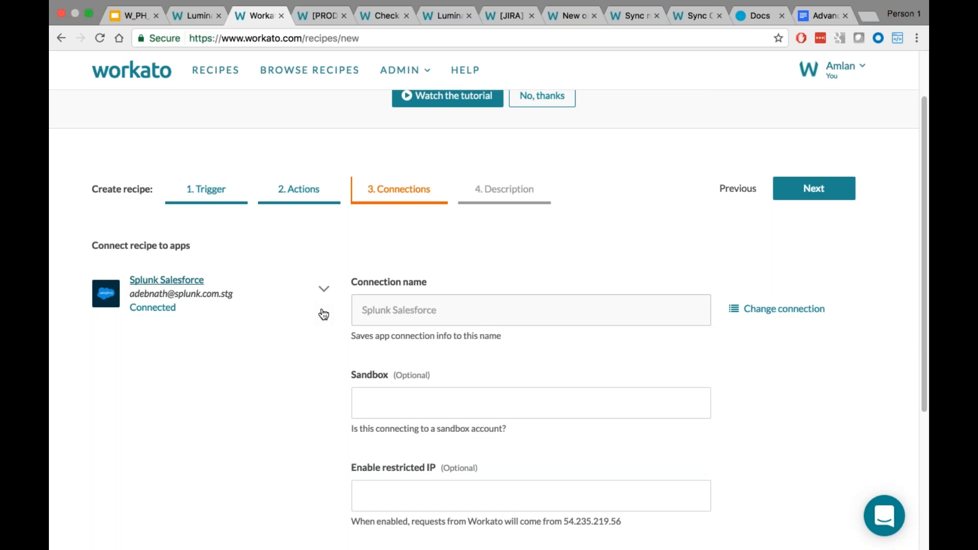
pyautogui.click(770, 309)
pyautogui.click(706, 311)
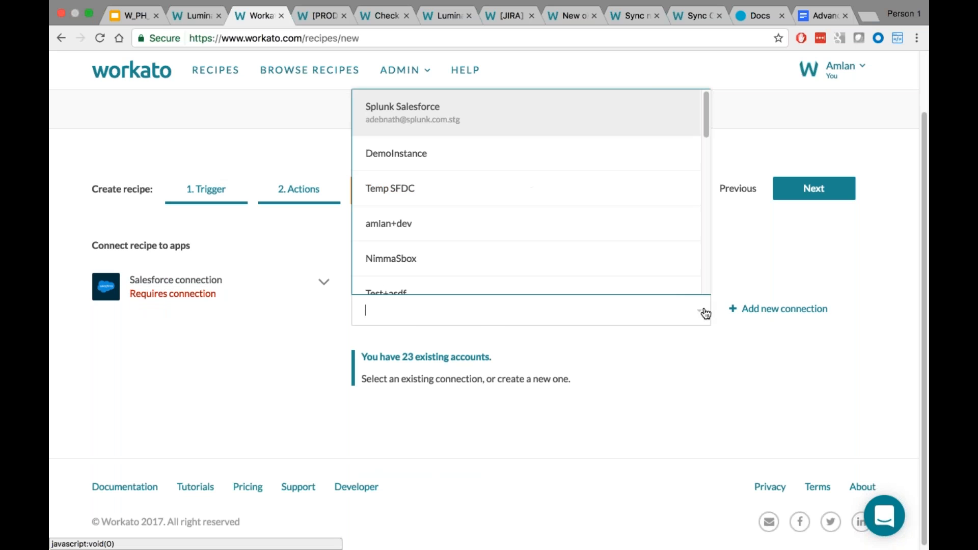
pyautogui.scroll(-5, 494, 247)
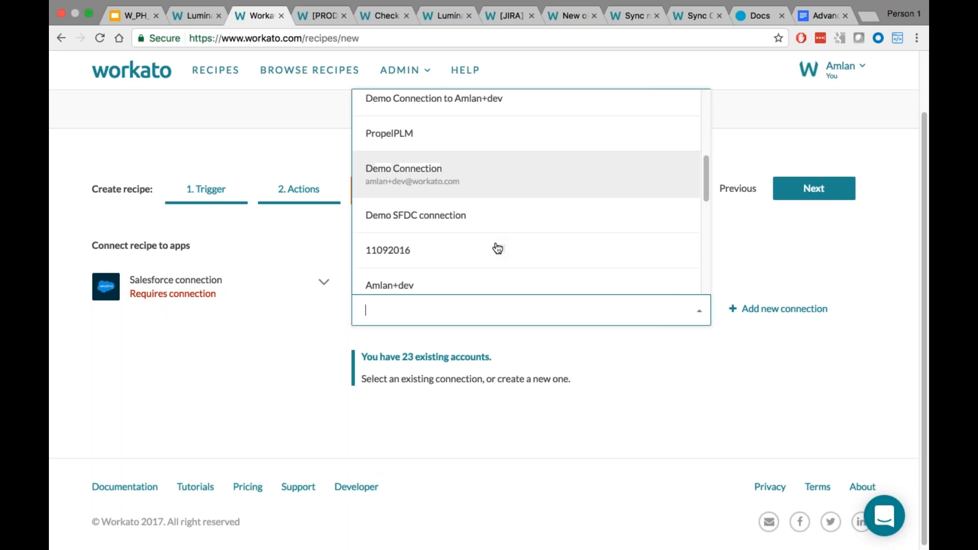
pyautogui.scroll(-1, 498, 248)
pyautogui.click(485, 262)
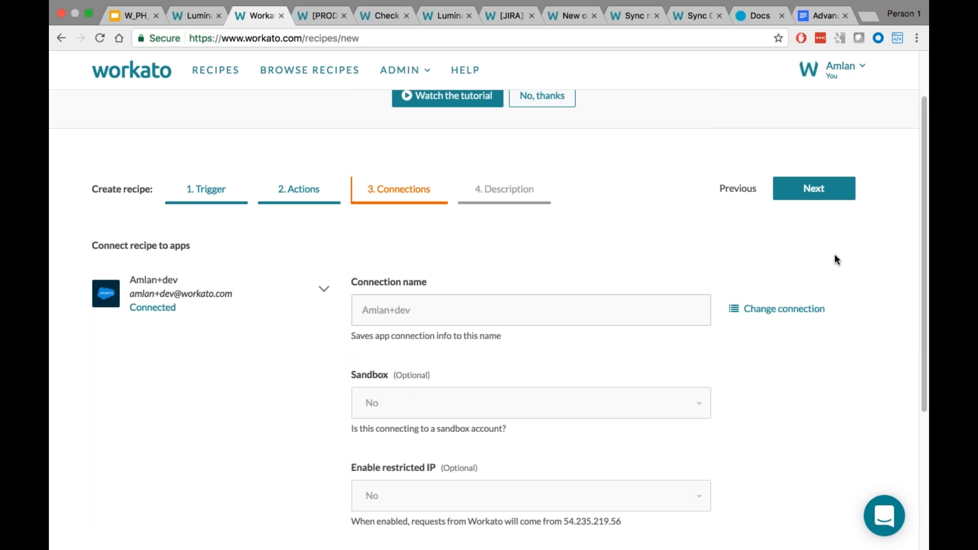
# Name the recipe Test Recipe Trigger and finish creating it with private access.
pyautogui.click(815, 189)
pyautogui.click(373, 270)
pyautogui.write('Test Recipe')
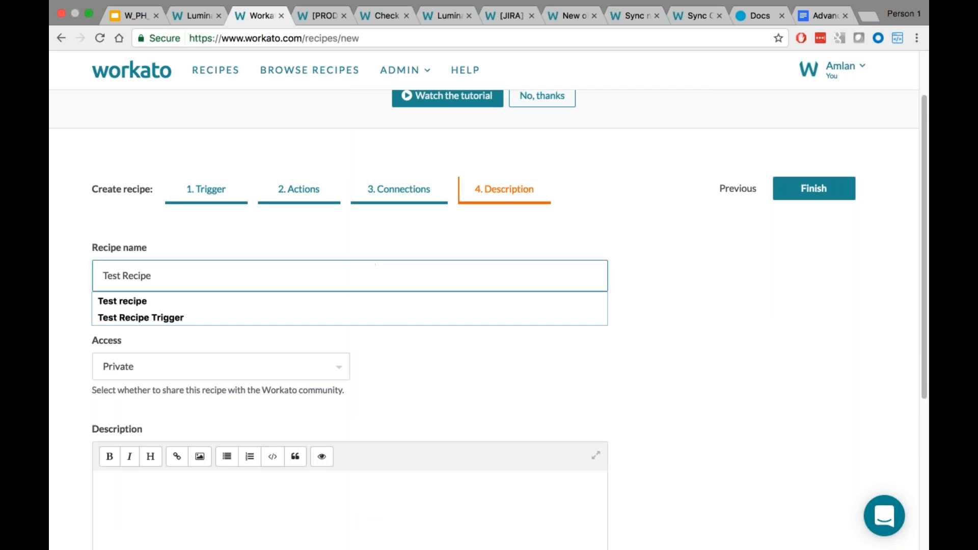
pyautogui.click(395, 318)
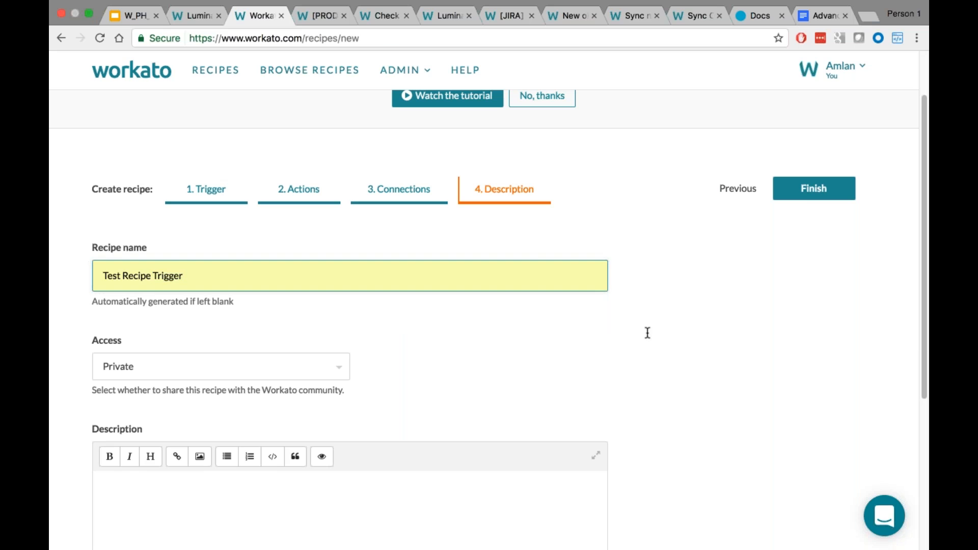
pyautogui.click(810, 189)
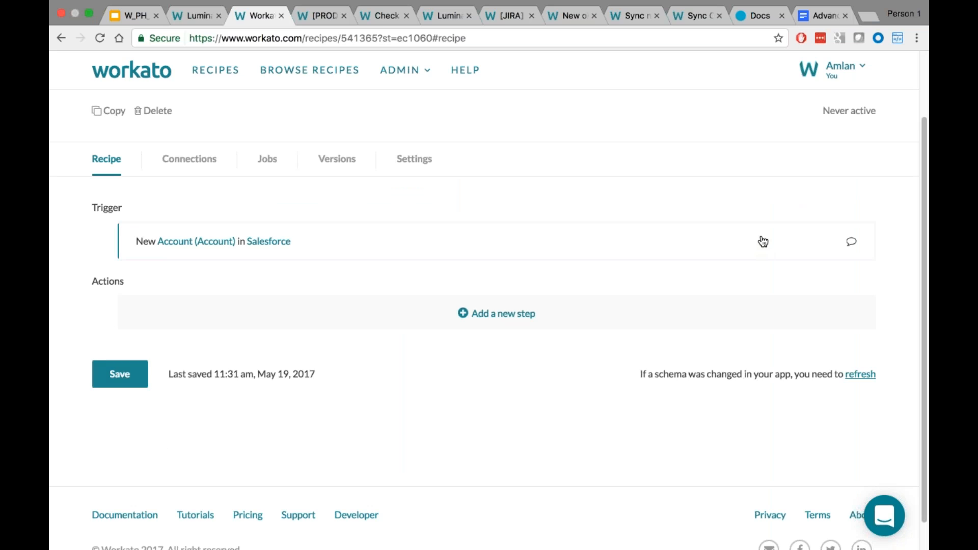
# Start the Test Recipe Trigger recipe.
pyautogui.click(858, 149)
pyautogui.click(801, 178)
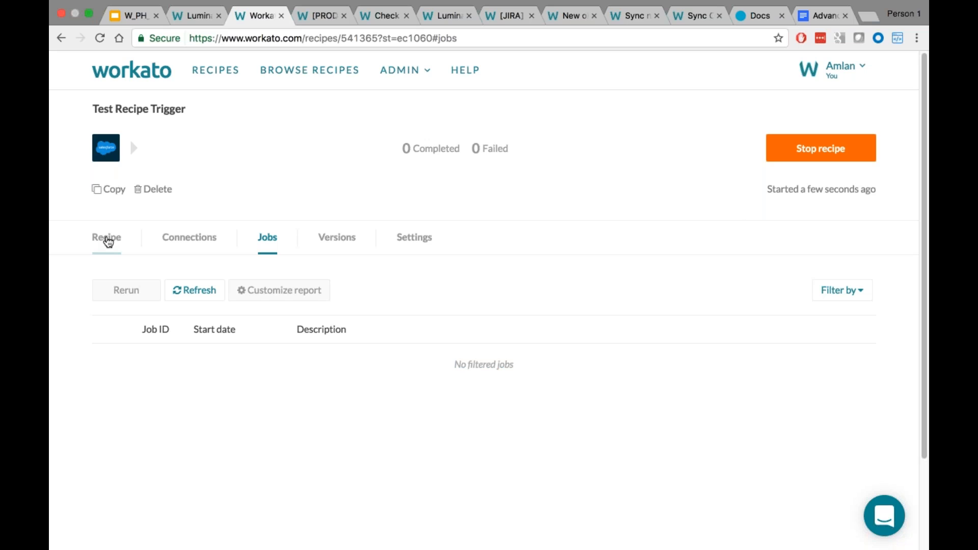
# Open the started recipe's New Account trigger and examine its Since date, object and optional filter fields.
pyautogui.click(107, 240)
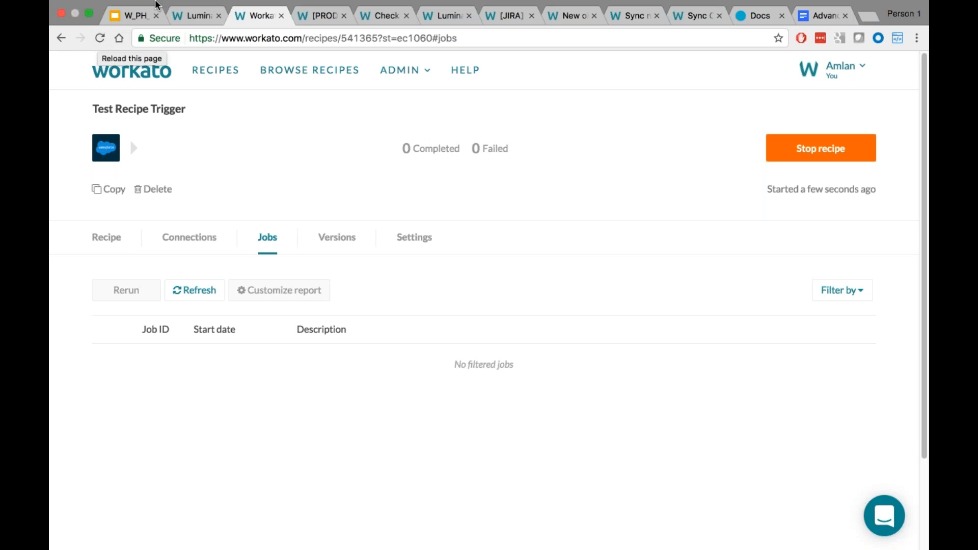
pyautogui.click(108, 239)
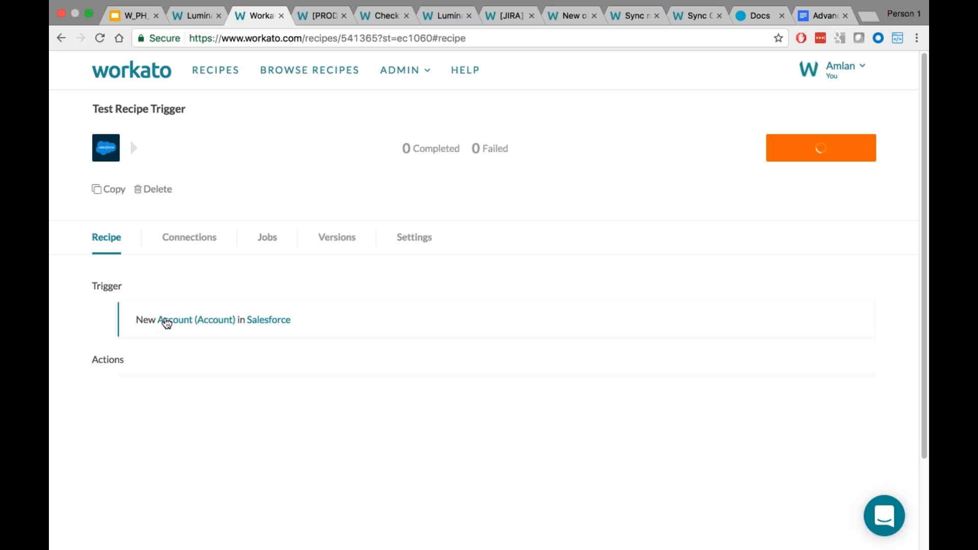
pyautogui.click(167, 323)
pyautogui.scroll(-7, 178, 383)
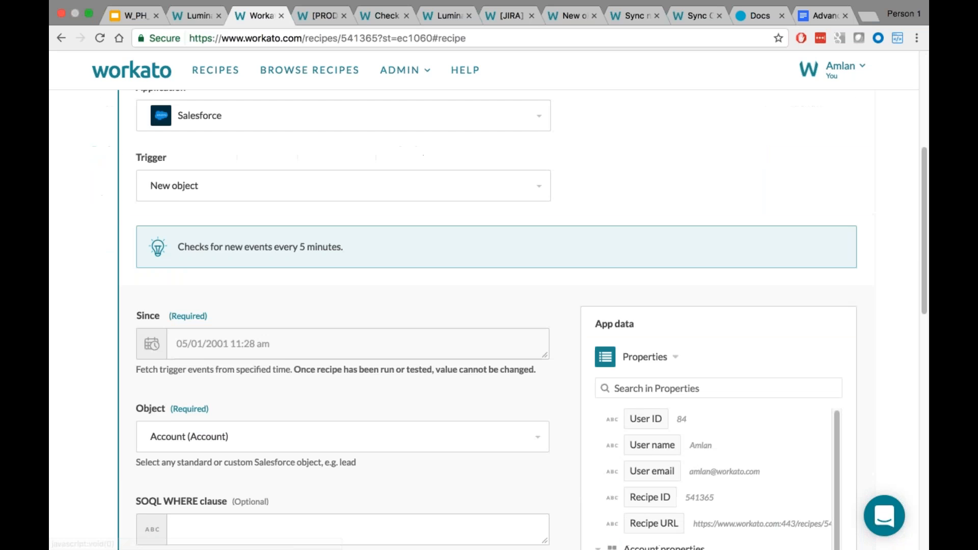
pyautogui.scroll(-1, 187, 441)
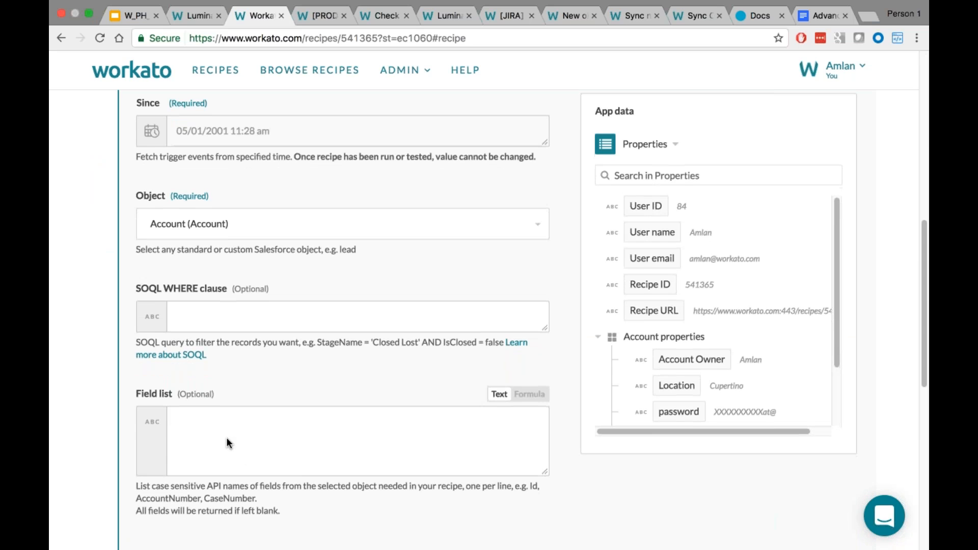
# Enable the trigger condition and insert the Account ID, Account Name and Account Number pills into its Trigger data.
pyautogui.scroll(-5, 227, 437)
pyautogui.click(141, 441)
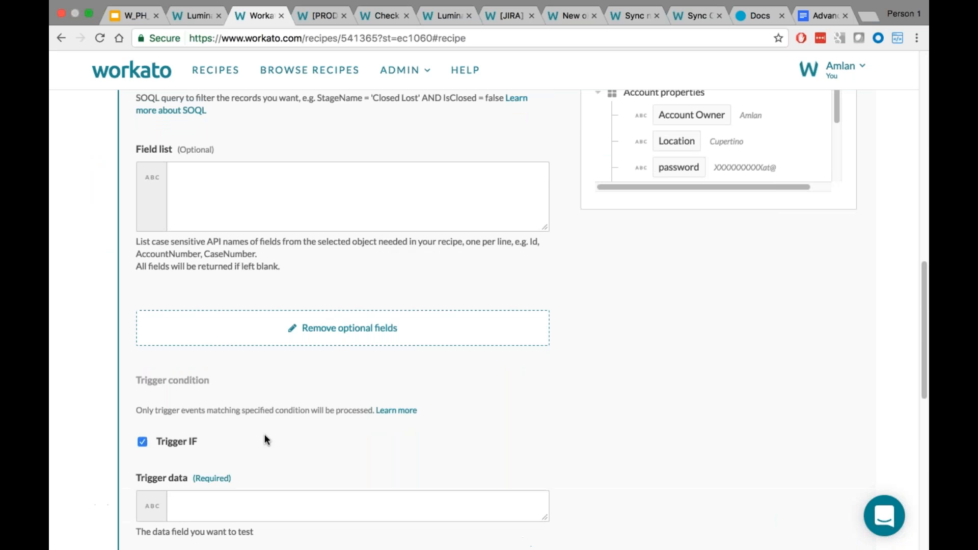
pyautogui.scroll(-1, 265, 434)
pyautogui.scroll(-2, 226, 434)
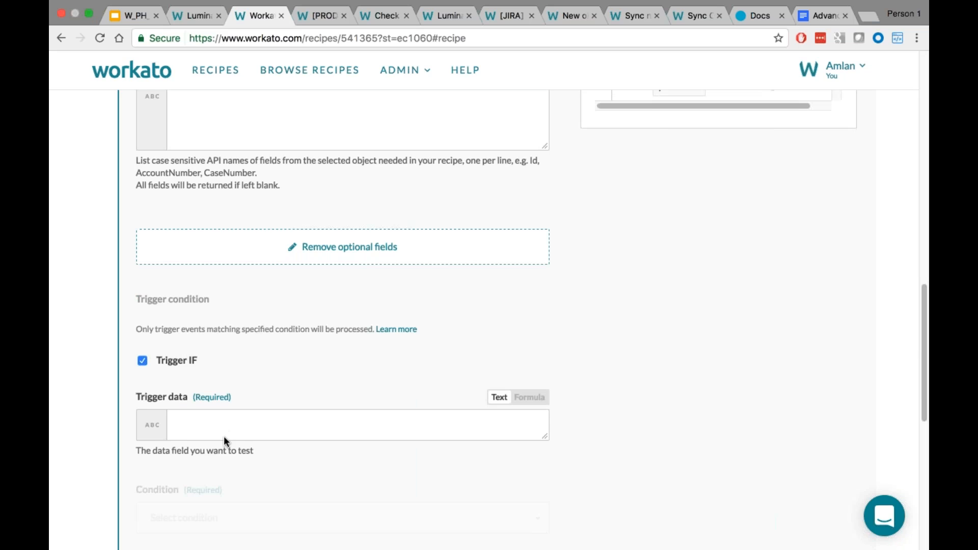
pyautogui.click(225, 436)
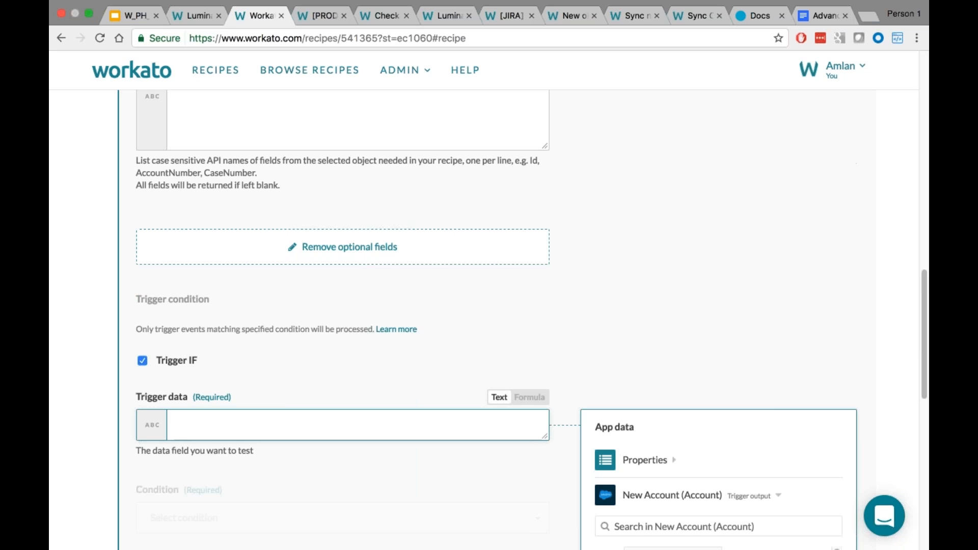
pyautogui.scroll(-7, 322, 492)
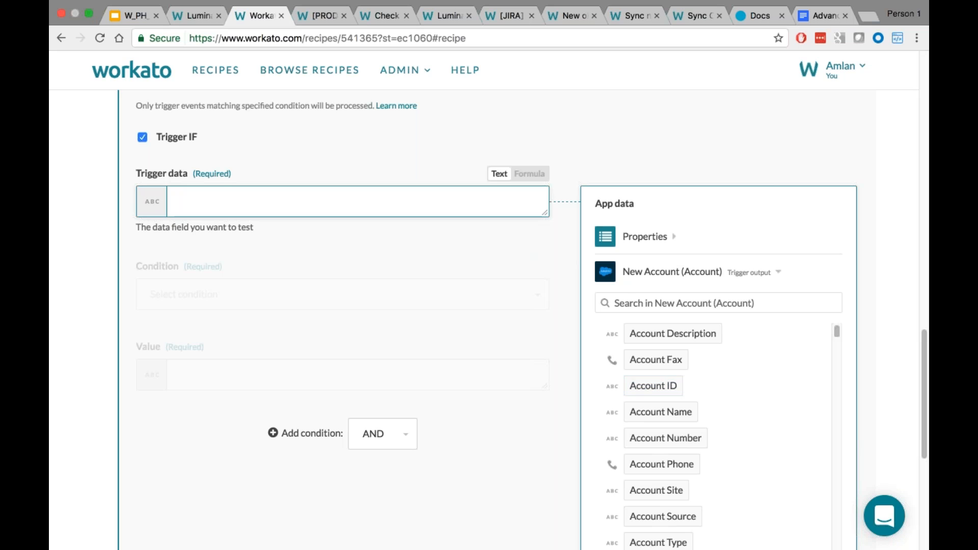
pyautogui.click(644, 386)
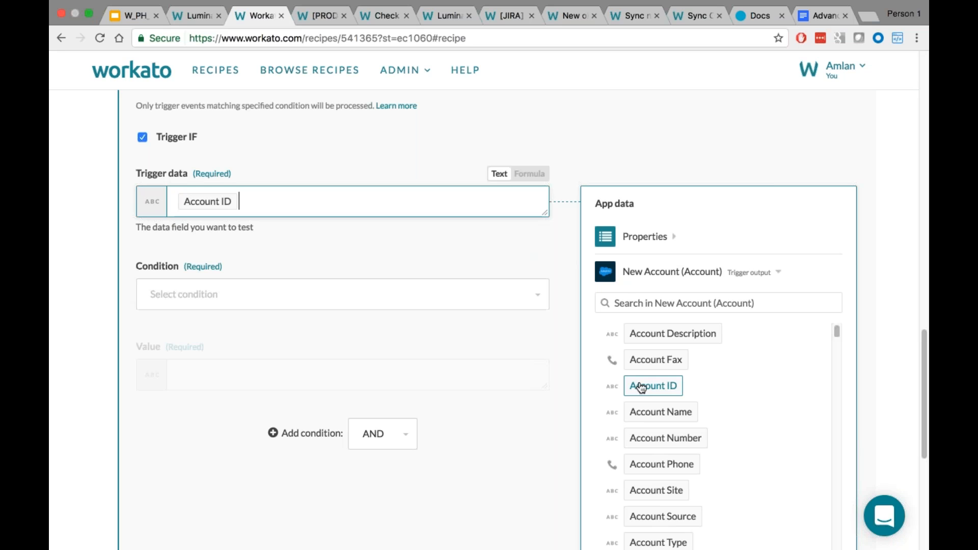
pyautogui.click(655, 415)
pyautogui.click(660, 439)
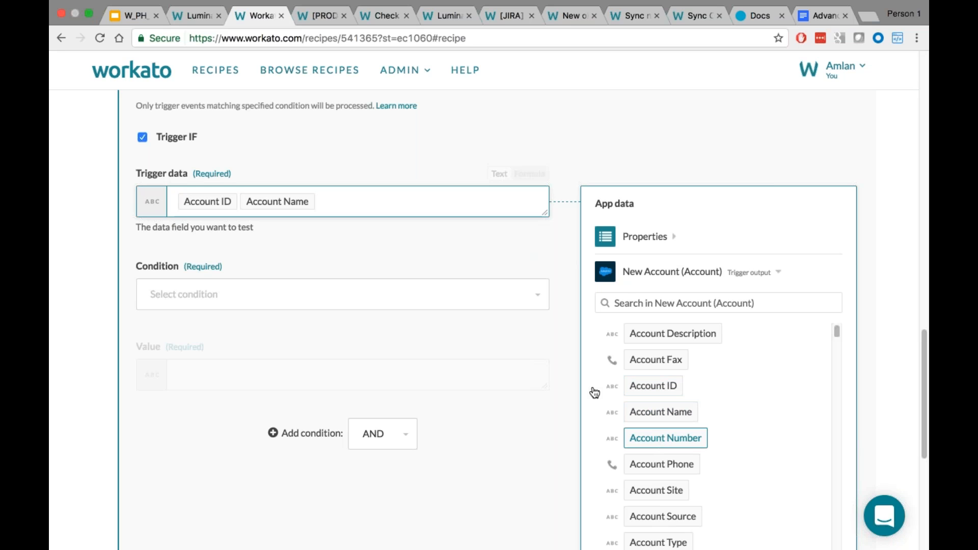
# Copy the Account Number pill's reference into a new browser tab's address bar and remove the pill from Trigger data.
pyautogui.press('BackSpace')
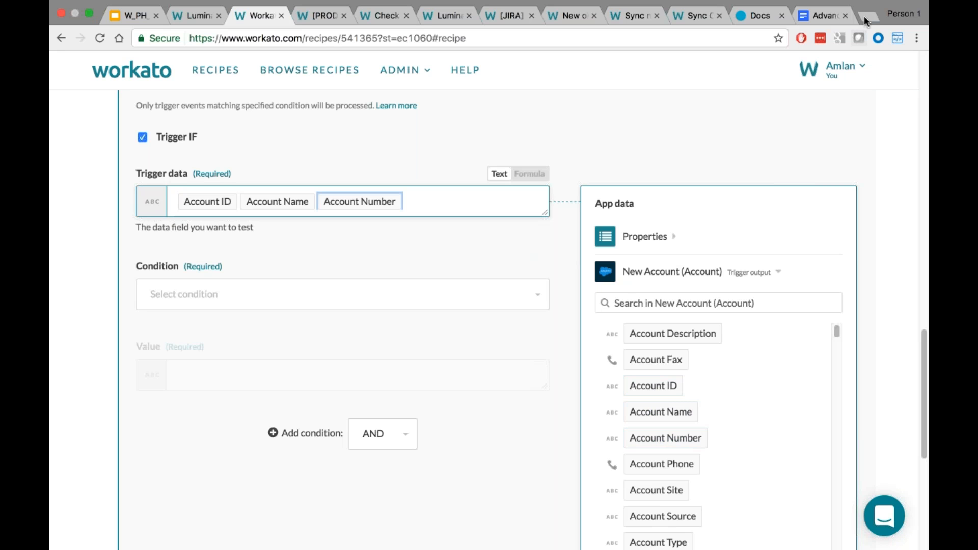
pyautogui.click(868, 19)
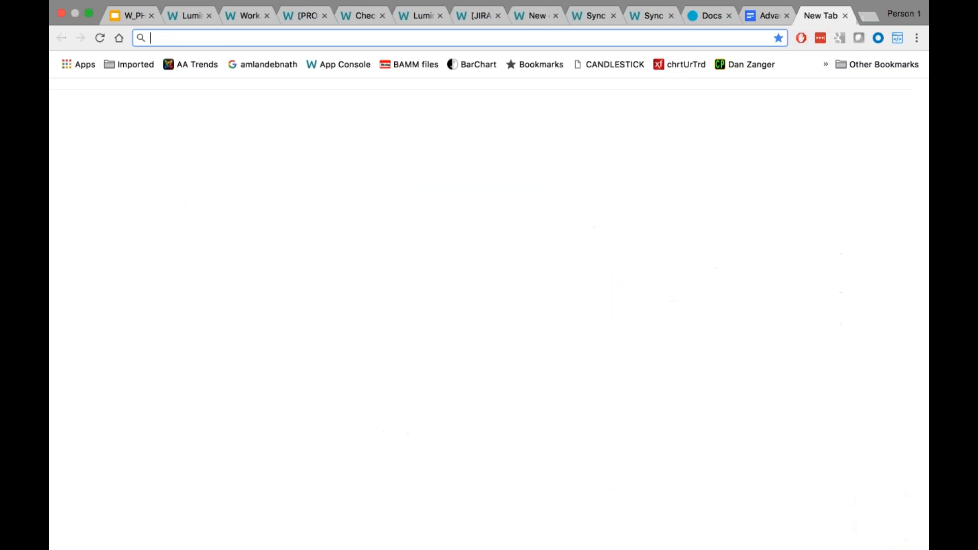
pyautogui.write("#{_('data.salesforce.new_custom_object.AccountNumber')}")
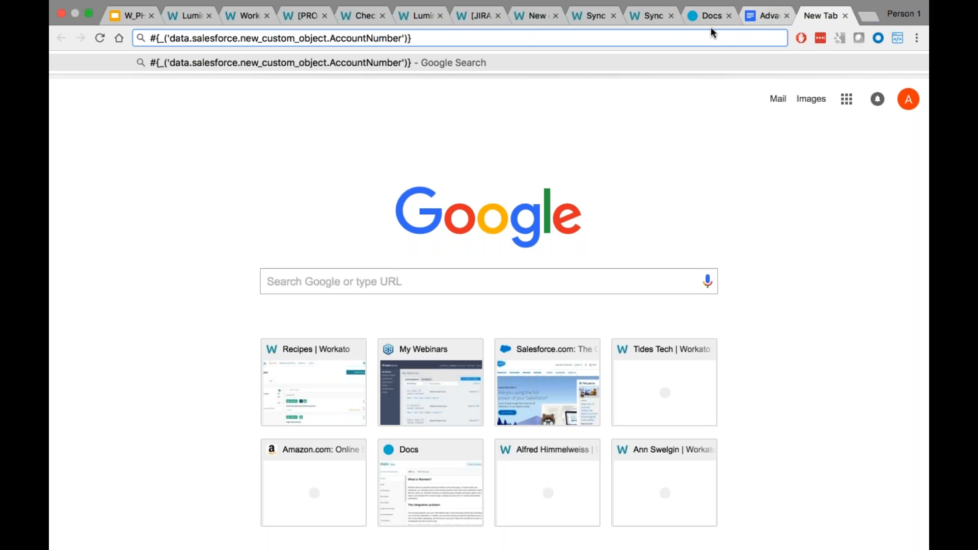
pyautogui.click(189, 18)
pyautogui.click(246, 17)
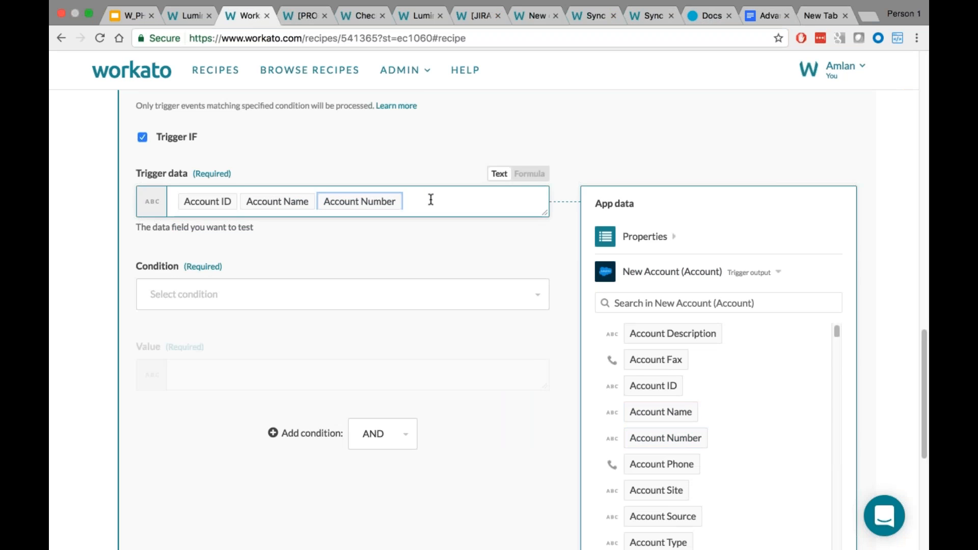
pyautogui.press('BackSpace')
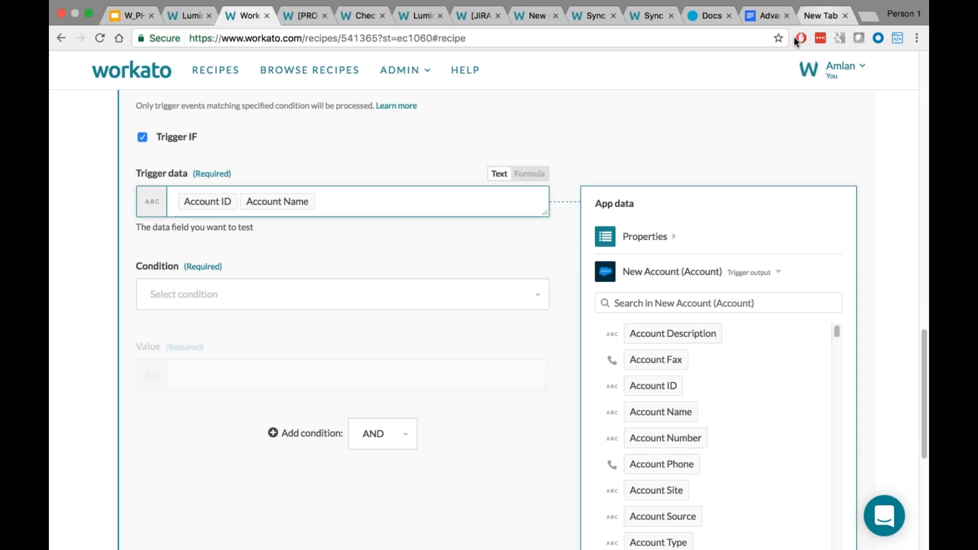
# Copy the API name AccountNumber out of the pasted reference and place it at the start of Trigger data.
pyautogui.click(818, 16)
pyautogui.doubleClick(347, 38)
pyautogui.press('super+c')
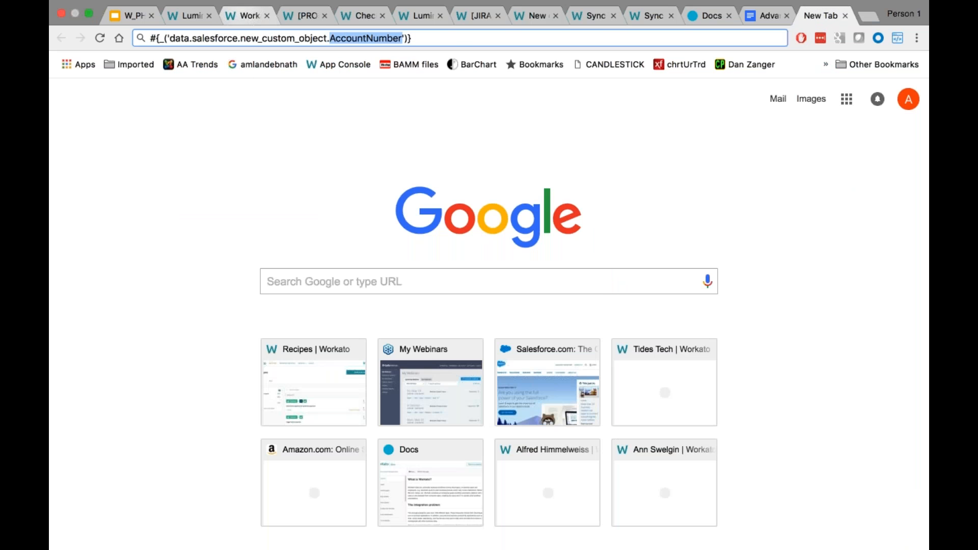
pyautogui.click(246, 16)
pyautogui.click(175, 196)
pyautogui.press('super+v')
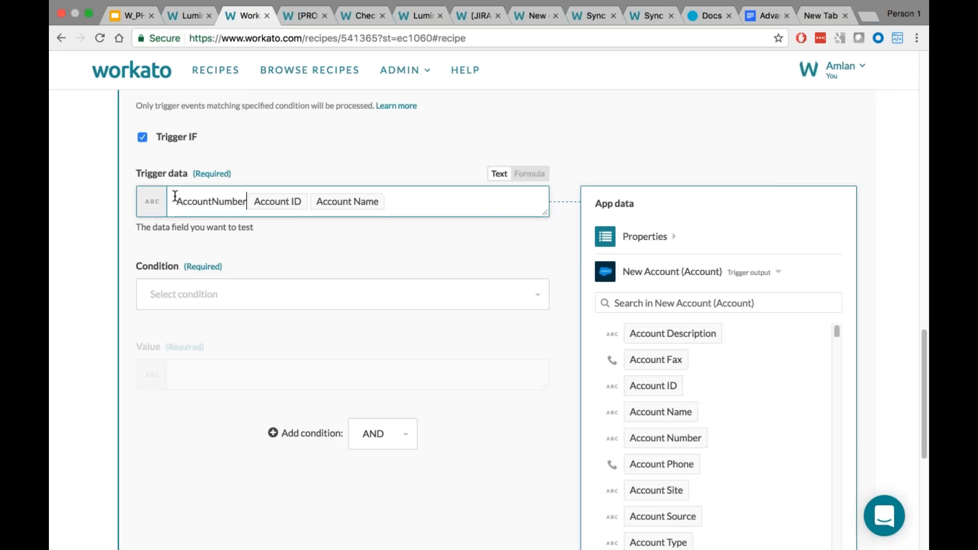
# Extract the API name from the Account Name pill's reference in the spare tab and add Name as Trigger data's second line.
pyautogui.click(387, 202)
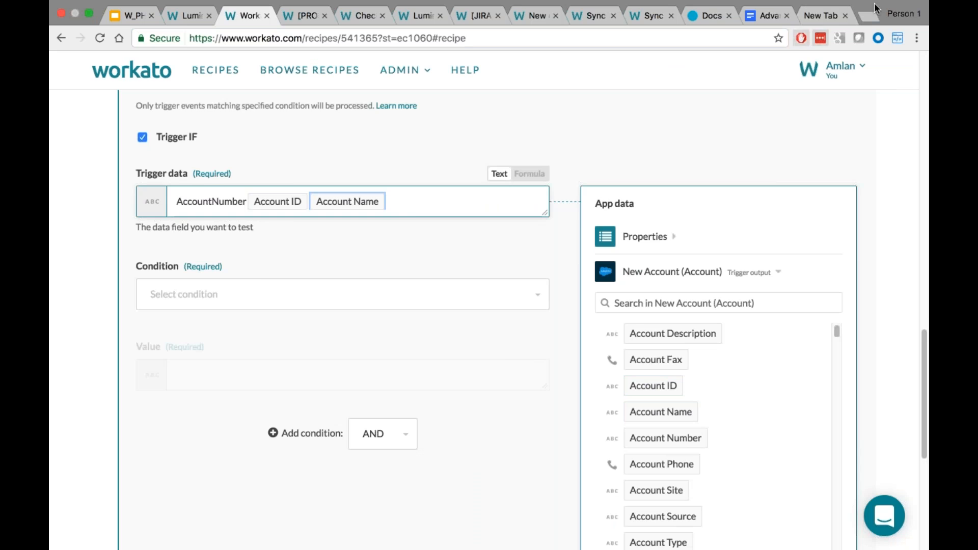
pyautogui.click(816, 16)
pyautogui.write("#{_('data.salesforce.new_custom_object.Name')}")
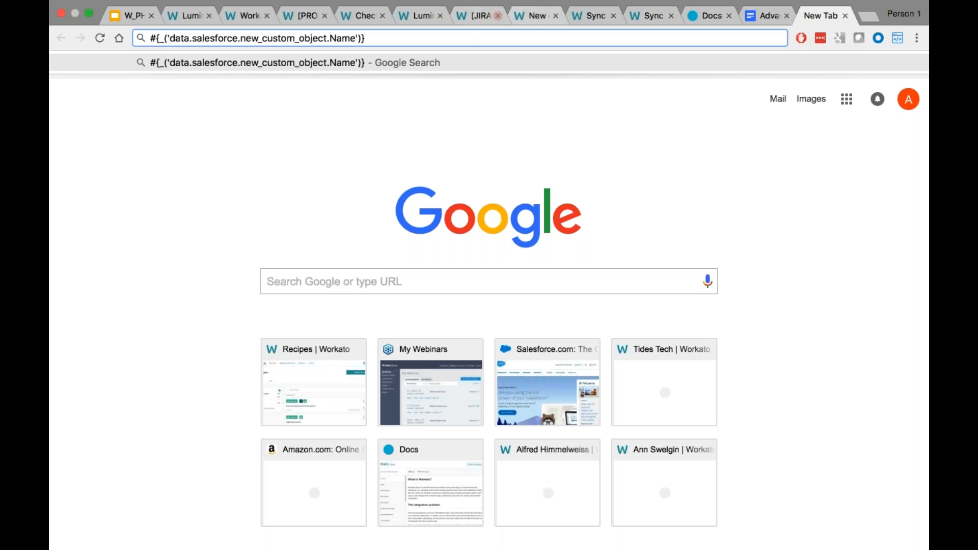
pyautogui.click(338, 40)
pyautogui.doubleClick(338, 39)
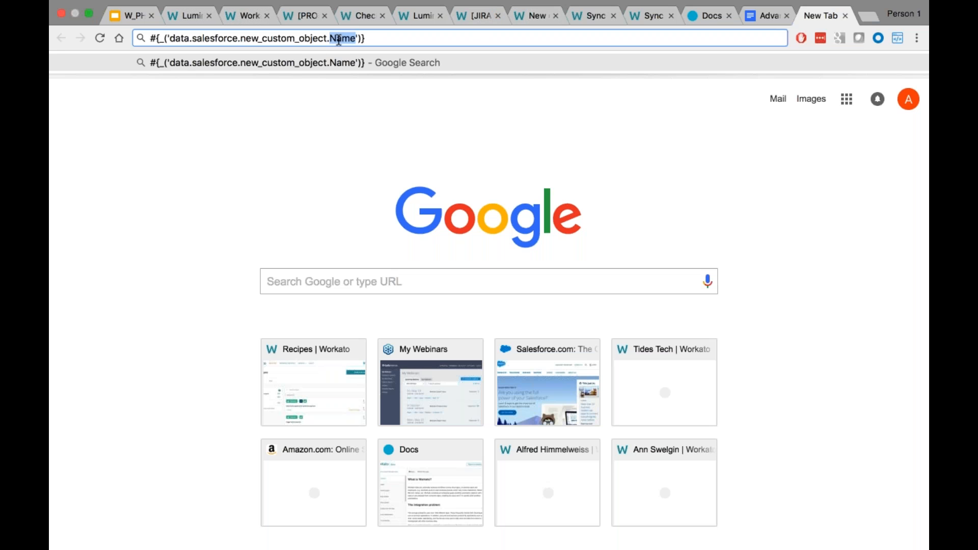
pyautogui.click(272, 17)
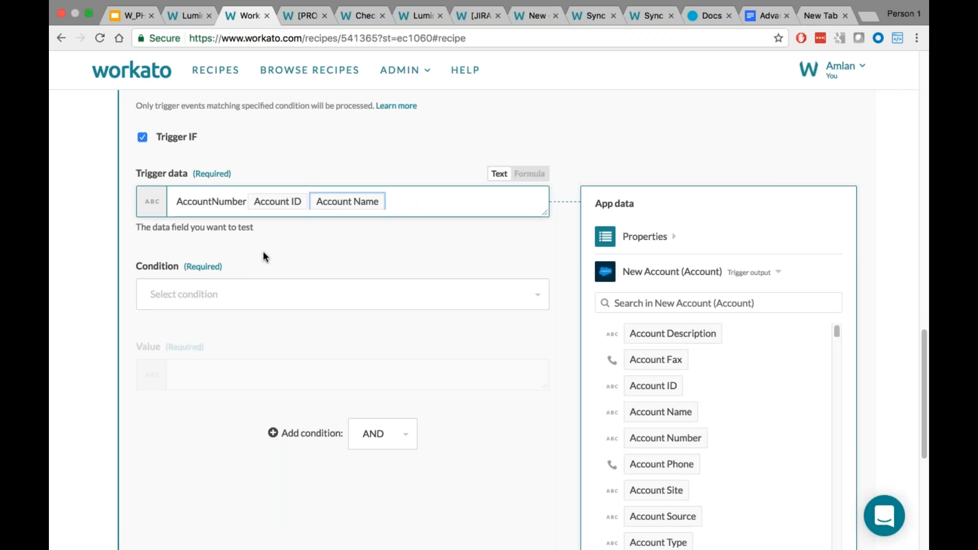
pyautogui.press('Return')
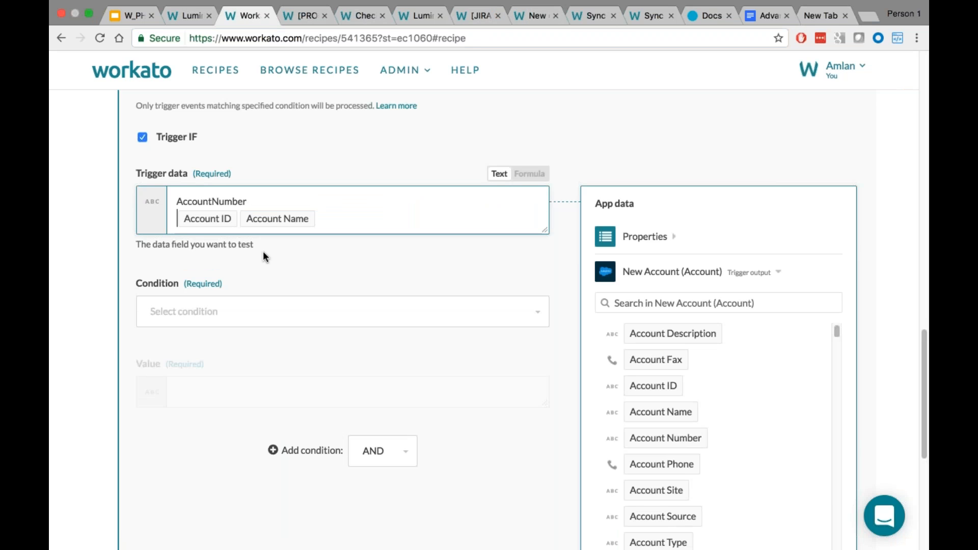
pyautogui.write('Name')
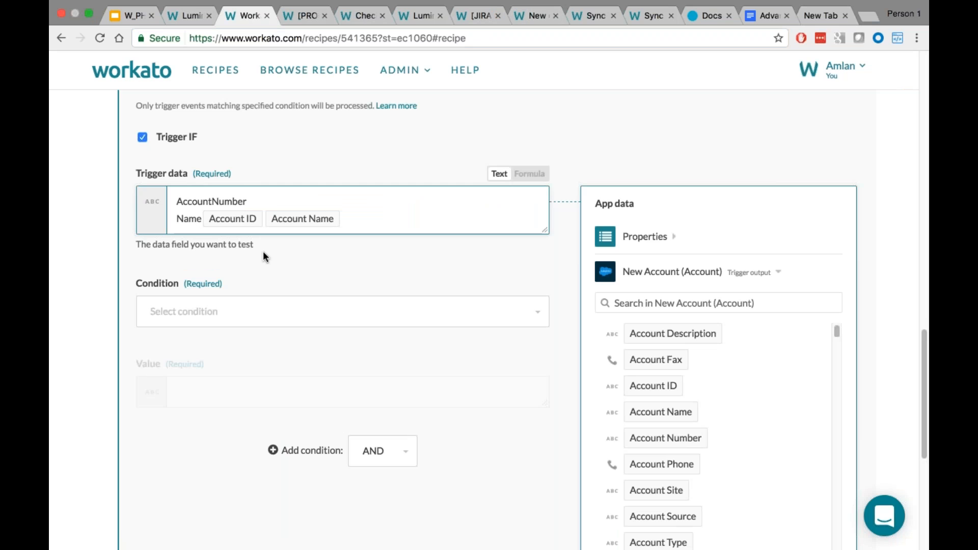
# Extract the Account ID pill's API name, add Id as Trigger data's third line and delete the remaining pills.
pyautogui.press('Return')
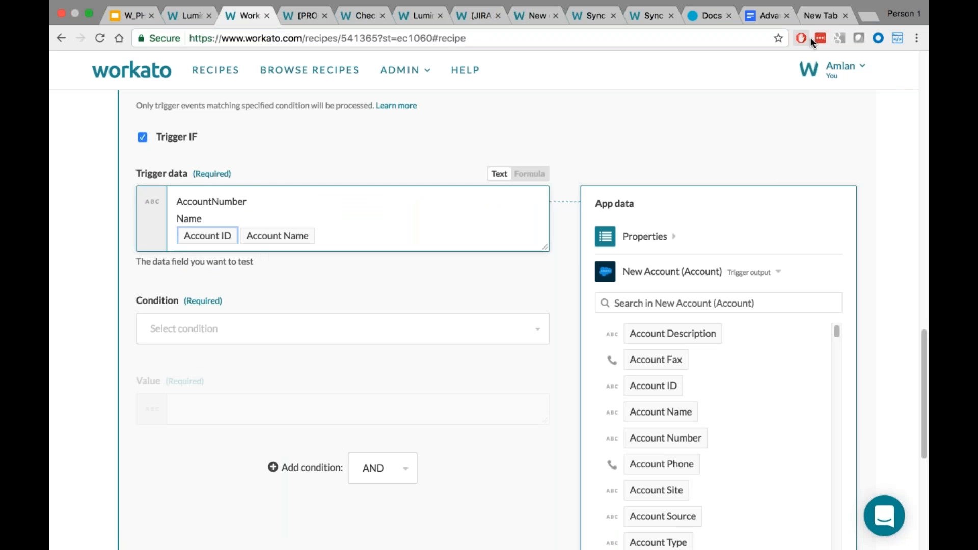
pyautogui.click(821, 15)
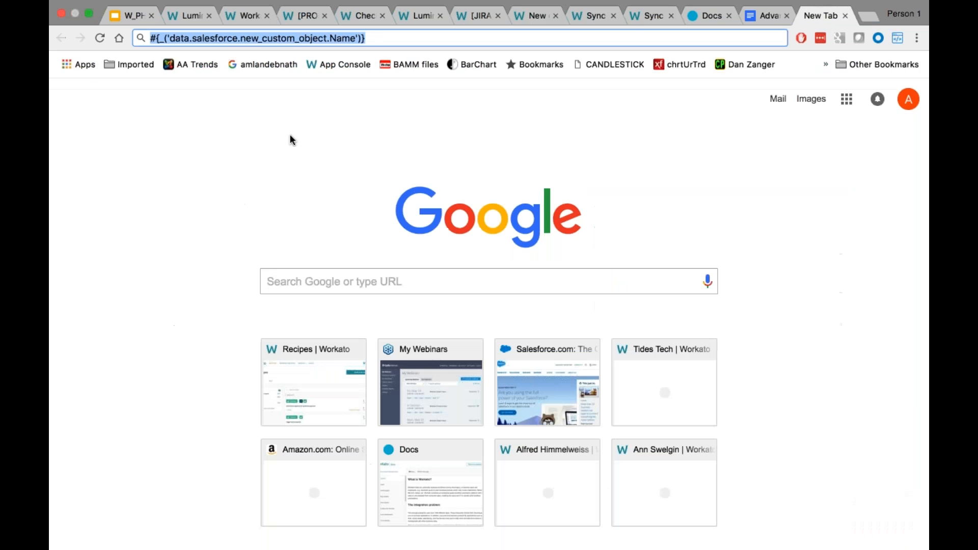
pyautogui.write("#{_('data.salesforce.new_custom_object.Id')}")
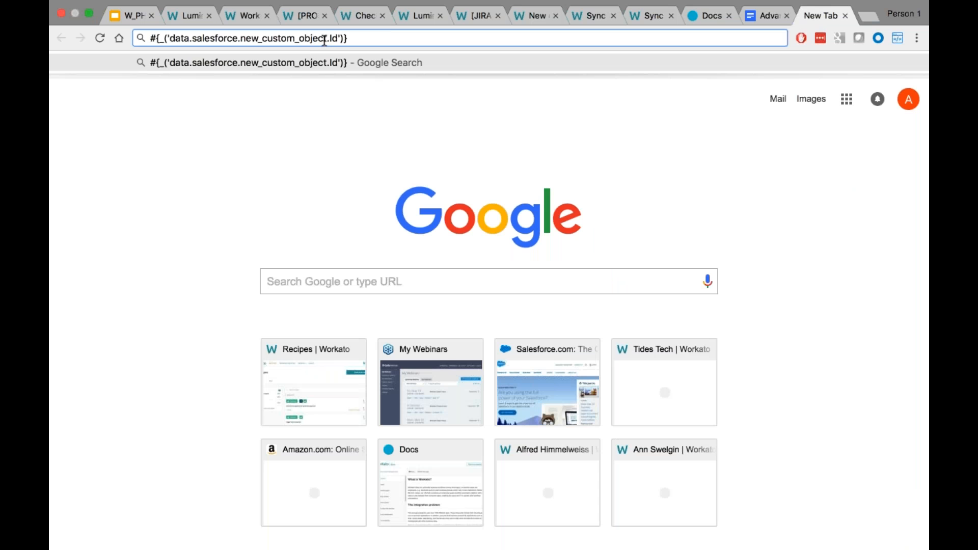
pyautogui.click(243, 15)
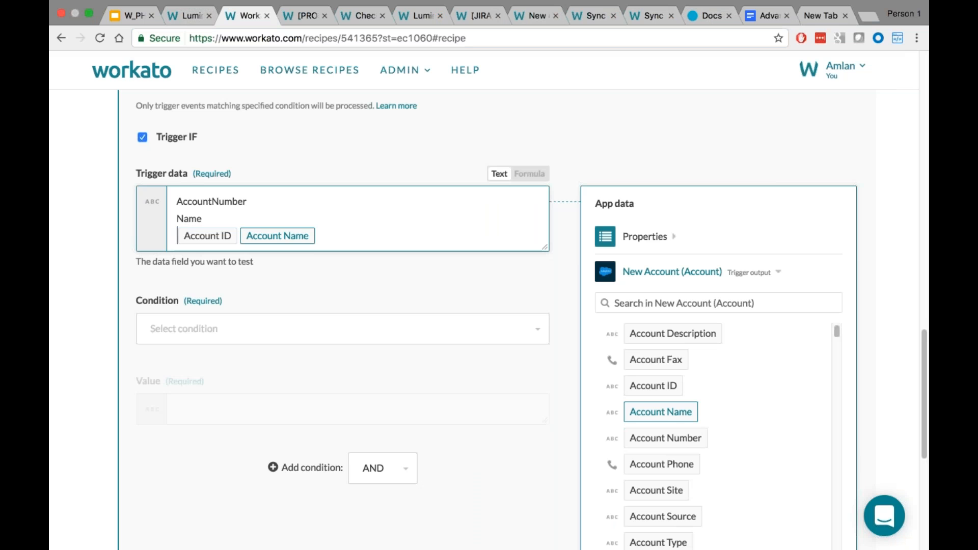
pyautogui.write('Id')
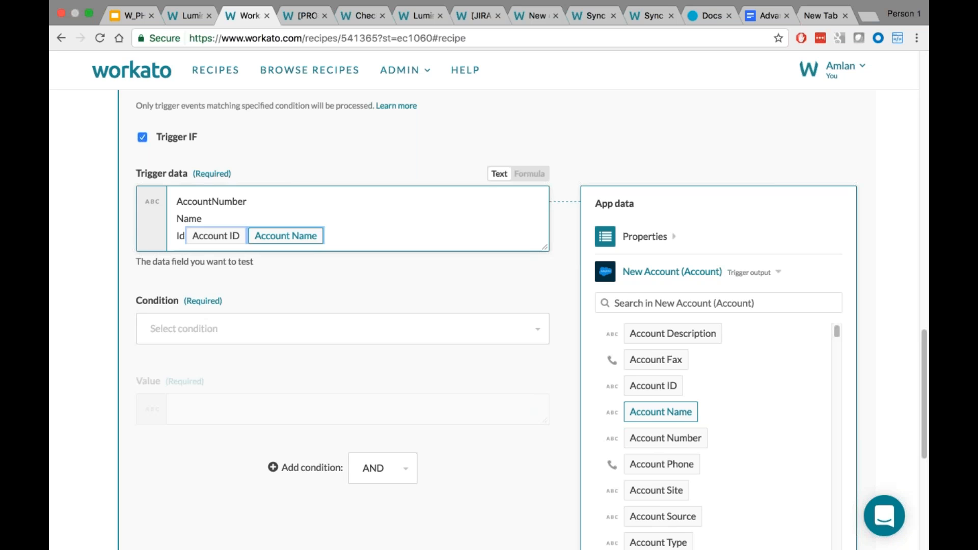
pyautogui.press('Delete')
pyautogui.press('Delete')
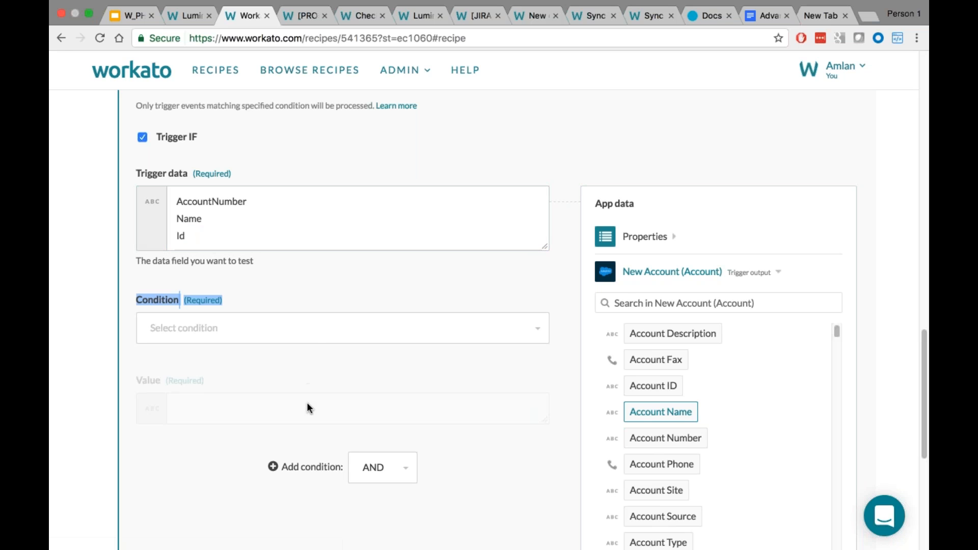
# Move the AccountNumber, Name and Id lines from Trigger data into the trigger's optional Field list.
pyautogui.scroll(3, 225, 422)
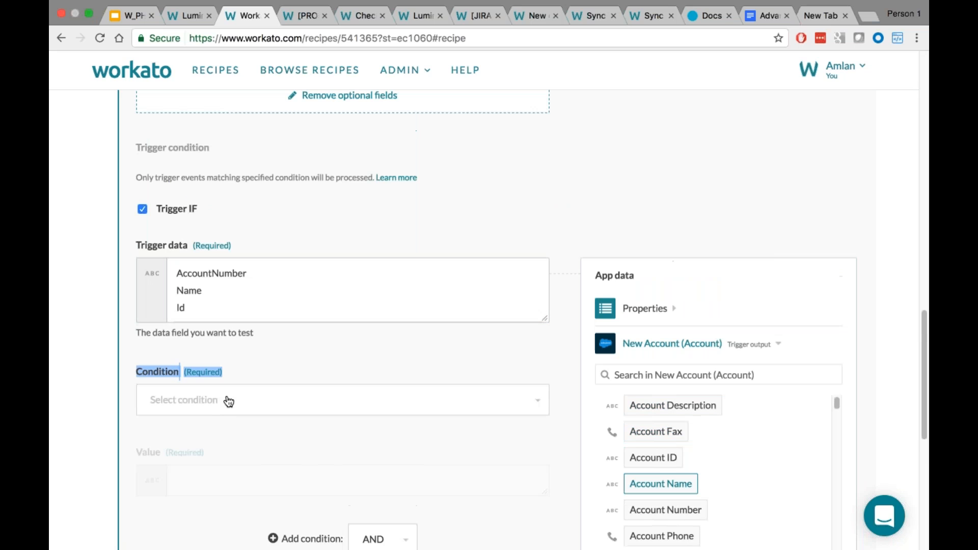
pyautogui.click(184, 308)
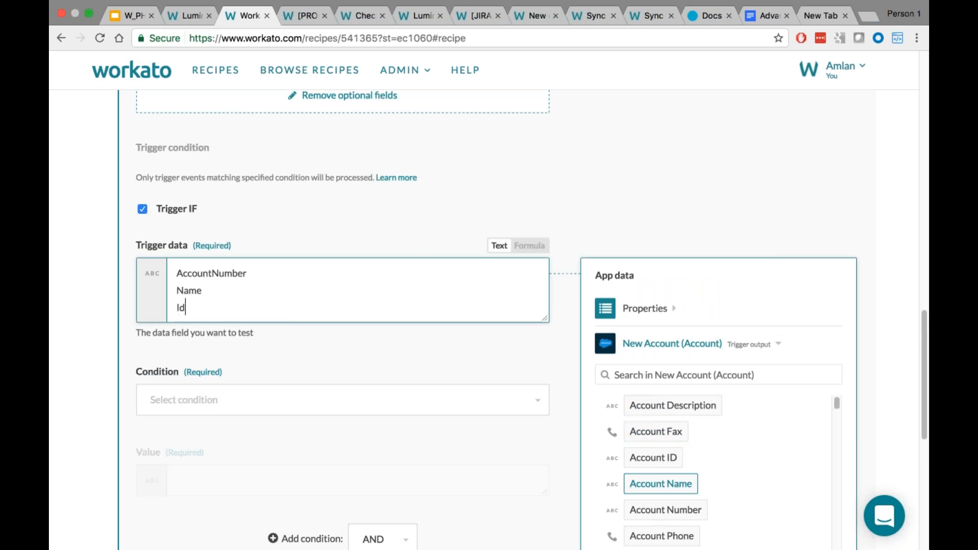
pyautogui.moveTo(184, 308); pyautogui.dragTo(167, 265)
pyautogui.press('super+c')
pyautogui.press('BackSpace')
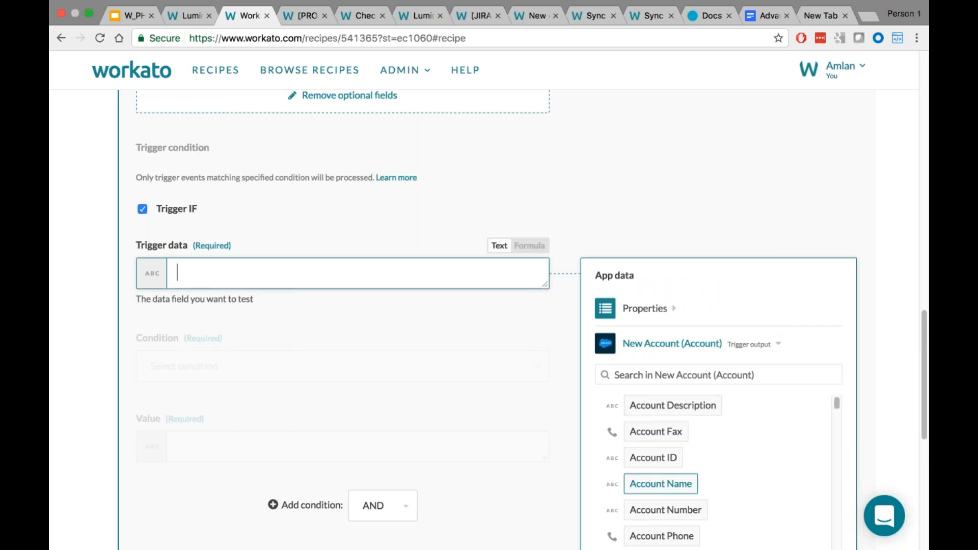
pyautogui.scroll(10, 170, 262)
pyautogui.click(197, 214)
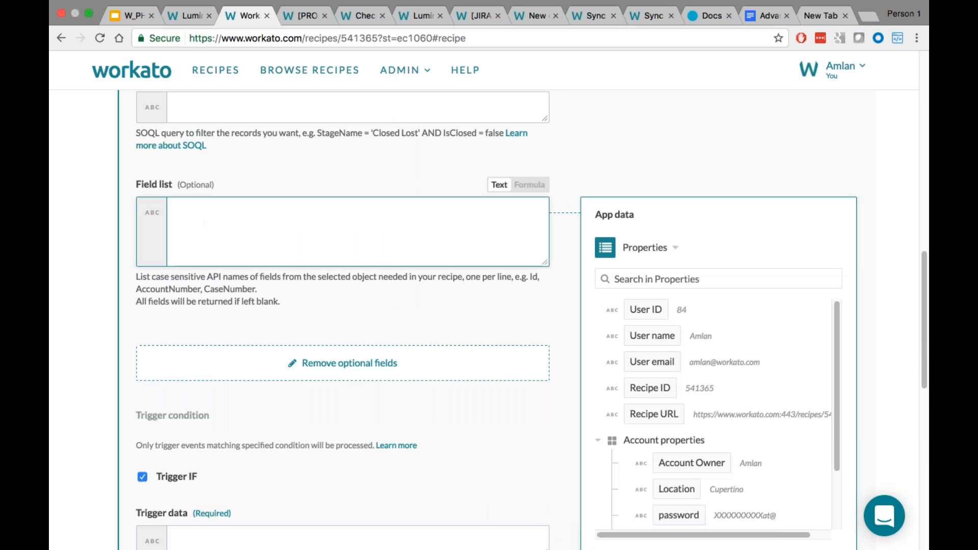
pyautogui.press('super+v')
pyautogui.scroll(-3, 233, 390)
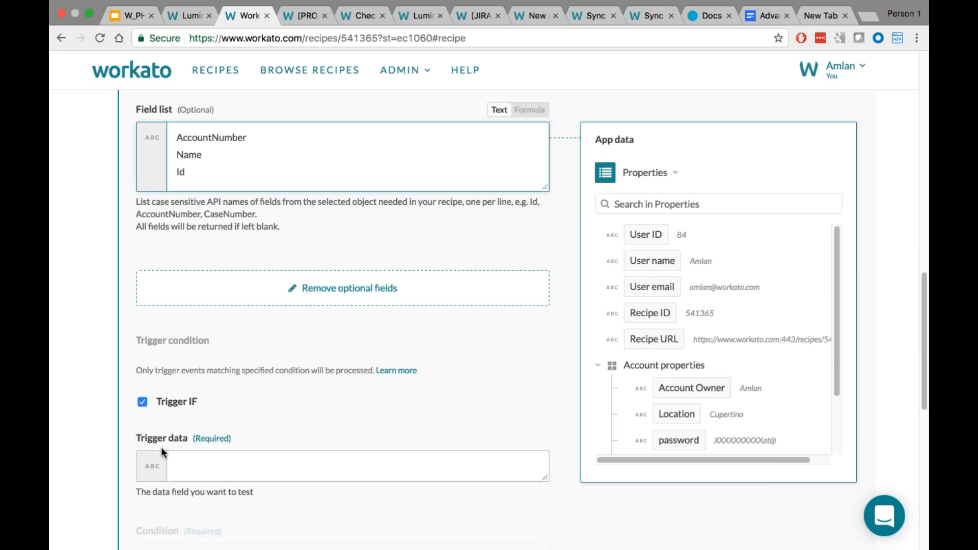
# Review the trigger output fields, then save the recipe and refresh its app schema.
pyautogui.click(198, 465)
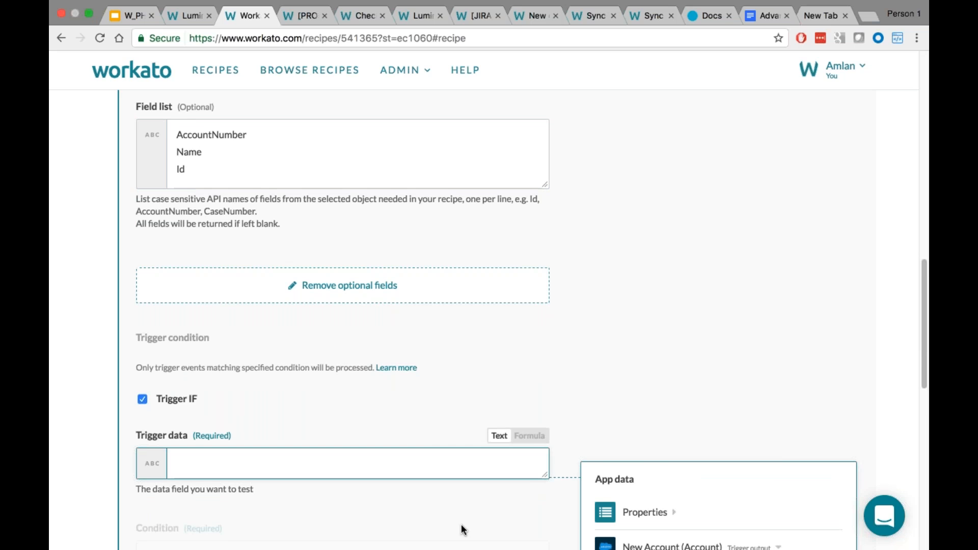
pyautogui.scroll(-8, 464, 530)
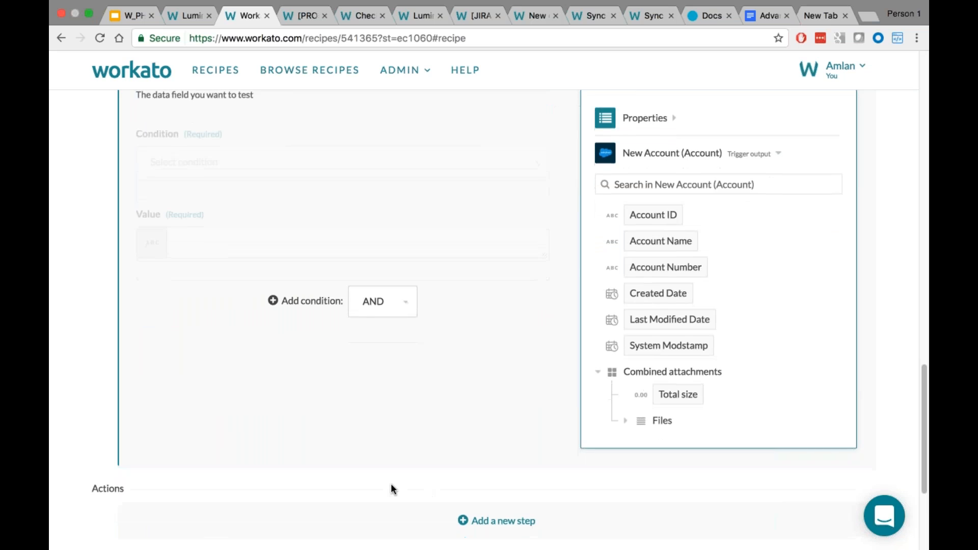
pyautogui.scroll(-2, 391, 488)
pyautogui.click(120, 507)
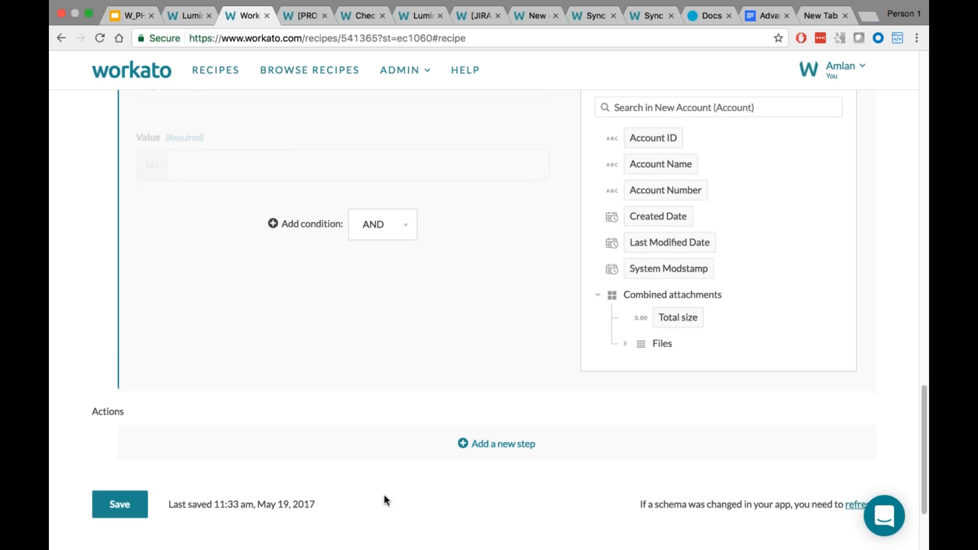
pyautogui.scroll(-1, 385, 496)
pyautogui.click(860, 485)
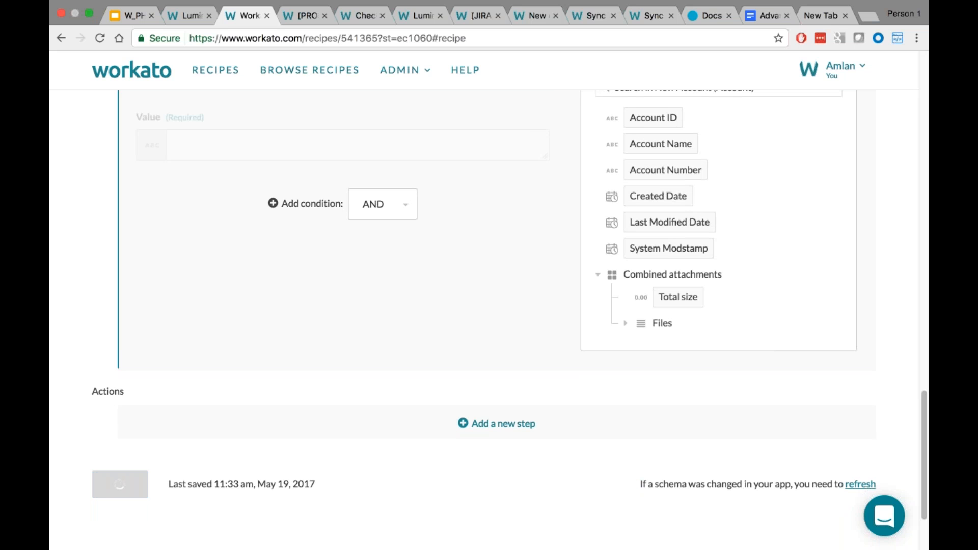
pyautogui.scroll(1, 423, 418)
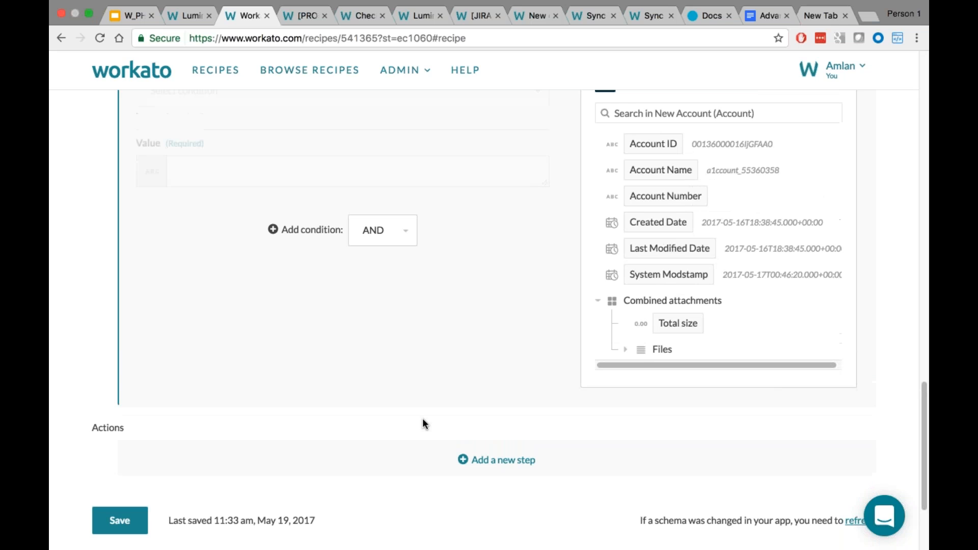
# Reload the recipe page, reopen the New Account trigger and check the output fields available to Trigger data.
pyautogui.scroll(8, 374, 350)
pyautogui.scroll(5, 374, 349)
pyautogui.click(100, 38)
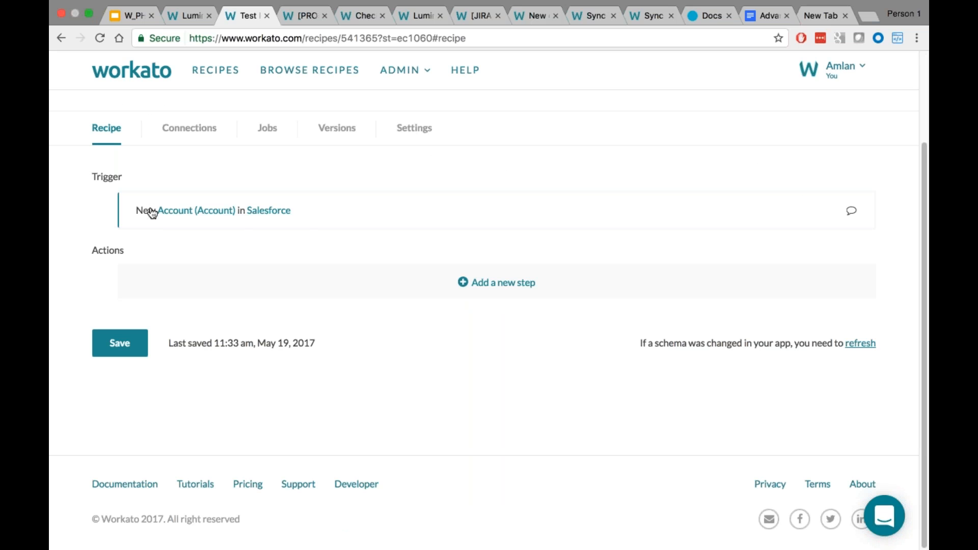
pyautogui.click(149, 207)
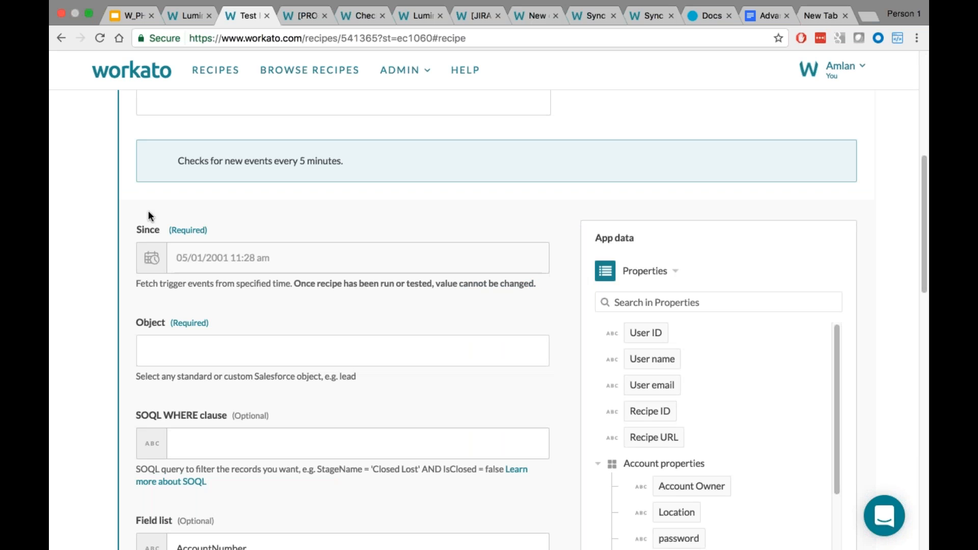
pyautogui.scroll(2, 185, 415)
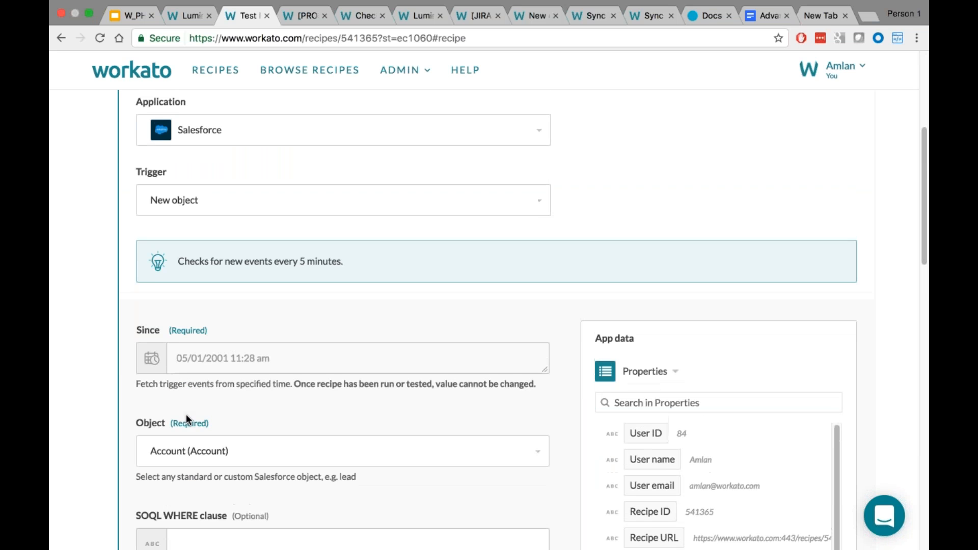
pyautogui.scroll(-6, 186, 415)
pyautogui.scroll(-5, 192, 448)
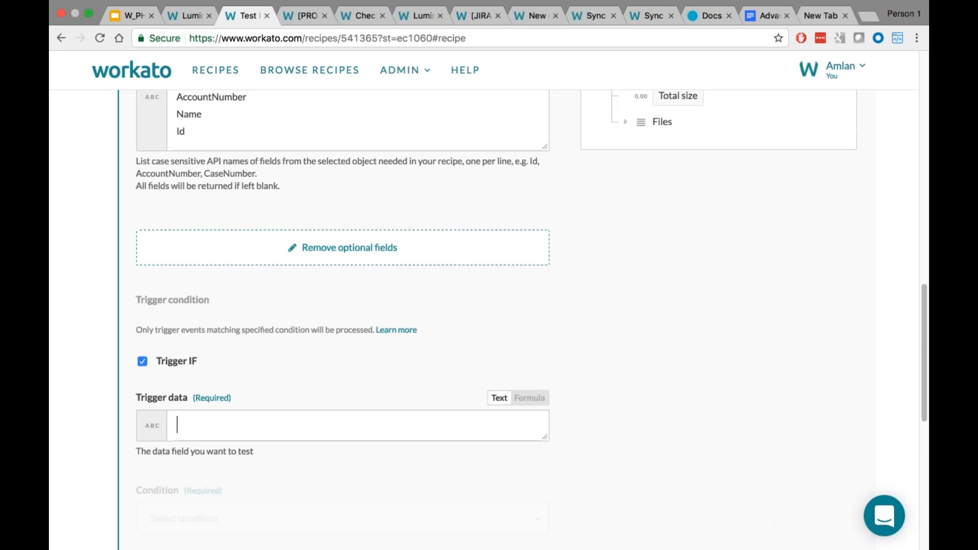
pyautogui.scroll(-4, 203, 448)
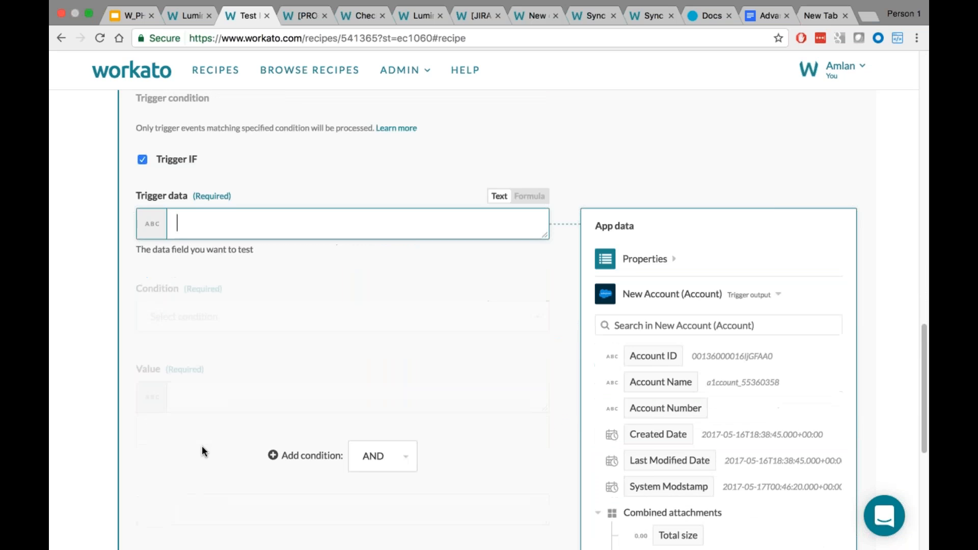
# Add a comma after AccountNumber and after Name in the trigger's Field list.
pyautogui.scroll(6, 203, 420)
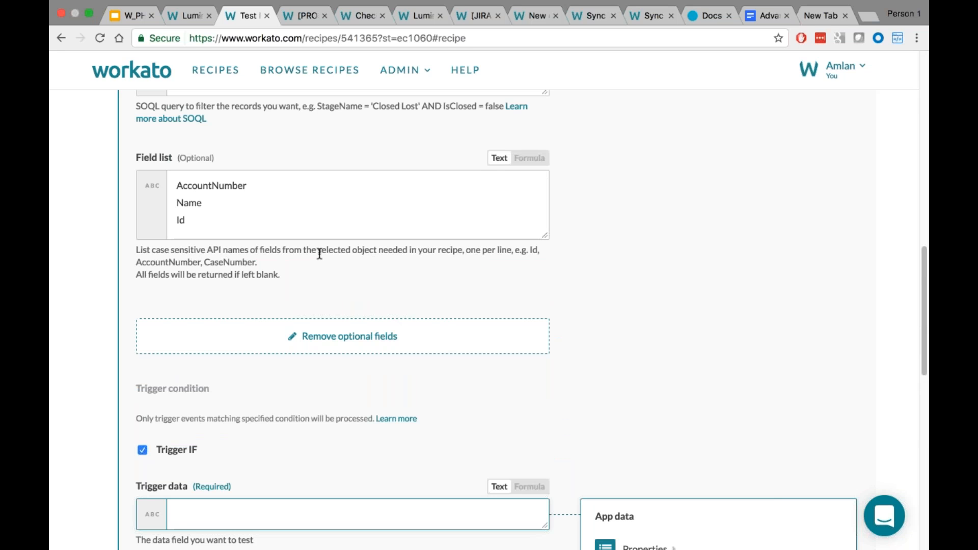
pyautogui.click(256, 188)
pyautogui.write(',')
pyautogui.press('Down')
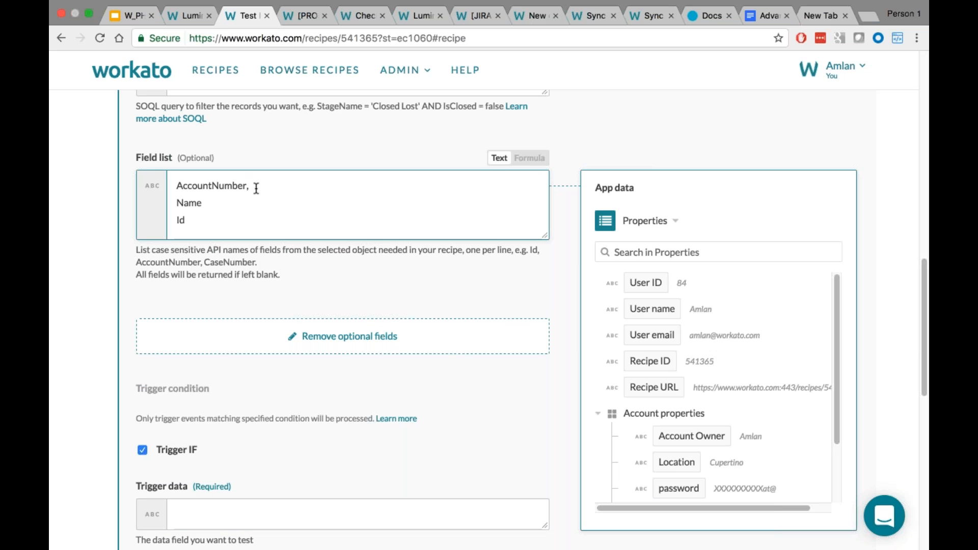
pyautogui.write(',')
# Examine the New Account trigger output offered for Trigger data with the comma-separated Field list.
pyautogui.scroll(-2, 260, 413)
pyautogui.click(252, 423)
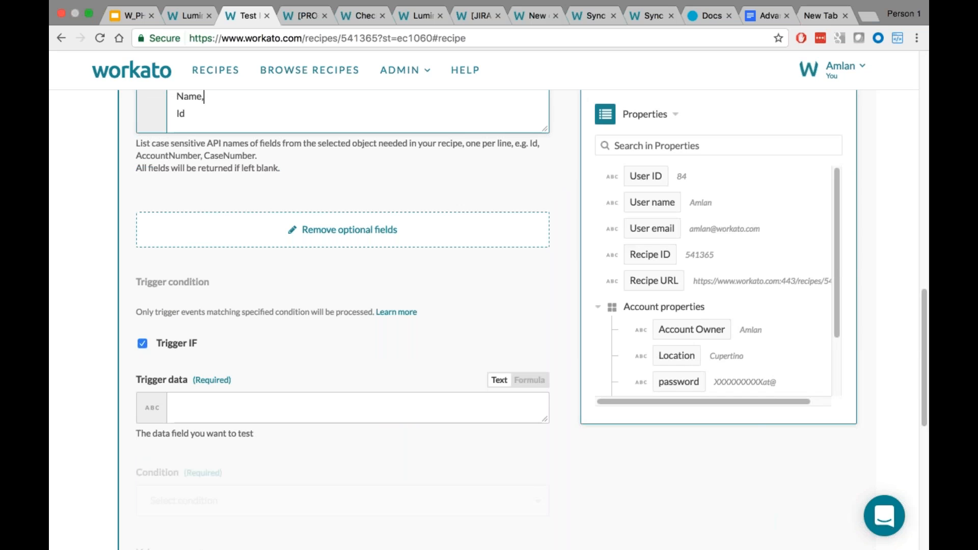
pyautogui.scroll(-5, 238, 413)
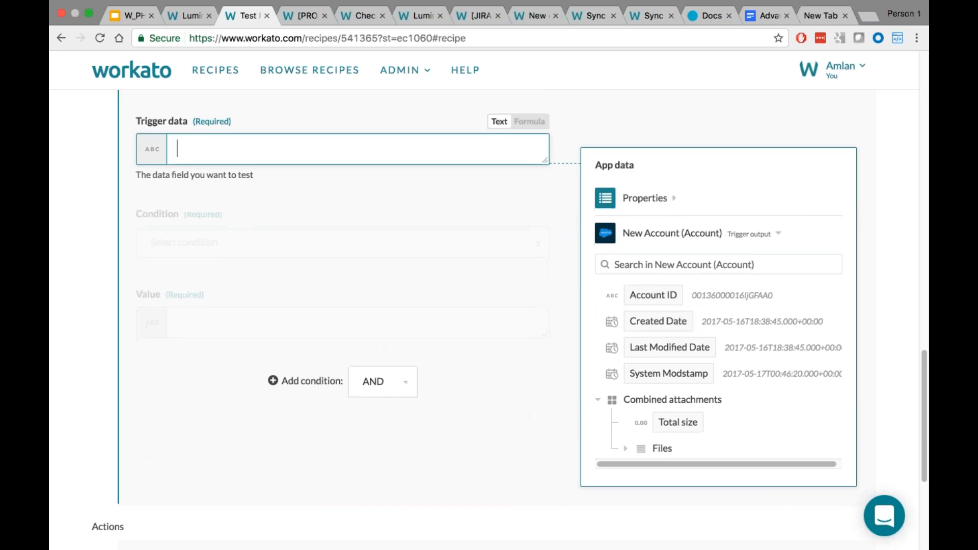
pyautogui.scroll(-1, 639, 404)
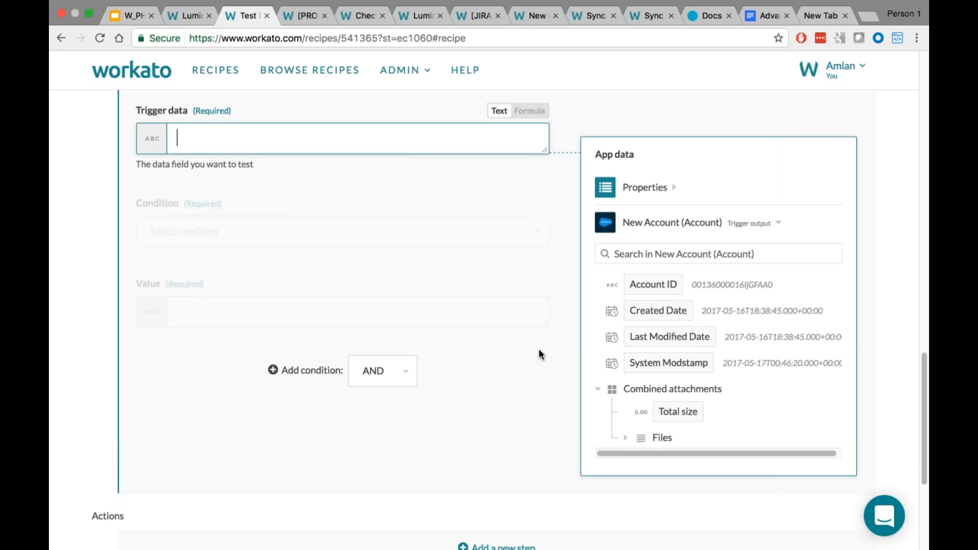
pyautogui.scroll(-1, 664, 382)
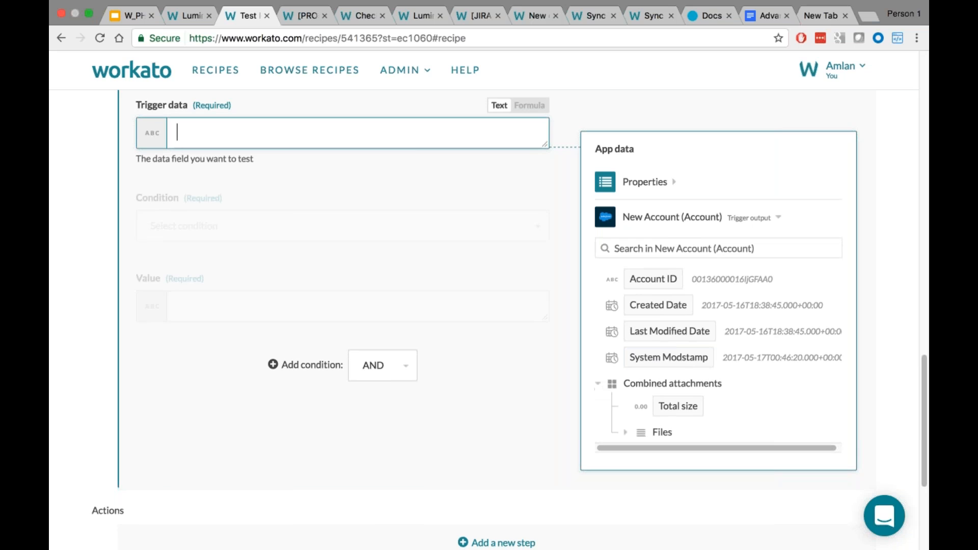
pyautogui.click(650, 218)
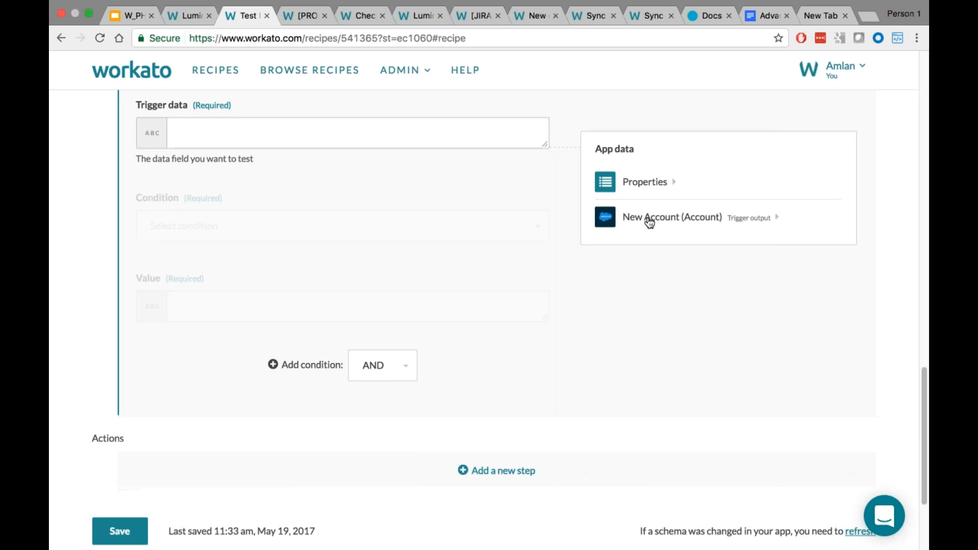
pyautogui.click(650, 220)
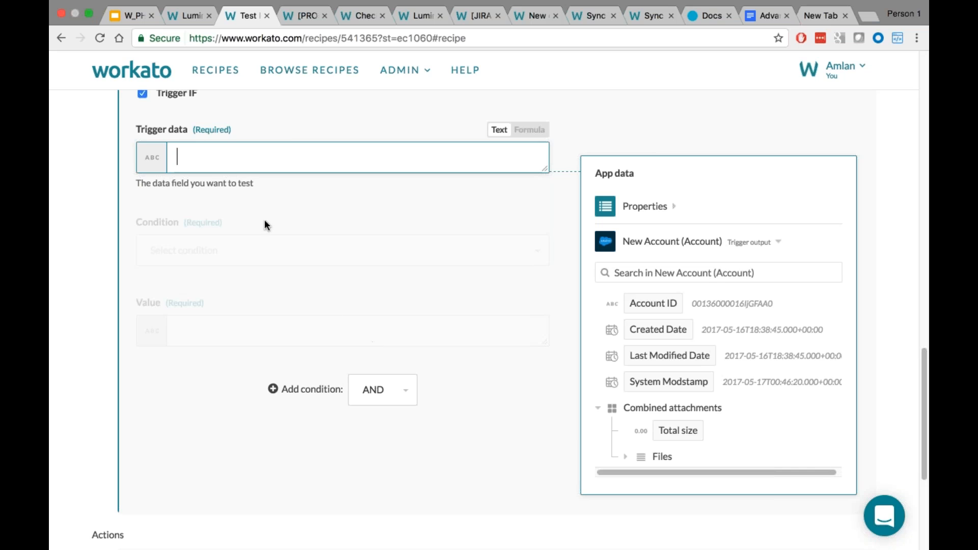
# Compare the Field list entries and their app data with the New Account output offered for Trigger data.
pyautogui.scroll(4, 229, 182)
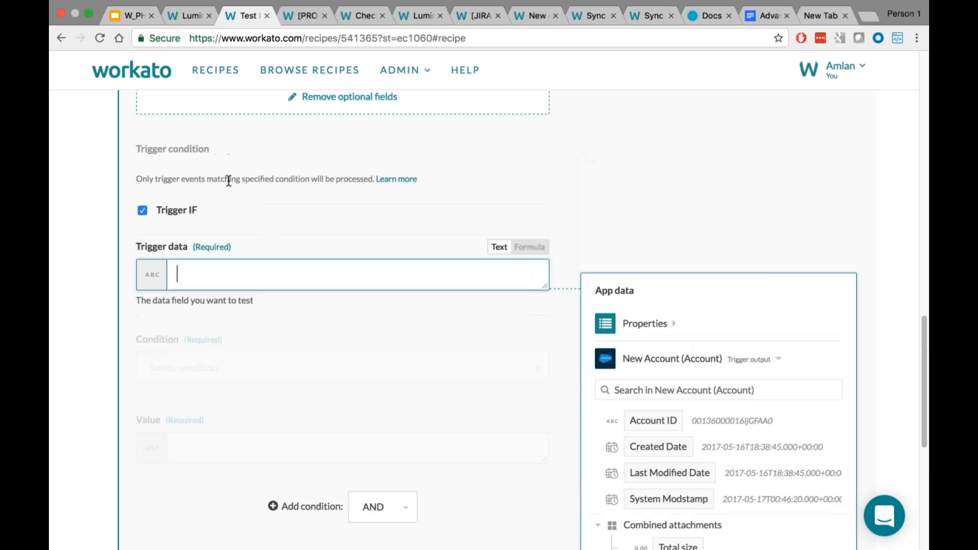
pyautogui.scroll(10, 229, 181)
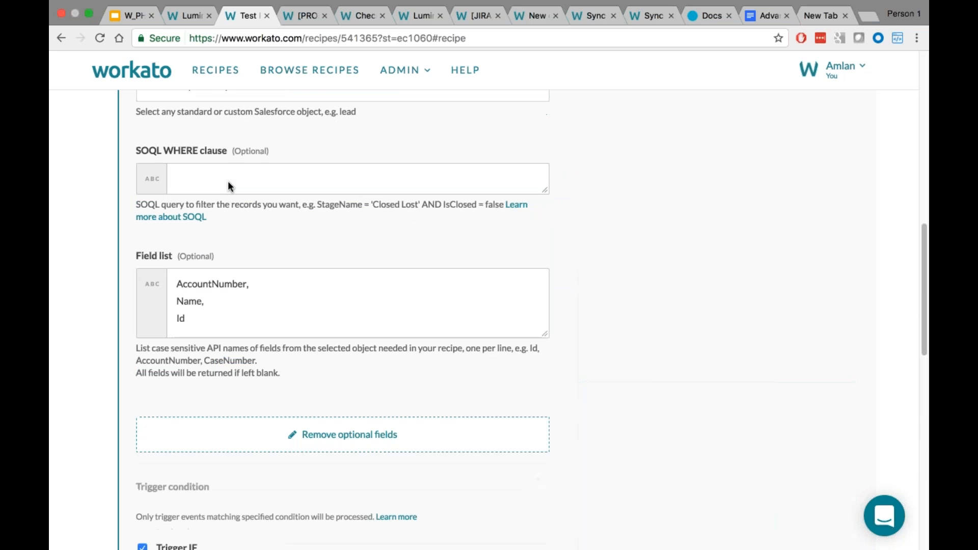
pyautogui.click(256, 283)
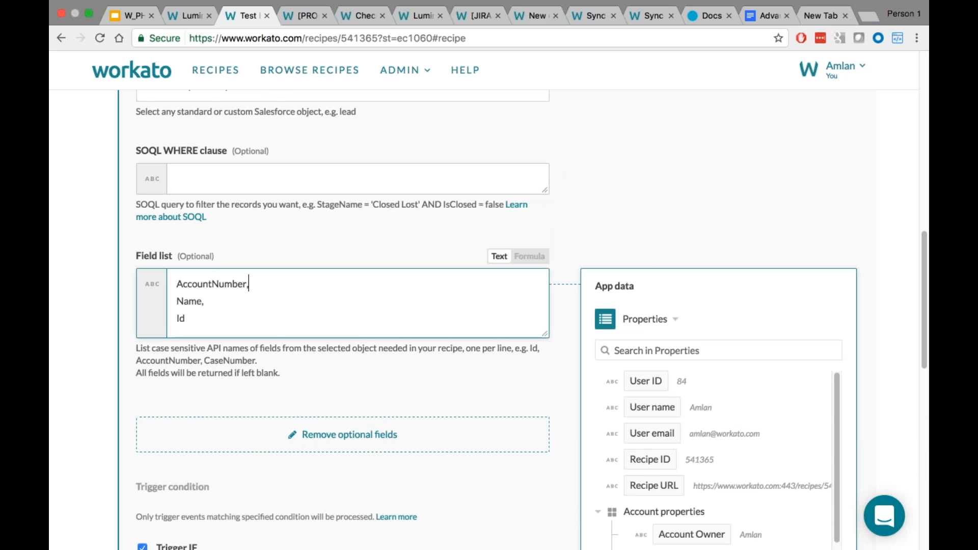
pyautogui.scroll(-3, 482, 448)
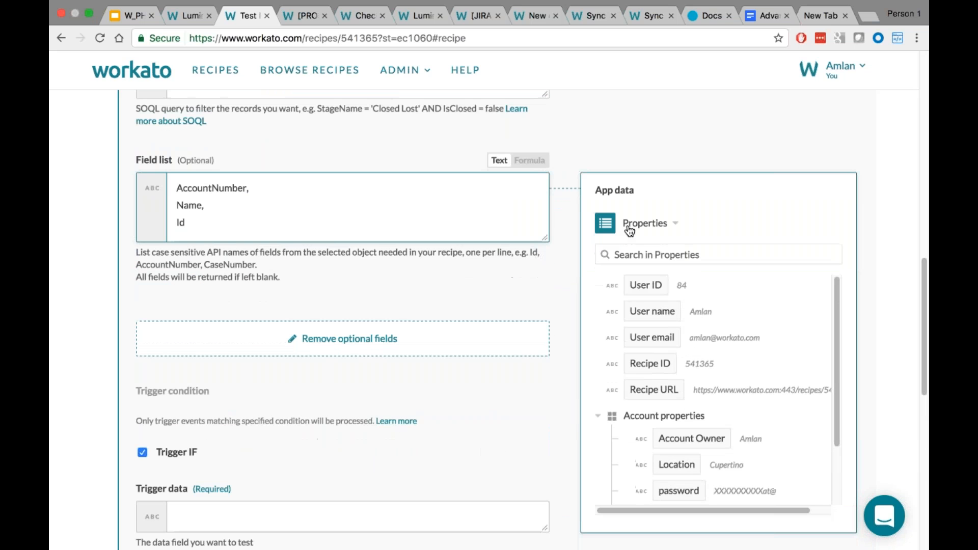
pyautogui.click(639, 224)
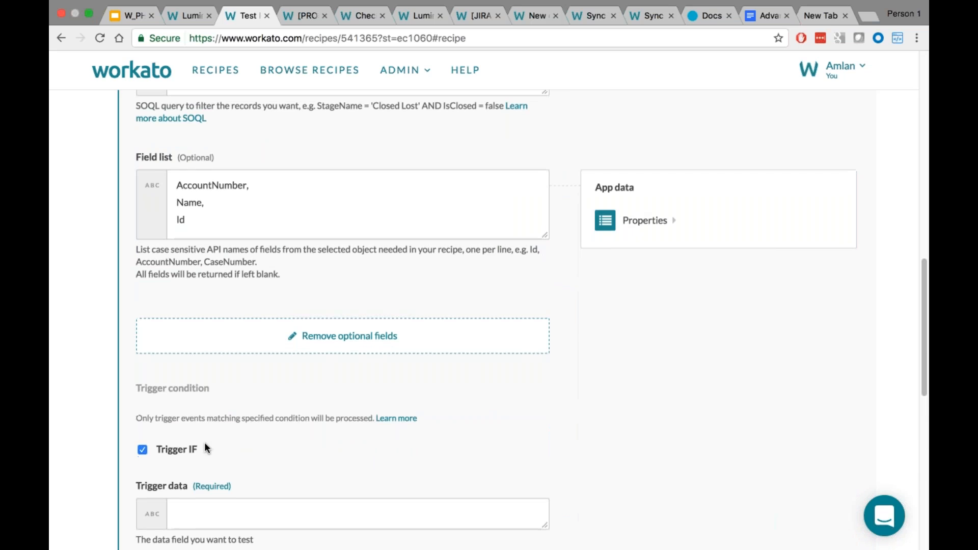
pyautogui.scroll(-5, 207, 449)
pyautogui.click(194, 291)
pyautogui.scroll(-2, 282, 402)
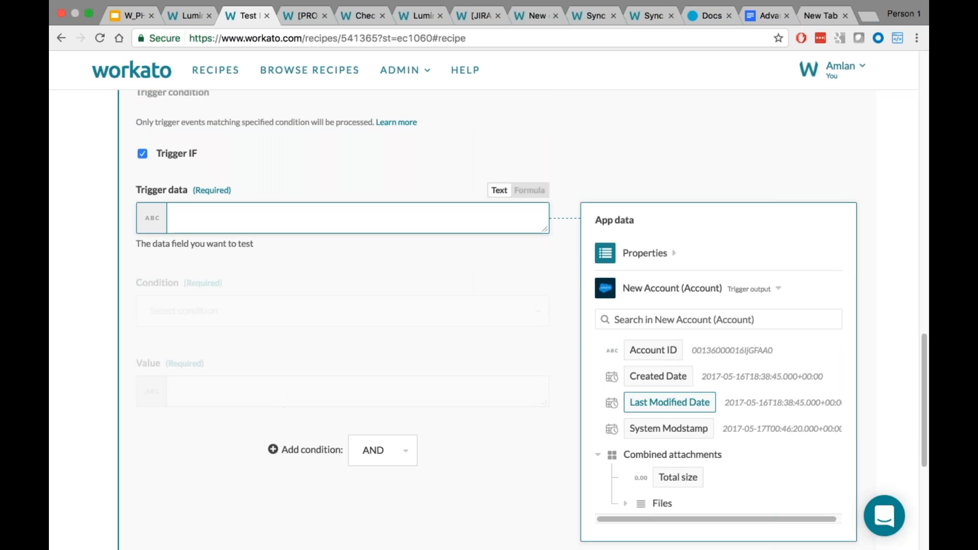
pyautogui.scroll(-1, 755, 463)
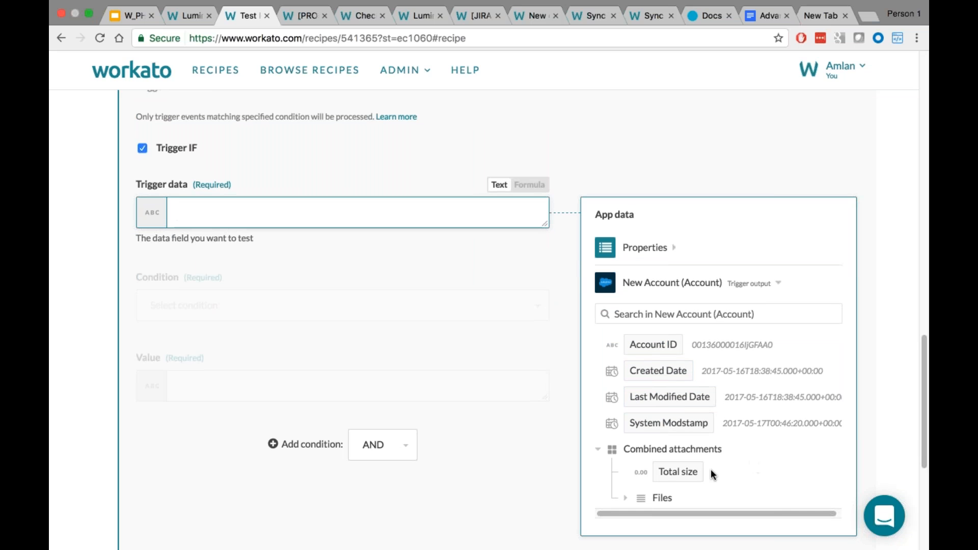
pyautogui.click(601, 454)
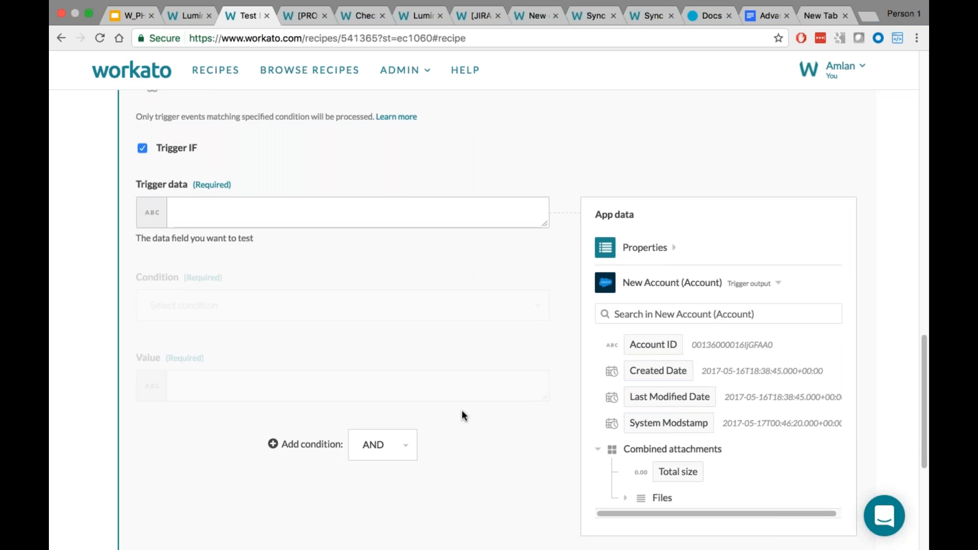
# Switch to the webinar windows and bring the Test Recipe Trigger browser window back to the front.
pyautogui.scroll(6, 232, 253)
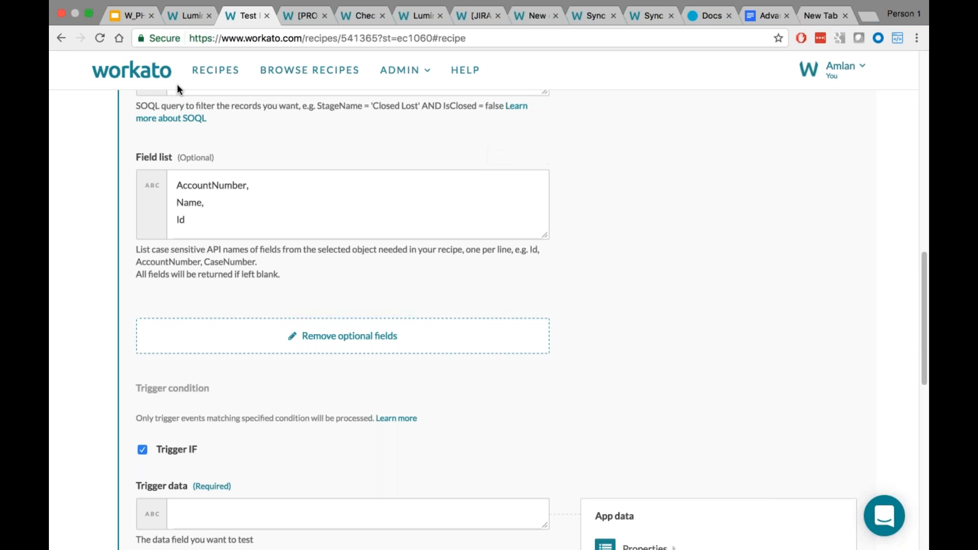
pyautogui.press('super+Tab')
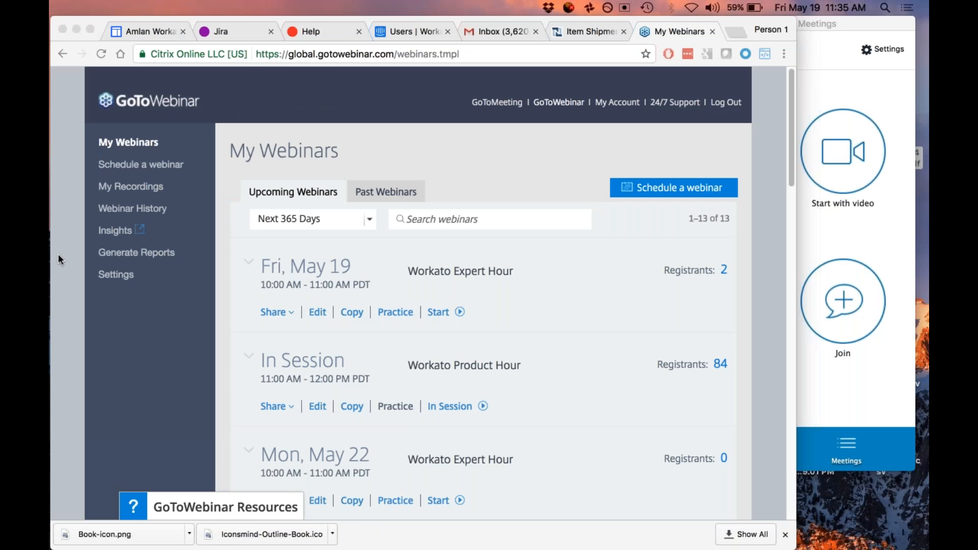
pyautogui.press('super+Tab')
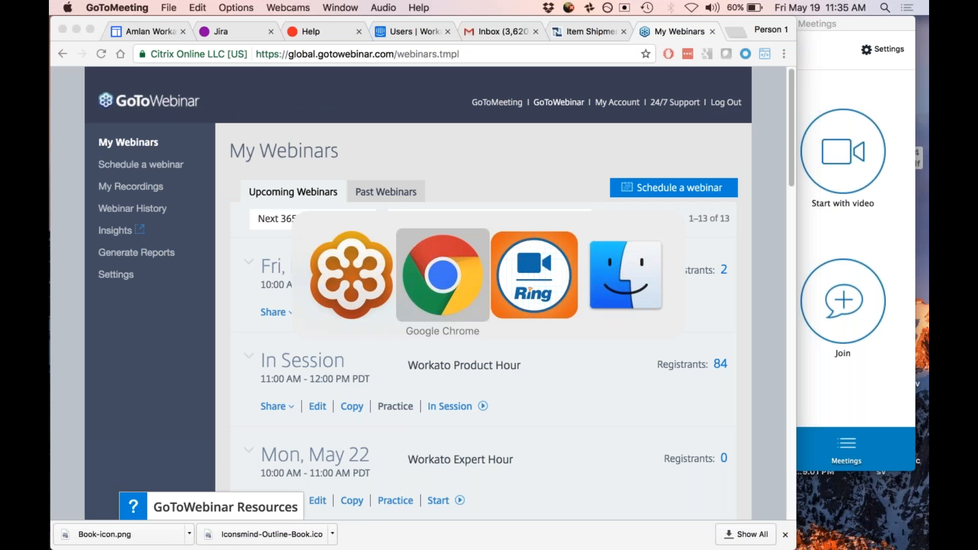
pyautogui.press('super+Tab')
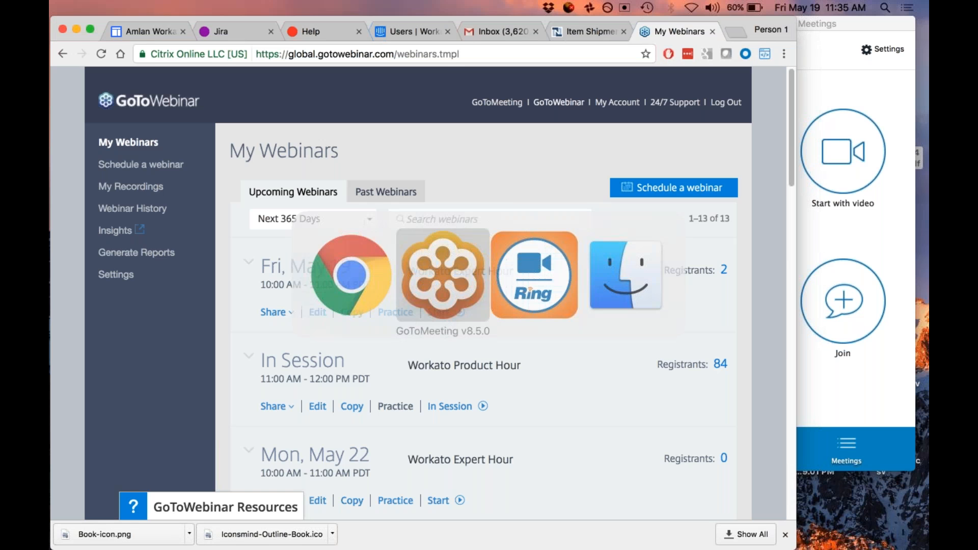
pyautogui.press('super+Tab')
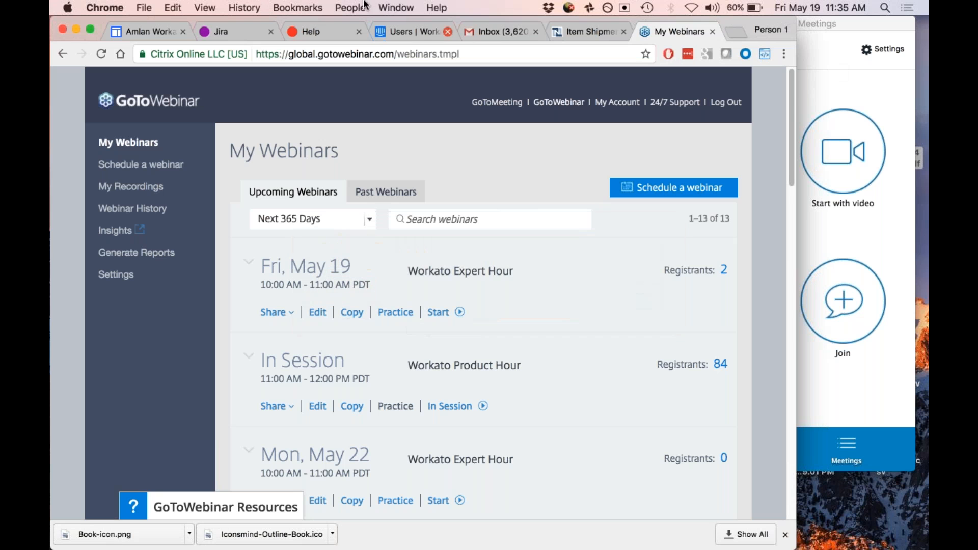
pyautogui.click(395, 8)
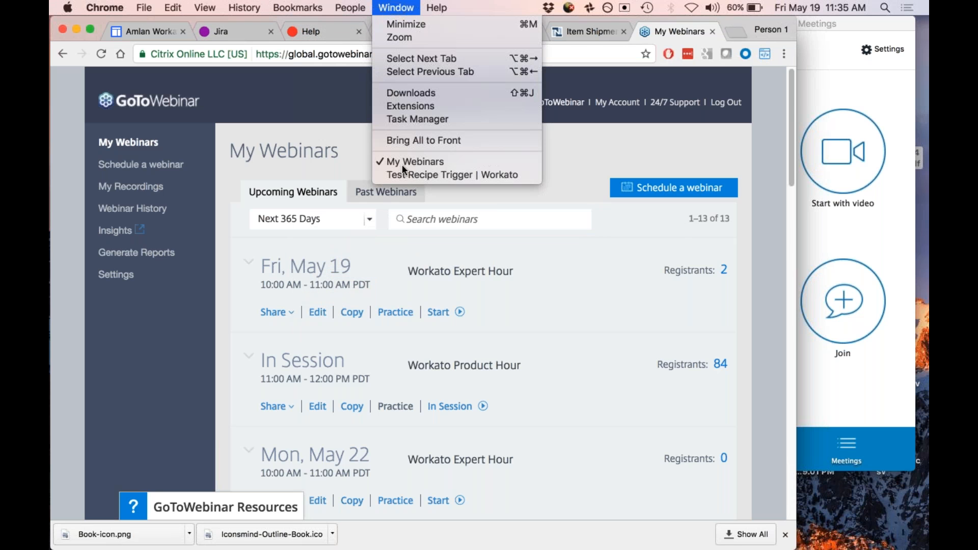
pyautogui.click(401, 174)
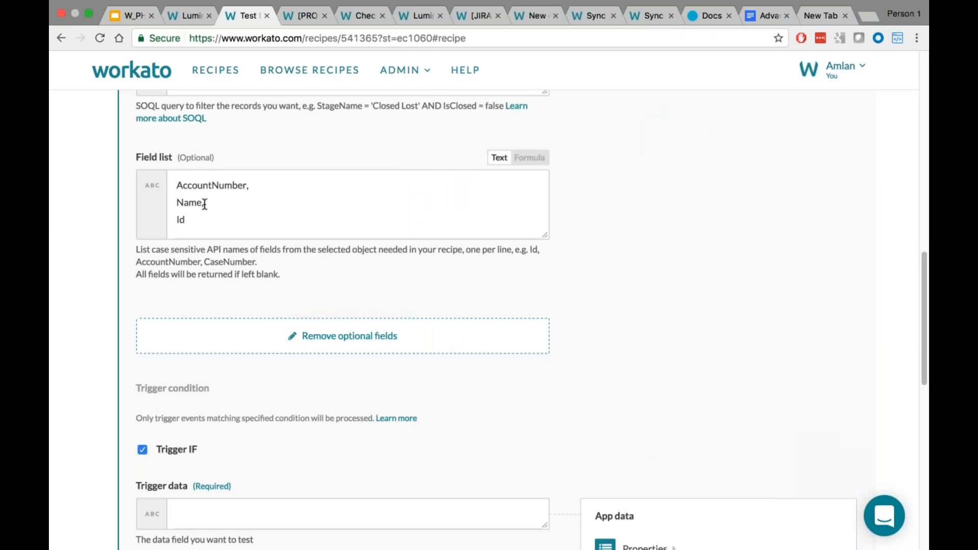
# Recheck the trigger output offered for Trigger data against the comma-separated names in the Field list.
pyautogui.scroll(-3, 254, 340)
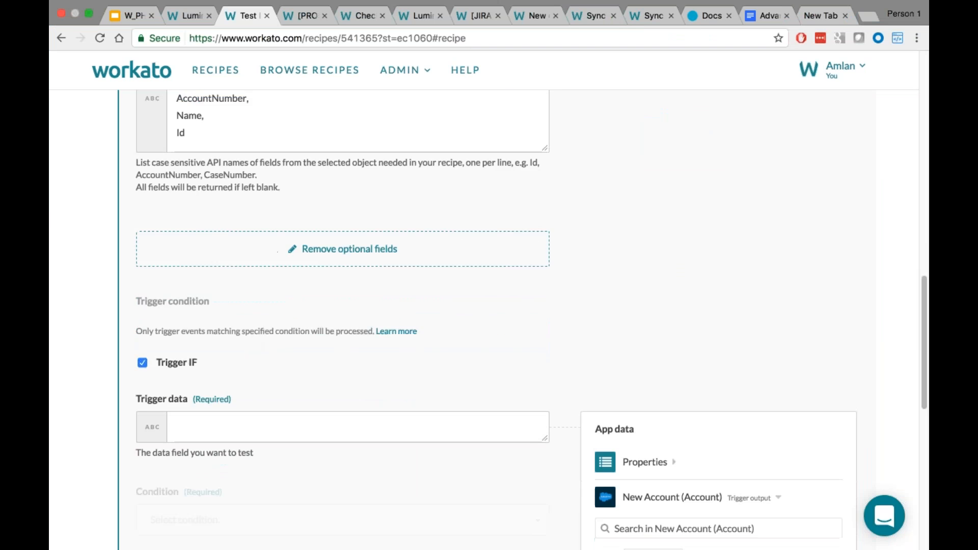
pyautogui.scroll(-2, 250, 334)
pyautogui.click(213, 352)
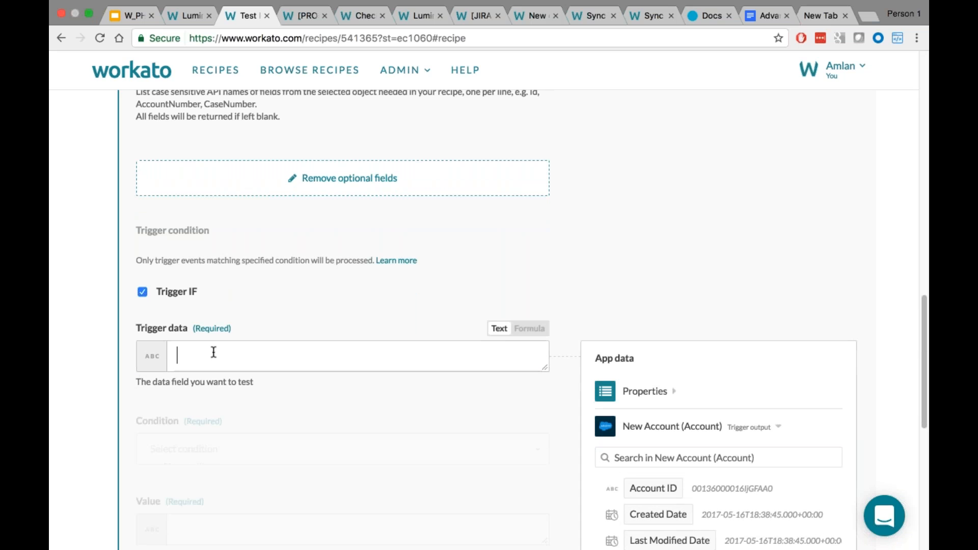
pyautogui.scroll(-5, 221, 369)
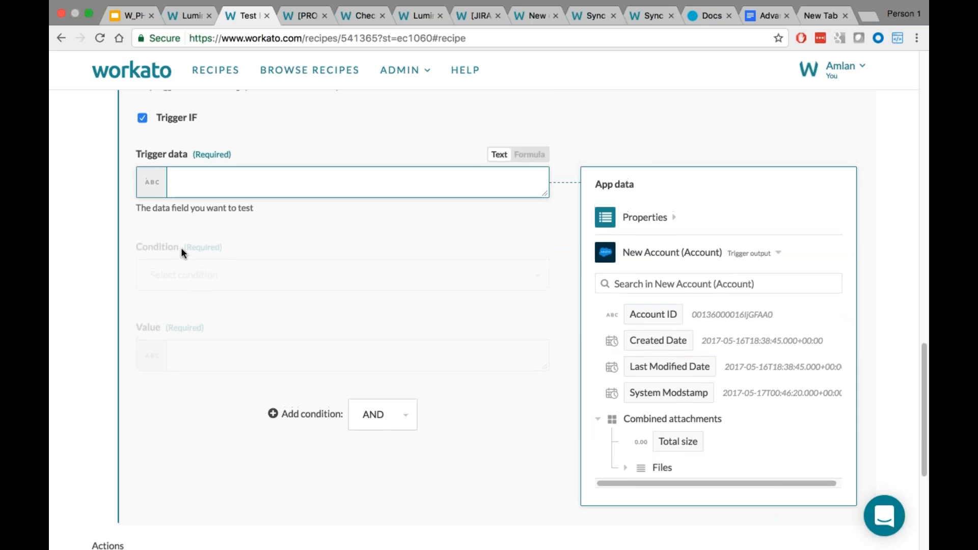
pyautogui.scroll(3, 184, 253)
pyautogui.scroll(7, 203, 229)
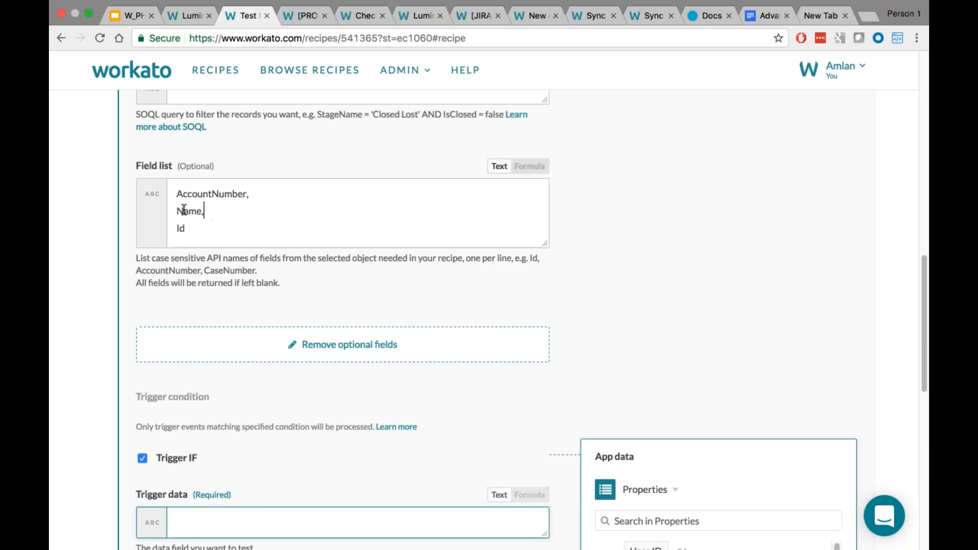
pyautogui.click(210, 212)
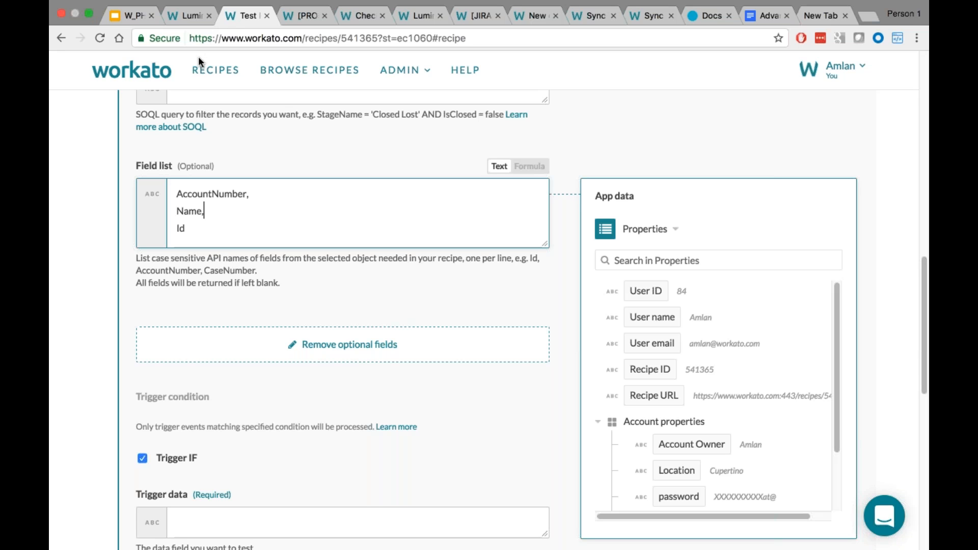
# Open the job history of the Test Recipe Trigger recipe.
pyautogui.click(185, 19)
pyautogui.click(245, 19)
pyautogui.scroll(5, 288, 207)
pyautogui.scroll(8, 289, 208)
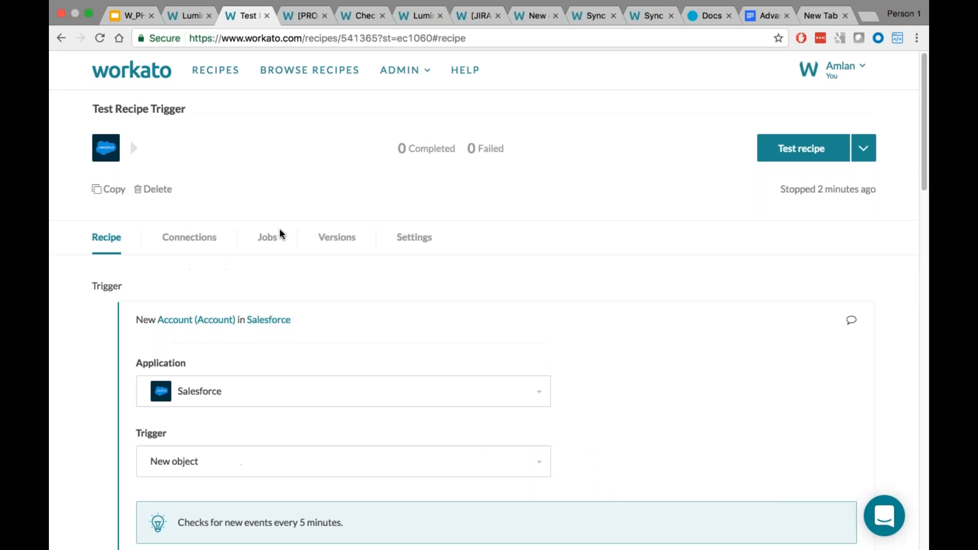
pyautogui.click(268, 237)
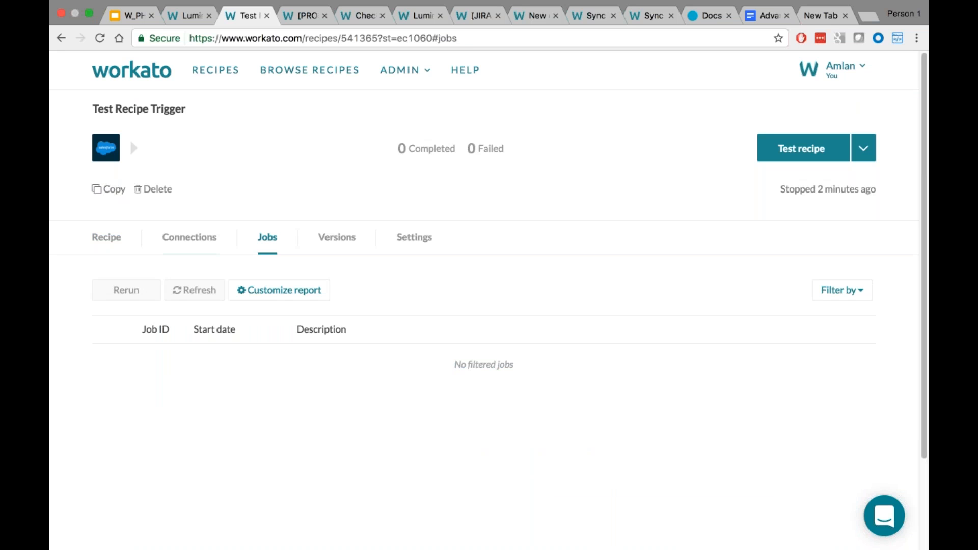
# Open the connections of the Test Recipe Trigger recipe and disconnect its Salesforce connection.
pyautogui.click(106, 239)
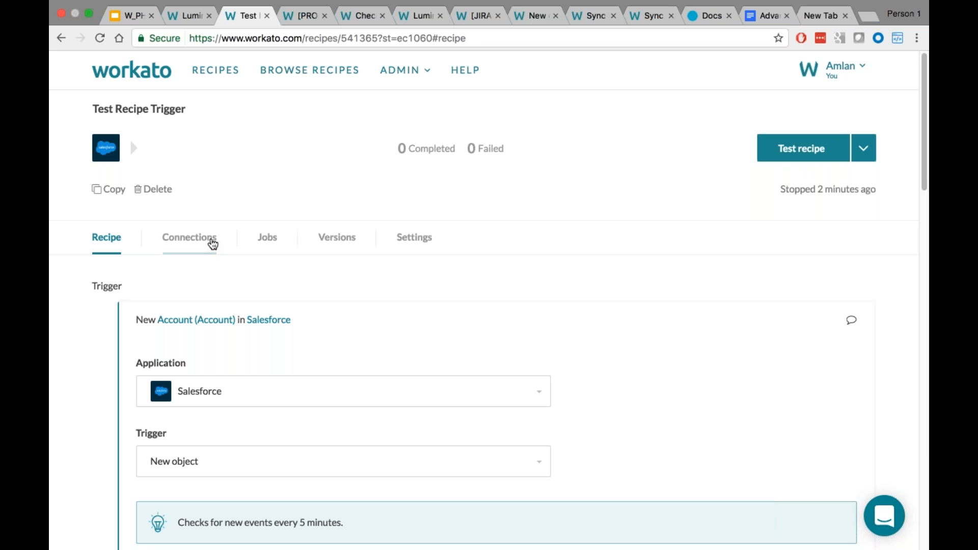
pyautogui.click(212, 243)
pyautogui.click(194, 313)
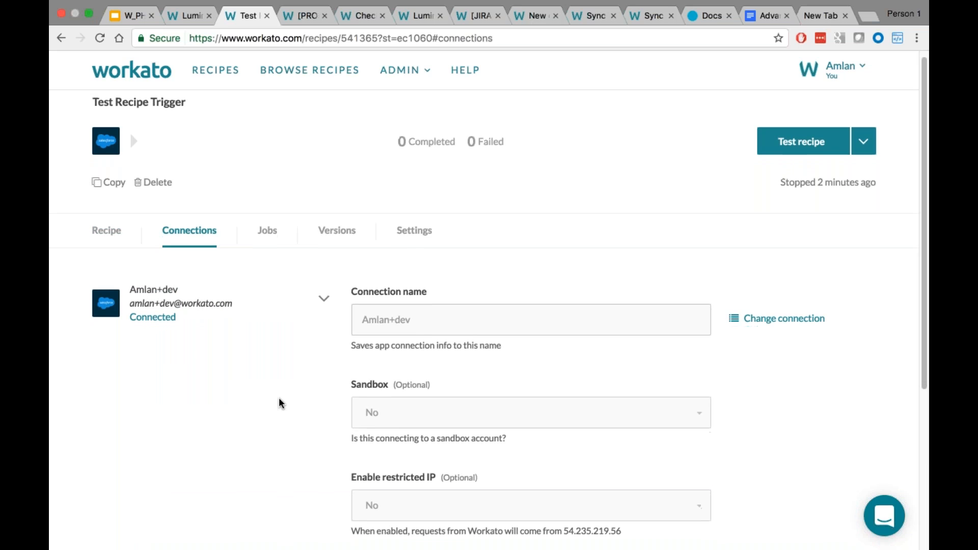
pyautogui.scroll(-2, 280, 403)
pyautogui.scroll(-1, 329, 387)
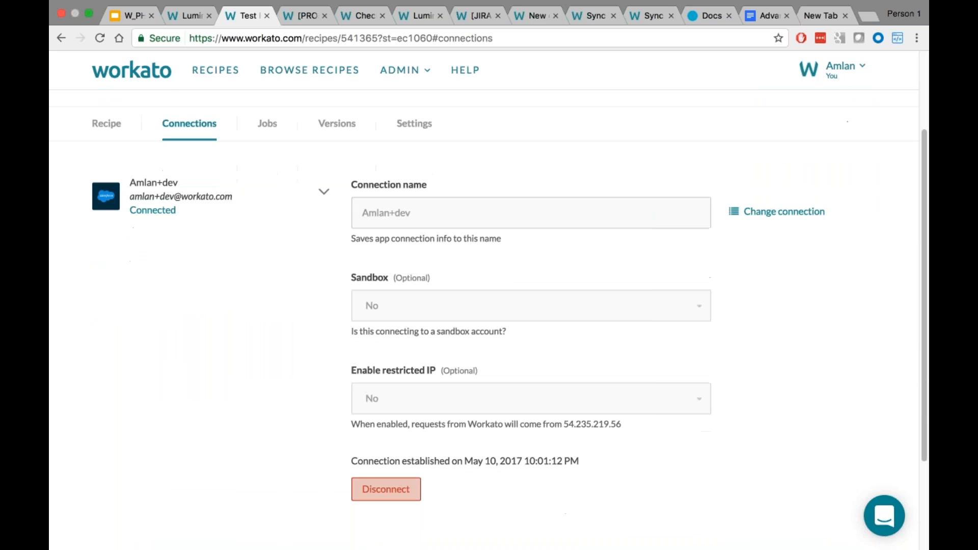
pyautogui.click(390, 488)
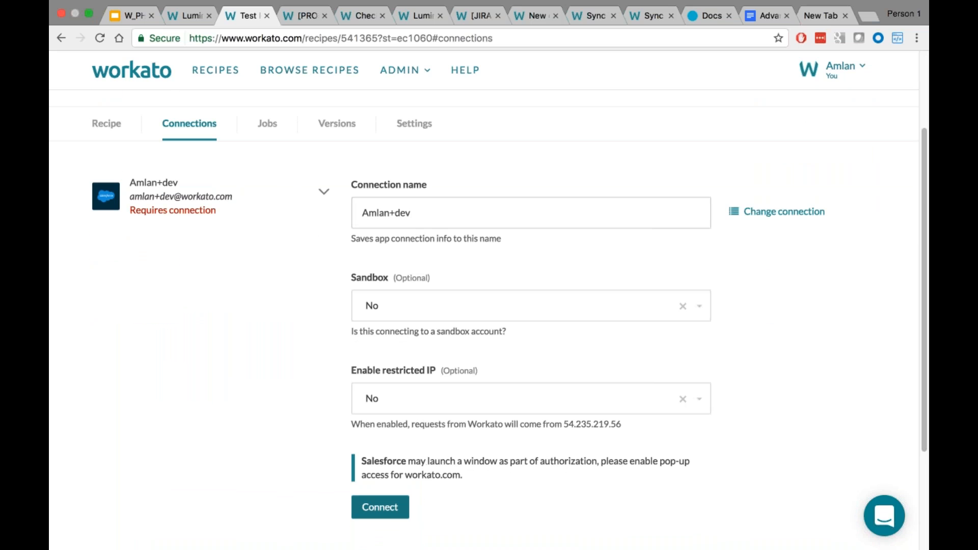
# Try to reconnect the Salesforce connection by logging in with the saved developer username, and close the authorization page.
pyautogui.click(387, 507)
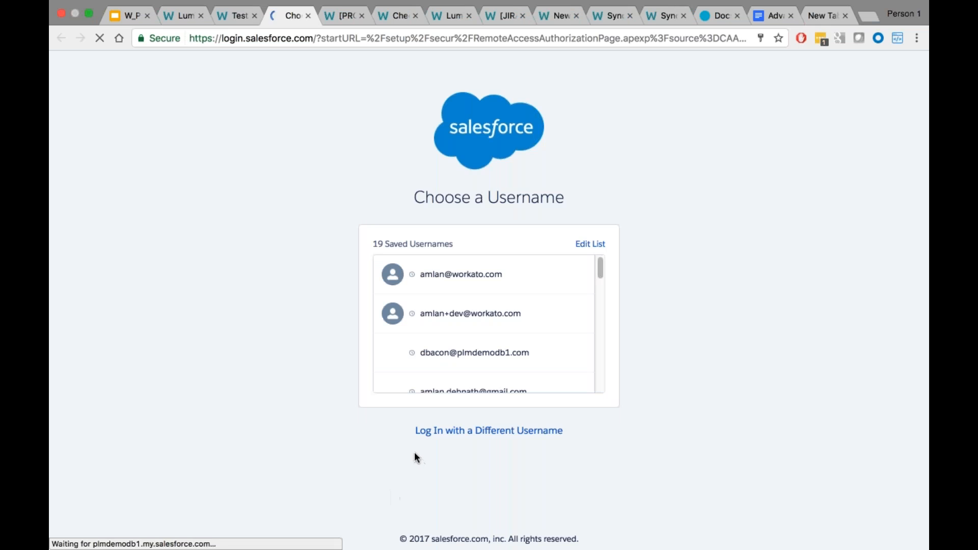
pyautogui.click(471, 314)
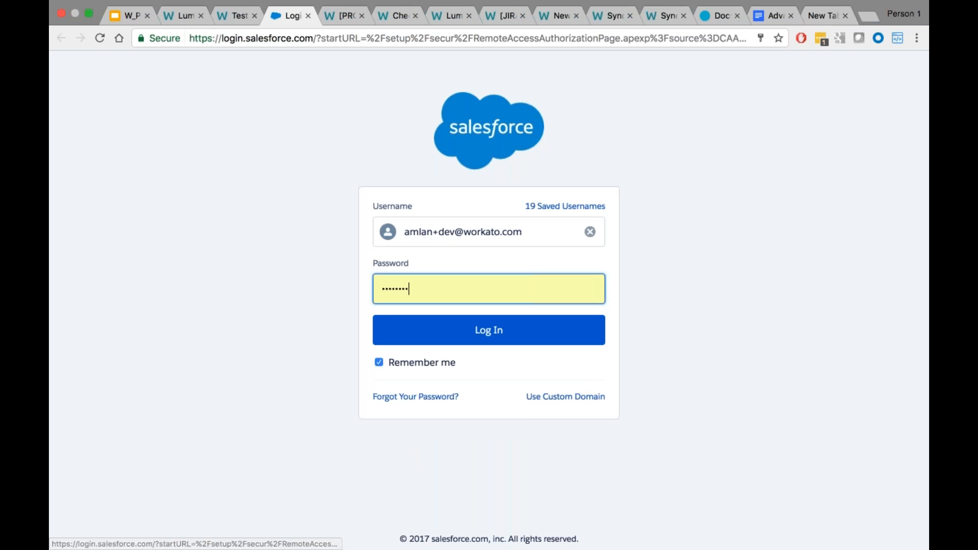
pyautogui.click(475, 335)
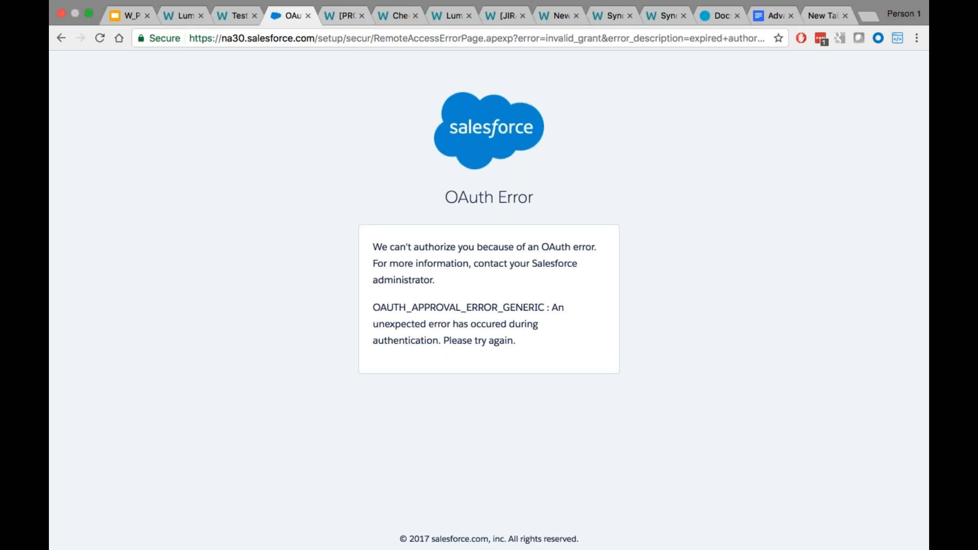
pyautogui.press('super+w')
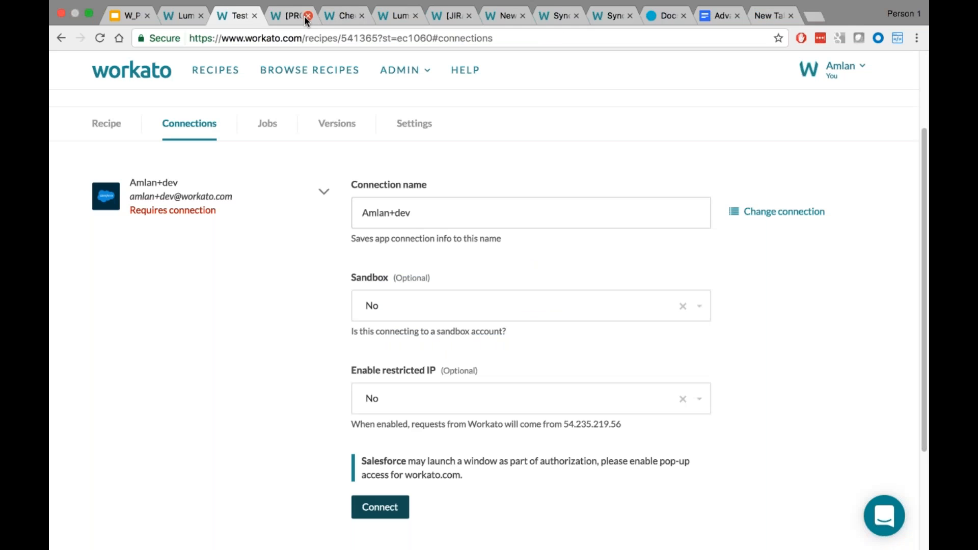
# Reload the recipe's connections page and reconnect Salesforce by authorizing the saved developer username.
pyautogui.click(100, 39)
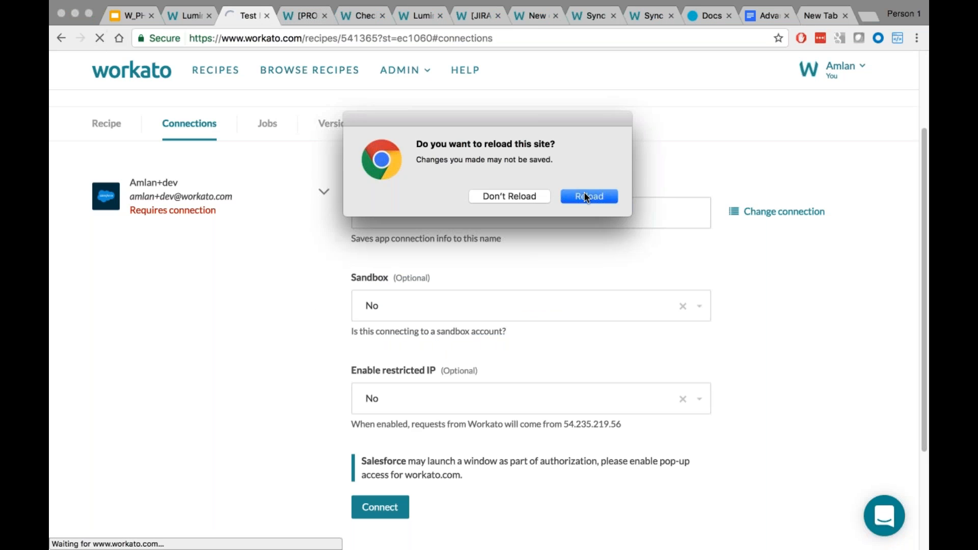
pyautogui.click(586, 197)
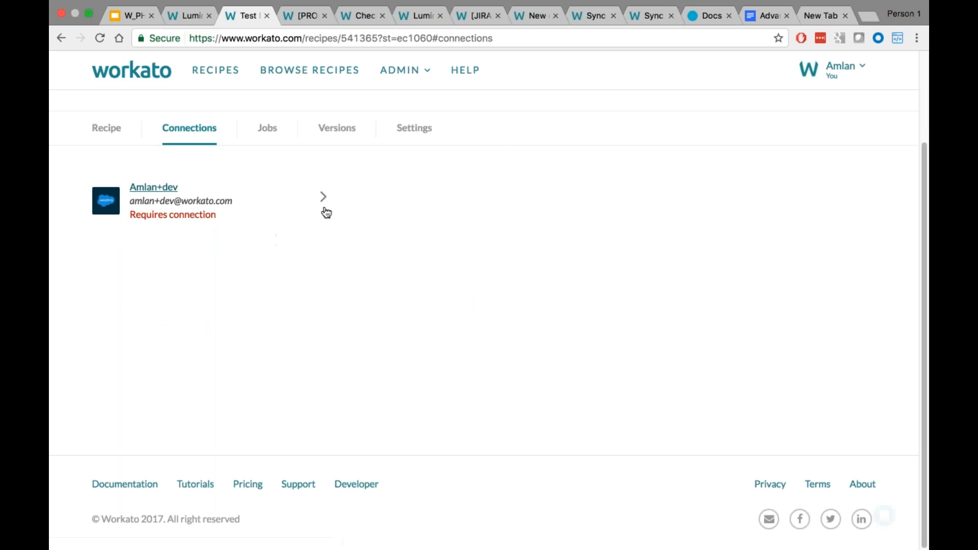
pyautogui.click(323, 201)
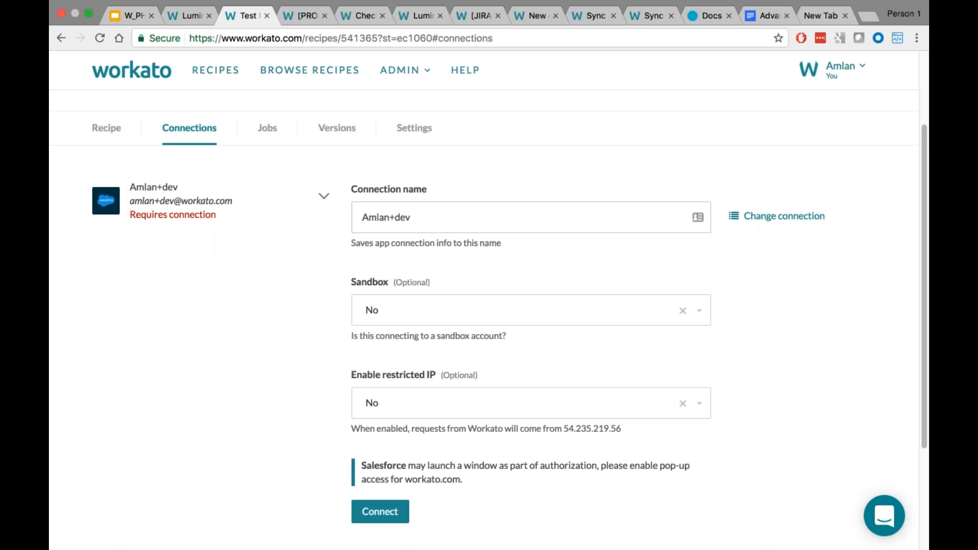
pyautogui.click(380, 512)
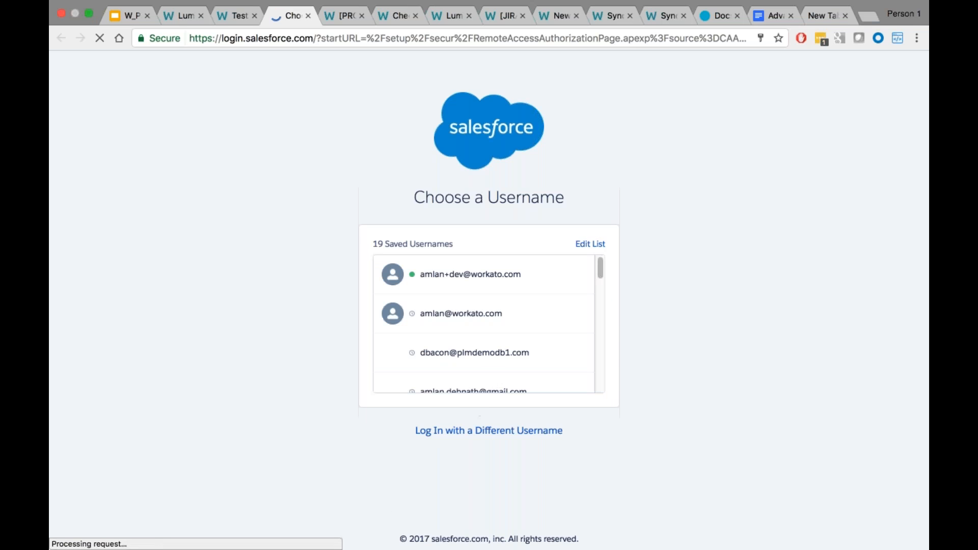
pyautogui.click(484, 277)
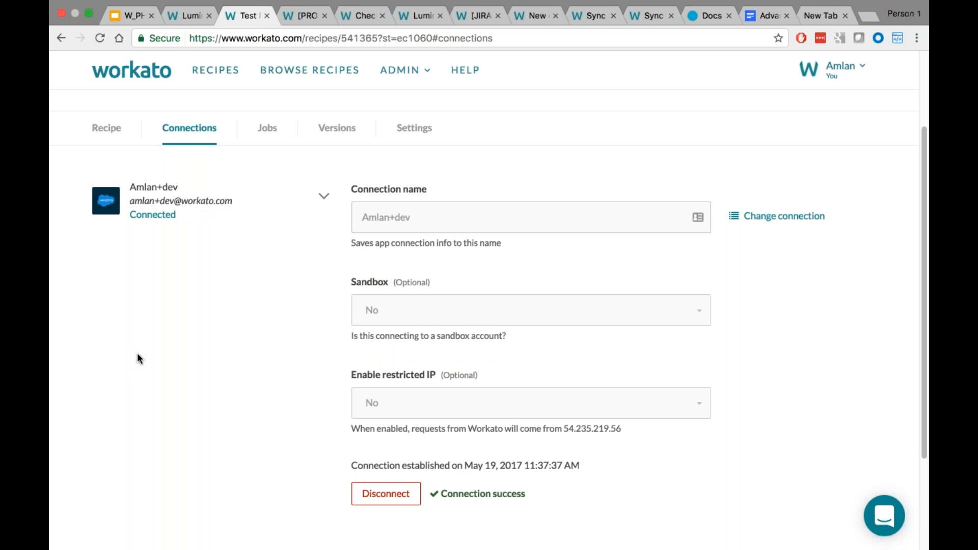
# Check the Since date in the recipe's New Account trigger and make a copy of the recipe.
pyautogui.scroll(3, 136, 351)
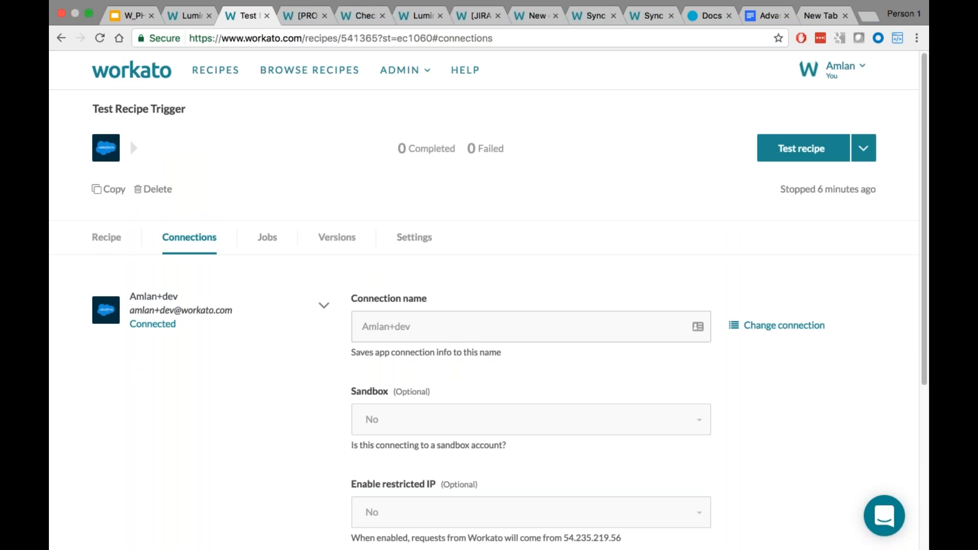
pyautogui.click(108, 238)
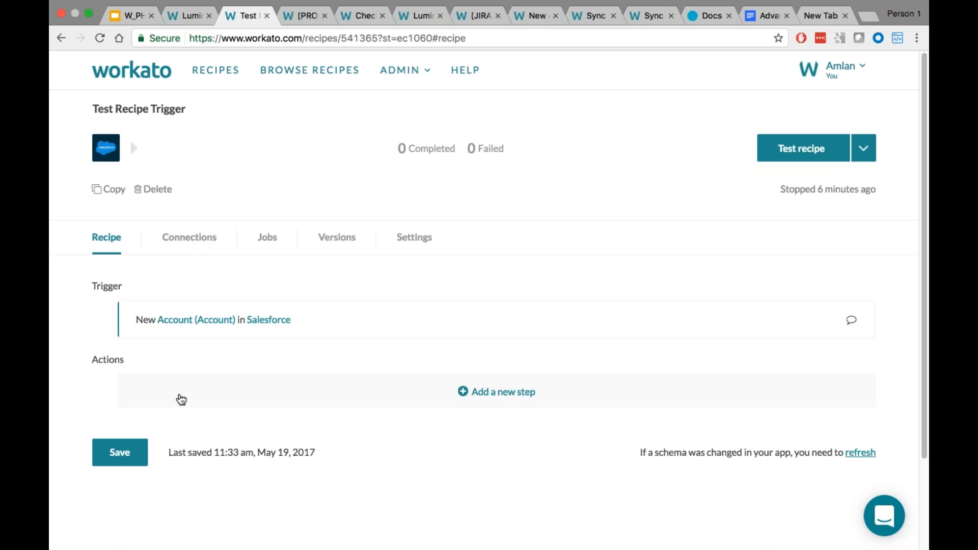
pyautogui.click(181, 329)
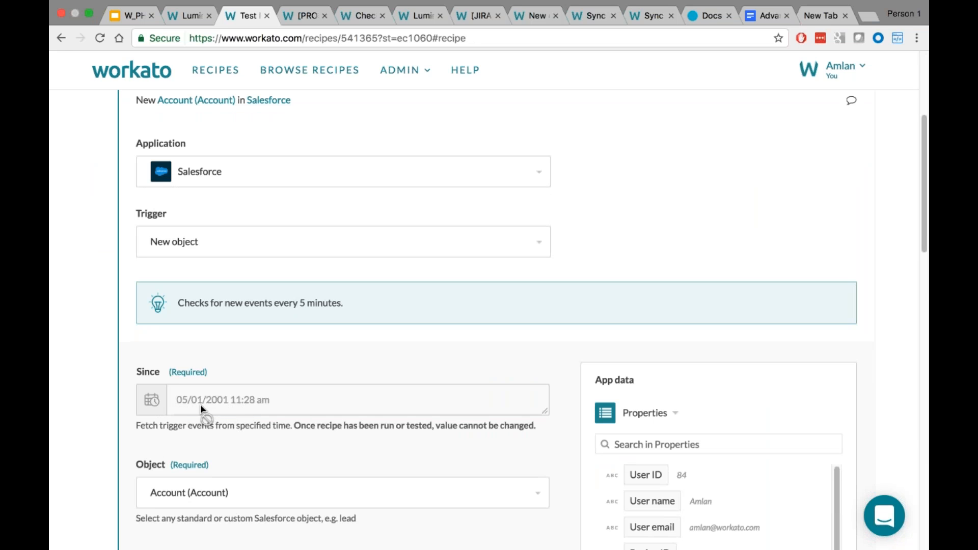
pyautogui.scroll(1, 241, 404)
pyautogui.scroll(5, 241, 403)
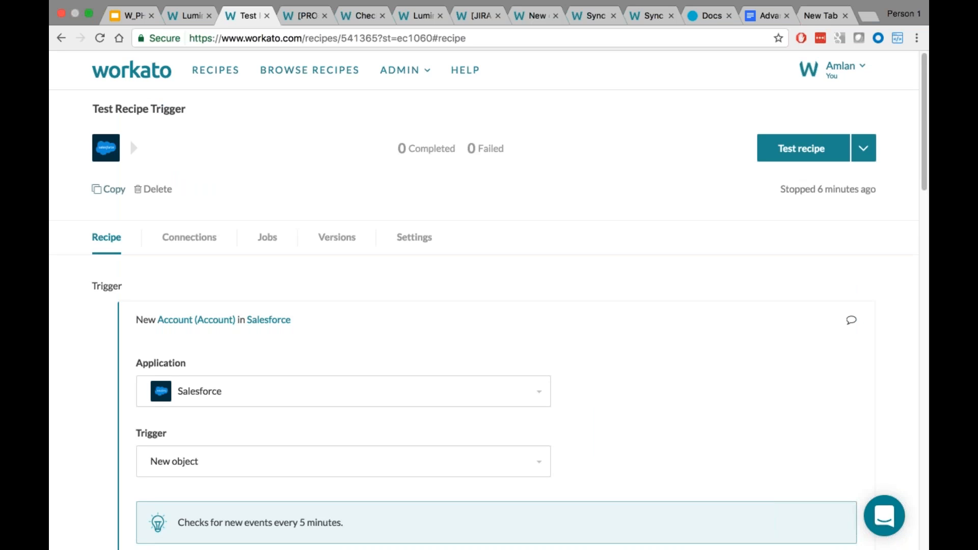
pyautogui.click(115, 191)
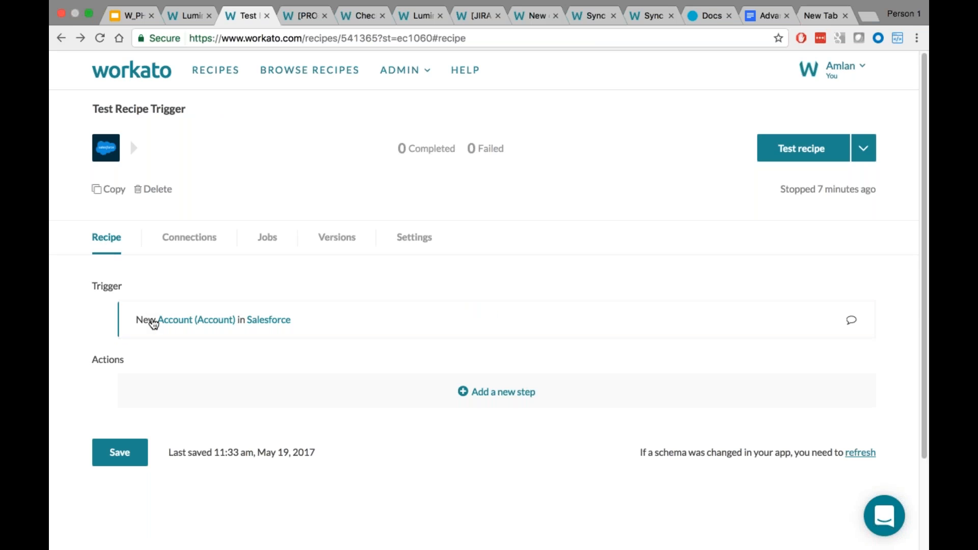
# Review the Since setting in the original recipe's trigger and return to Copy of Test Recipe Trigger.
pyautogui.click(153, 320)
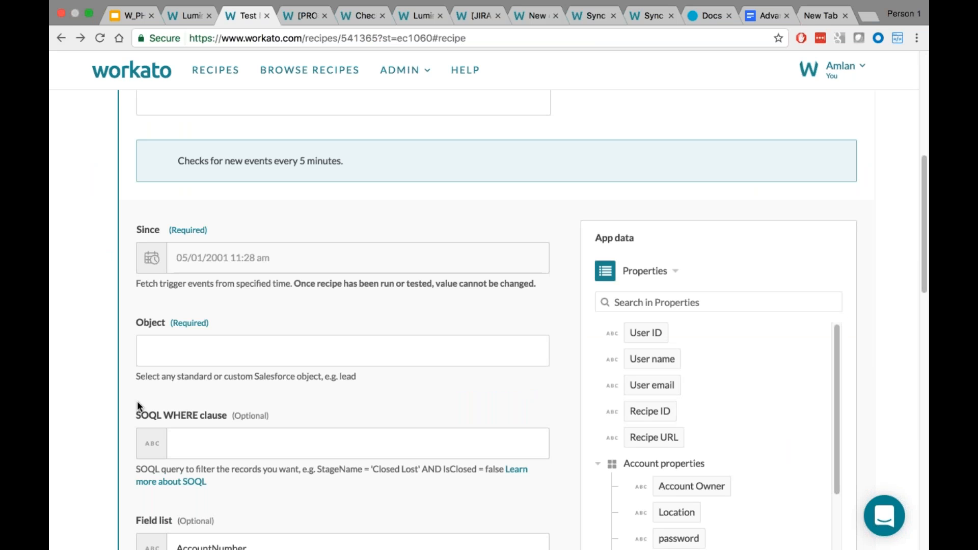
pyautogui.scroll(-3, 137, 409)
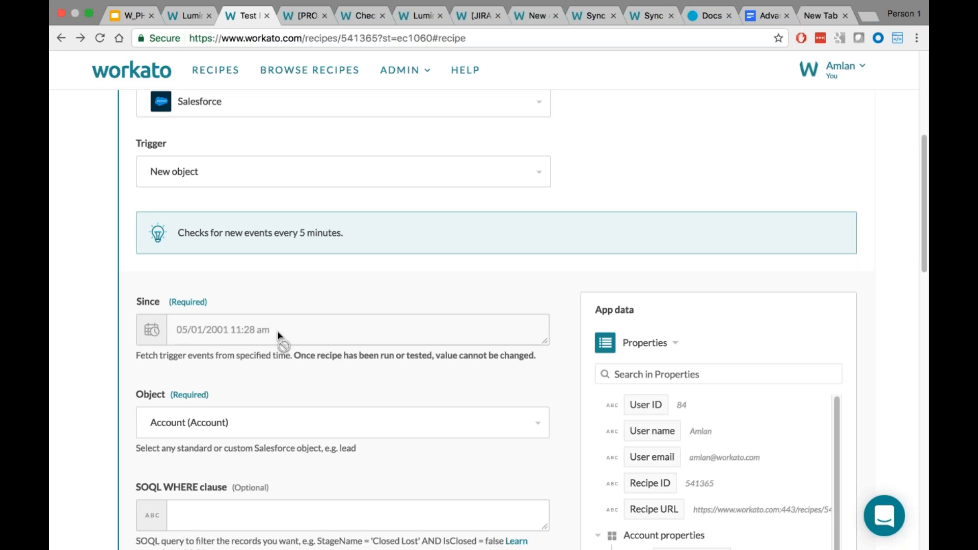
pyautogui.scroll(5, 231, 317)
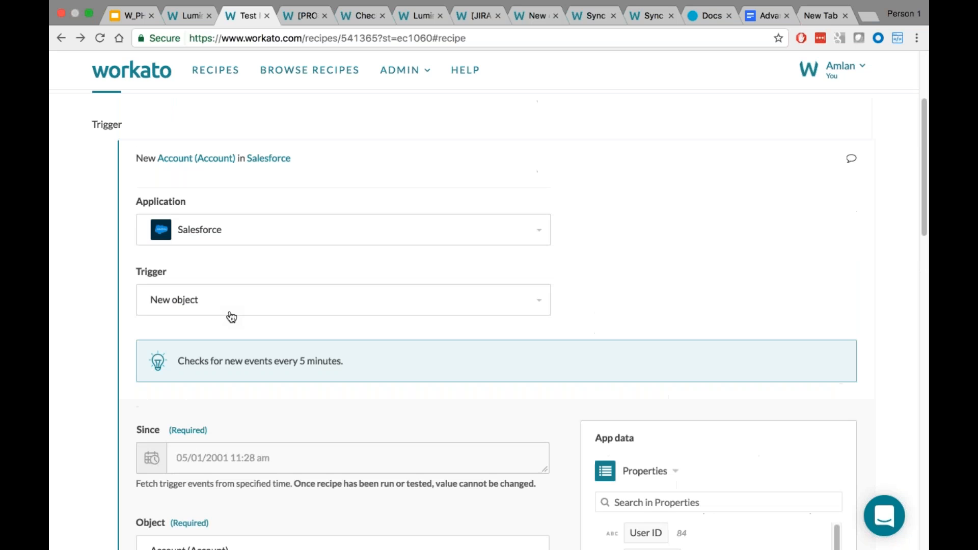
pyautogui.click(82, 38)
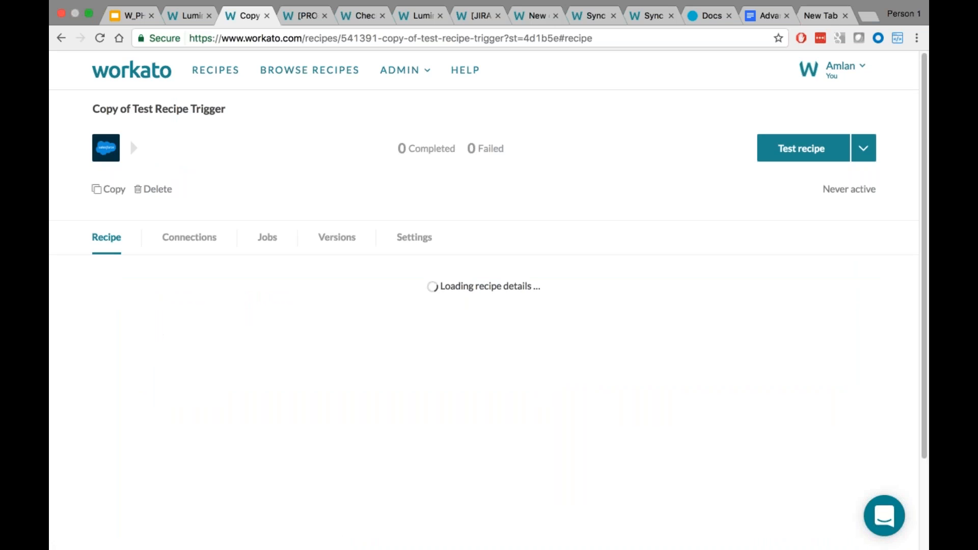
# Switch the copied recipe's Since setting to selection from a list and choose Beginning of time as the trigger start.
pyautogui.click(198, 321)
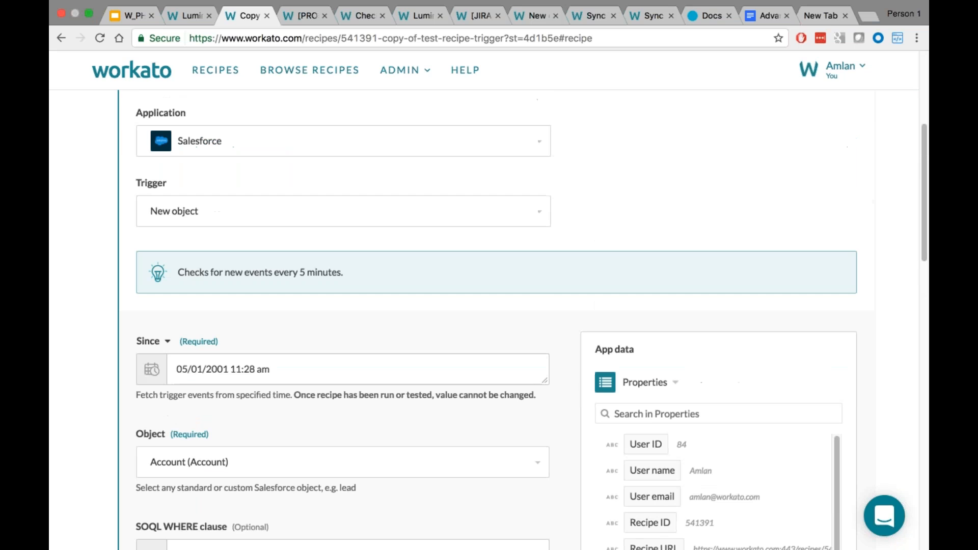
pyautogui.click(151, 370)
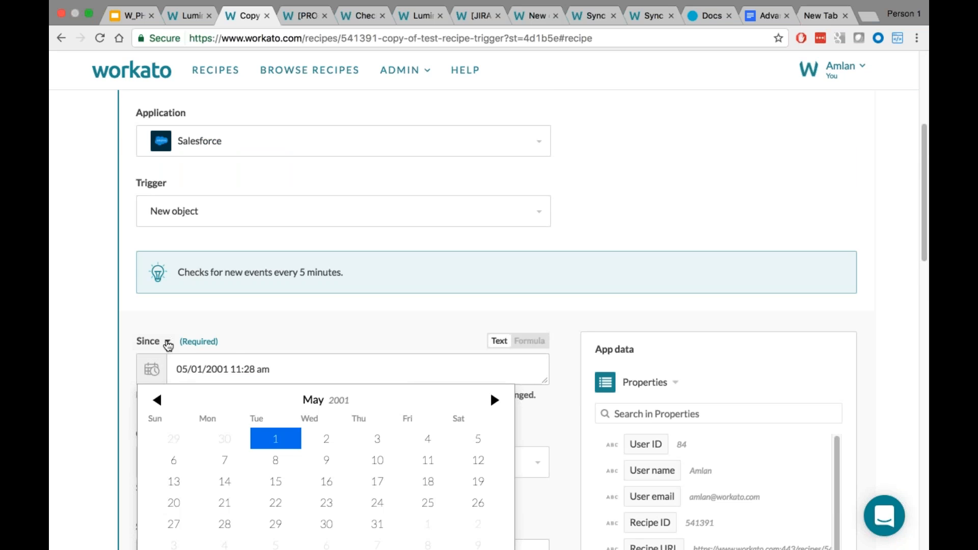
pyautogui.click(168, 341)
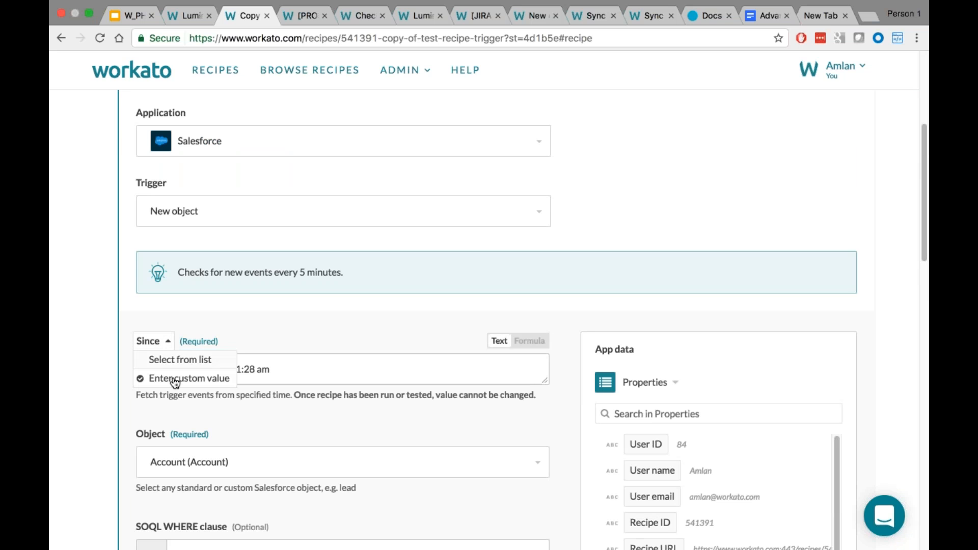
pyautogui.click(172, 363)
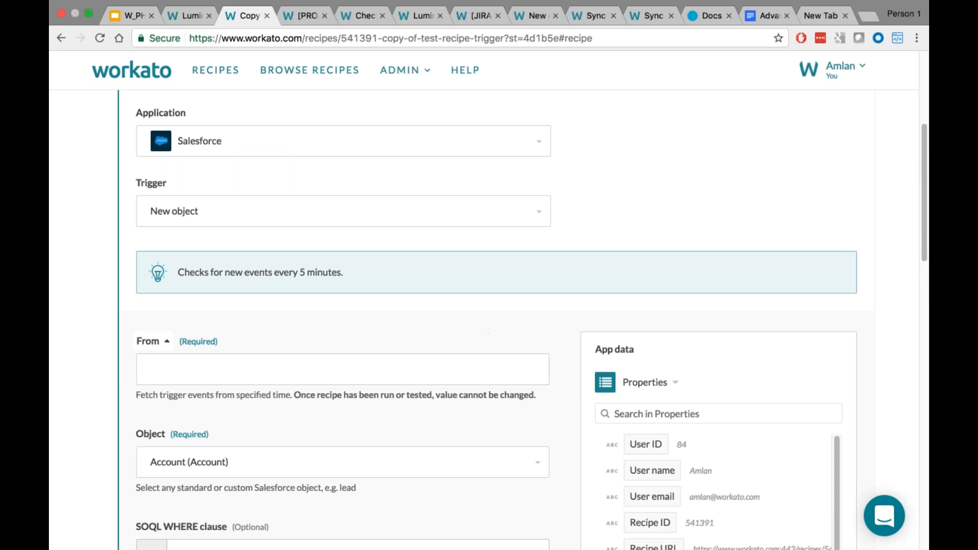
pyautogui.click(423, 380)
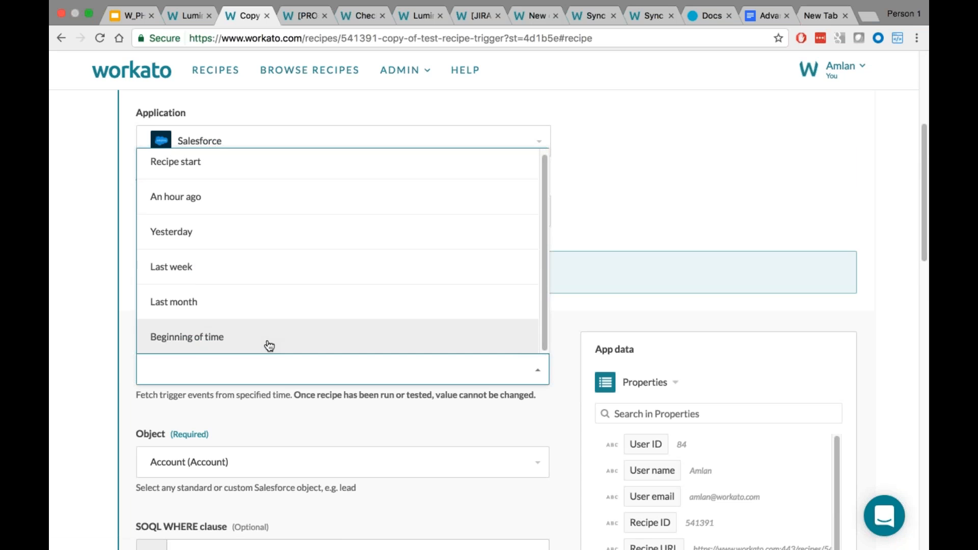
pyautogui.click(270, 346)
# Look over the copied trigger's field list and condition, and try to start the copied recipe.
pyautogui.scroll(-5, 123, 403)
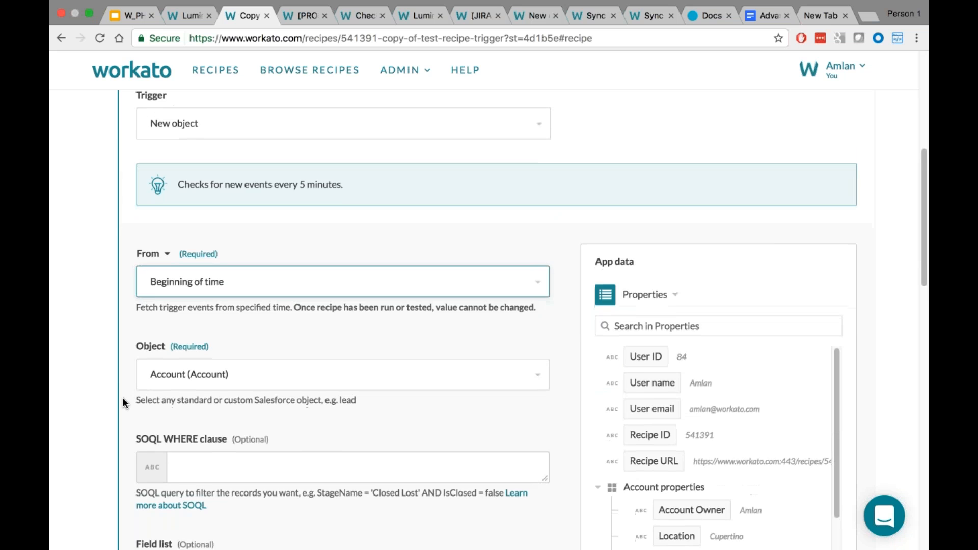
pyautogui.scroll(-4, 123, 400)
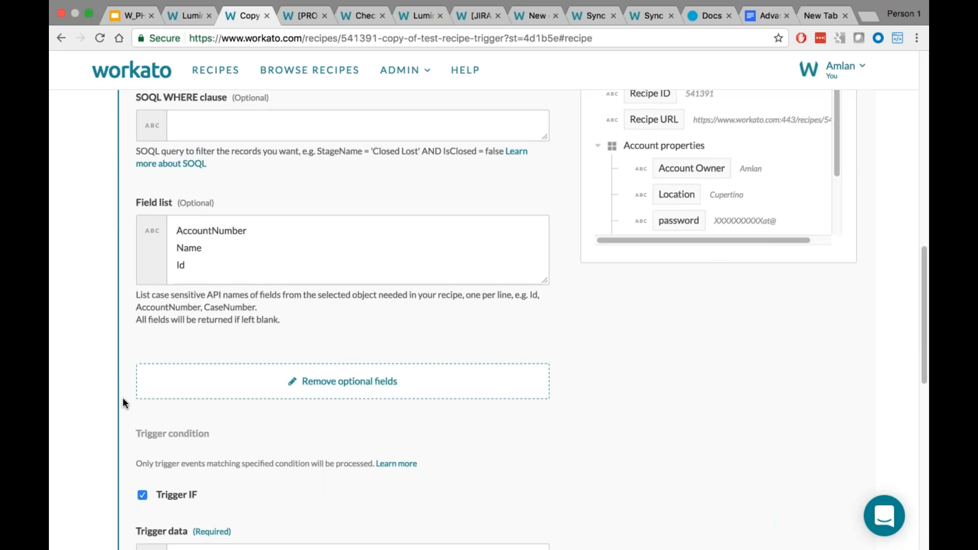
pyautogui.scroll(14, 125, 396)
pyautogui.click(864, 147)
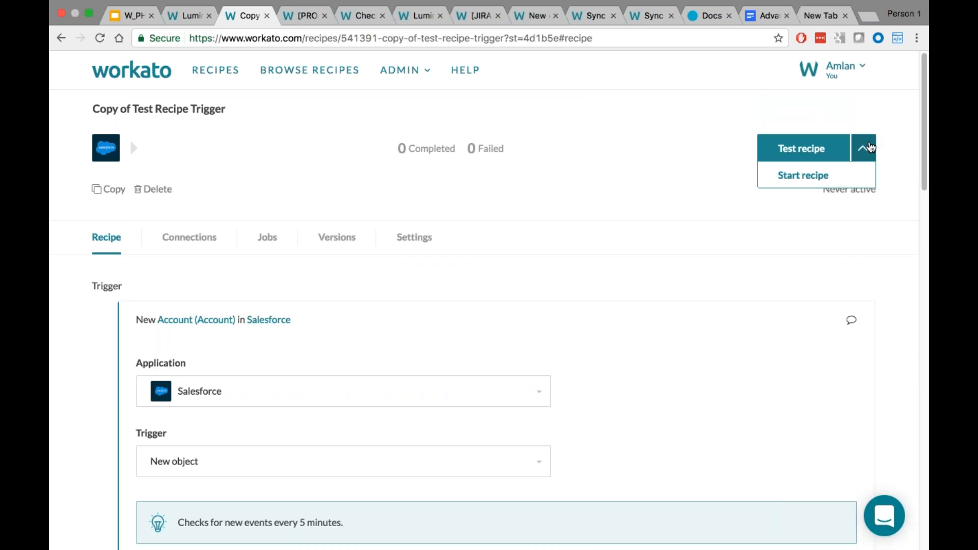
pyautogui.click(813, 175)
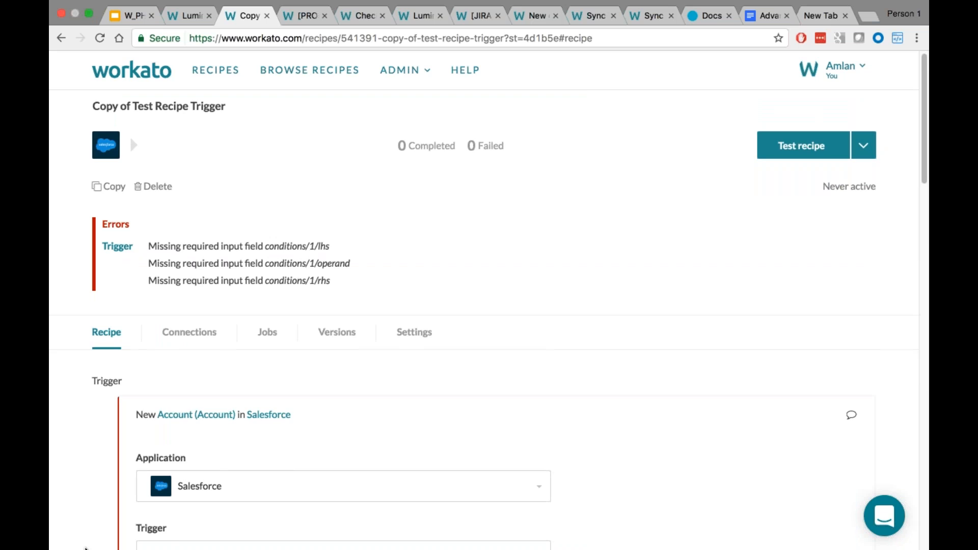
# Turn off the Trigger IF condition in the copied recipe's trigger and start the recipe.
pyautogui.scroll(-7, 85, 548)
pyautogui.scroll(-10, 83, 547)
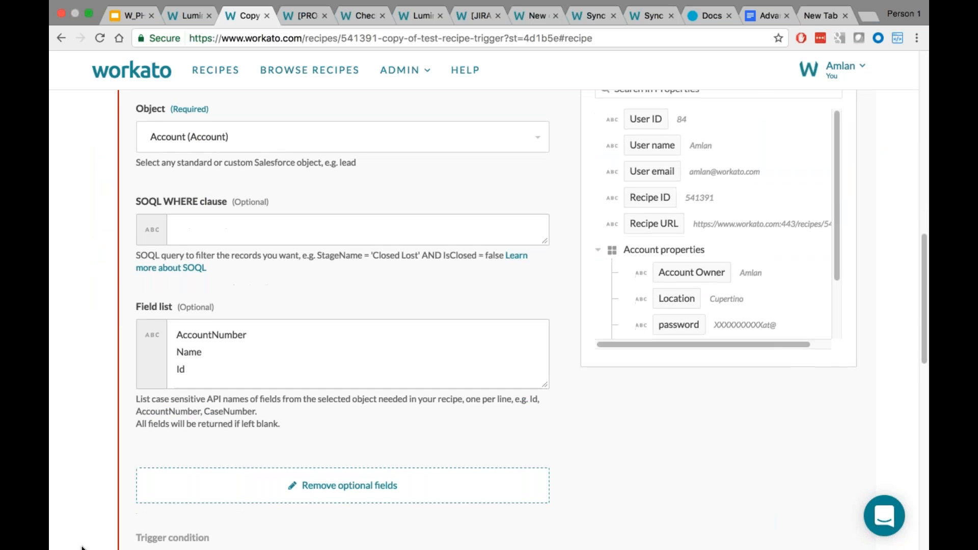
pyautogui.click(143, 418)
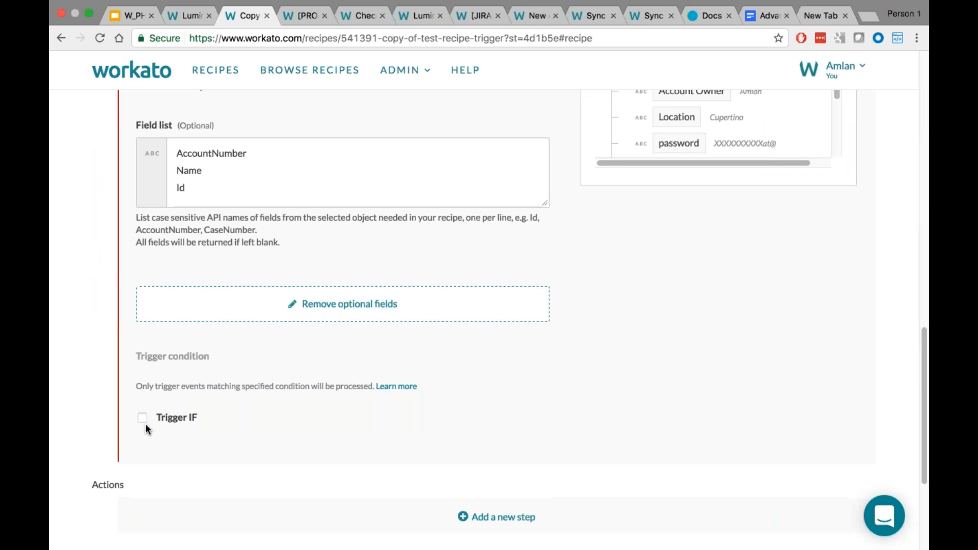
pyautogui.scroll(15, 489, 306)
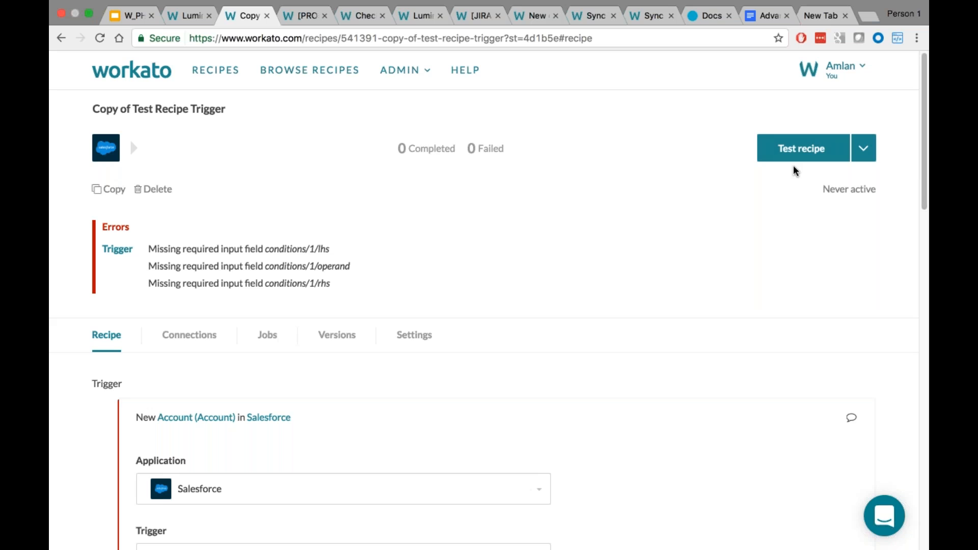
pyautogui.click(869, 151)
pyautogui.click(797, 176)
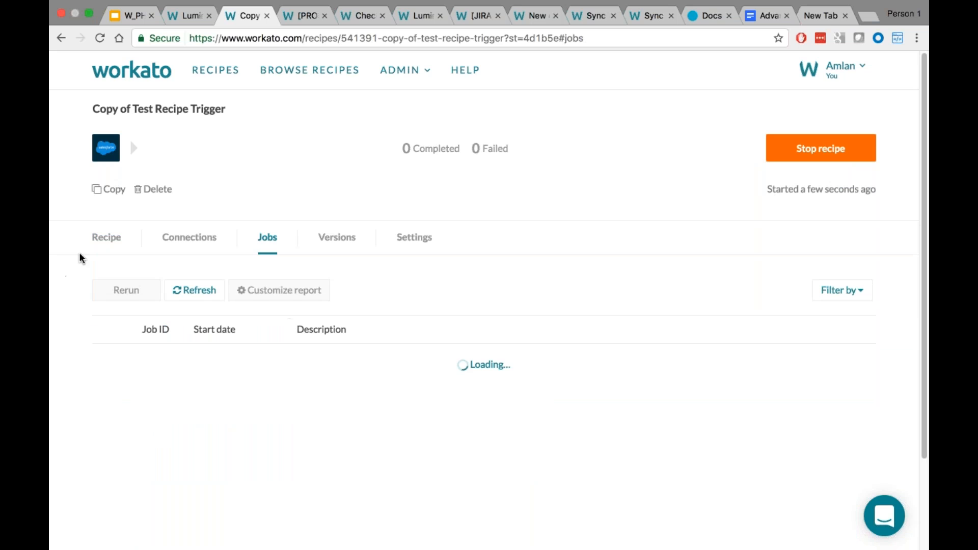
# Review the running recipe's trigger settings, glance through the Advanced Triggers document's later sections, and return to the copied recipe.
pyautogui.click(107, 245)
pyautogui.scroll(-8, 131, 435)
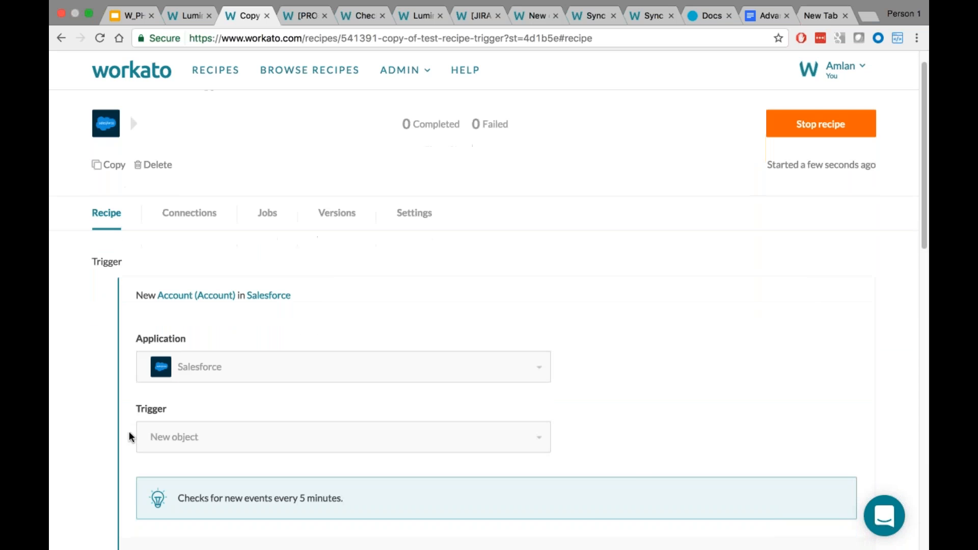
pyautogui.scroll(-5, 129, 429)
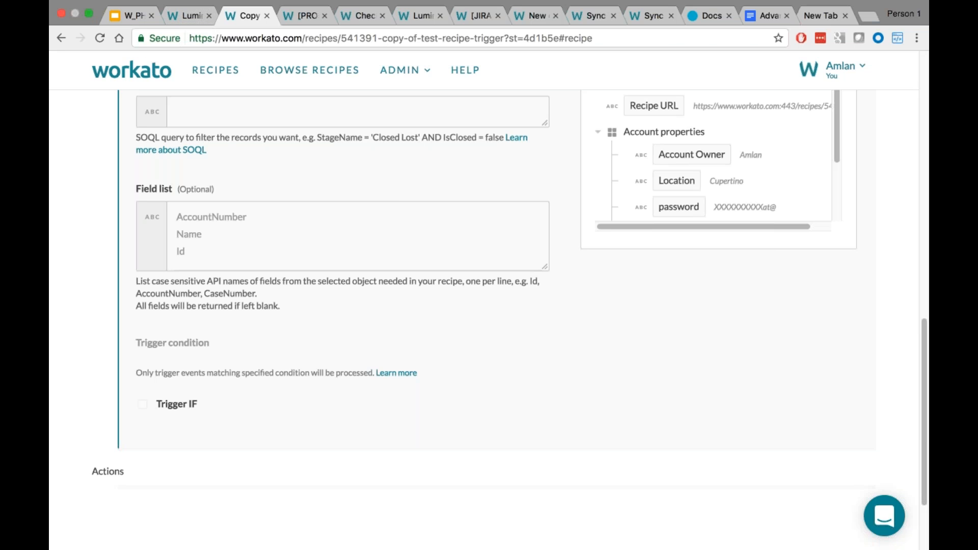
pyautogui.click(763, 14)
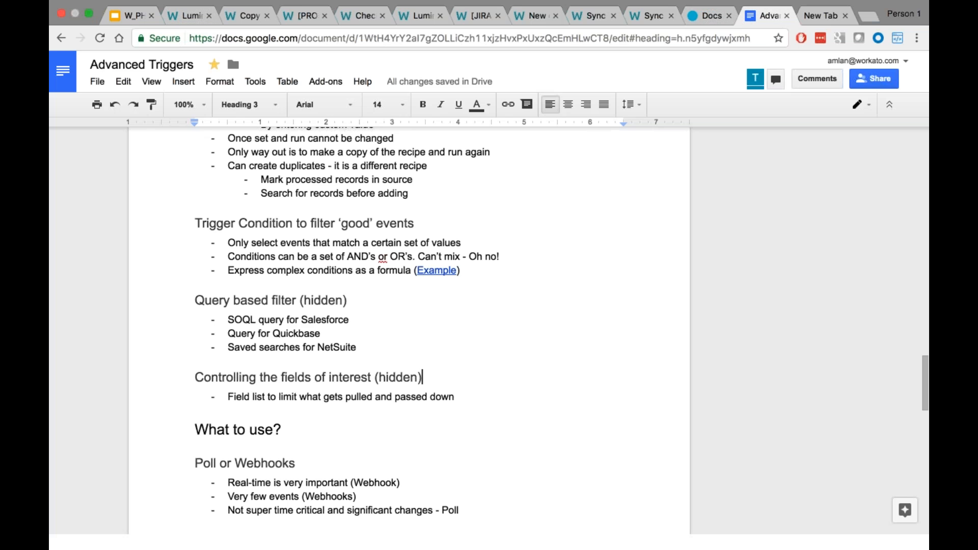
pyautogui.scroll(-15, 396, 350)
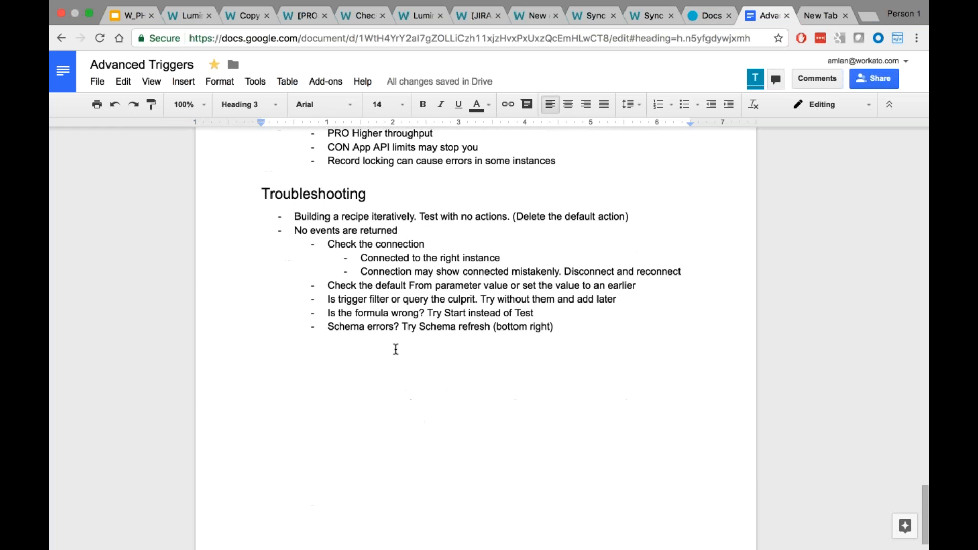
pyautogui.scroll(4, 334, 168)
pyautogui.press('super+3')
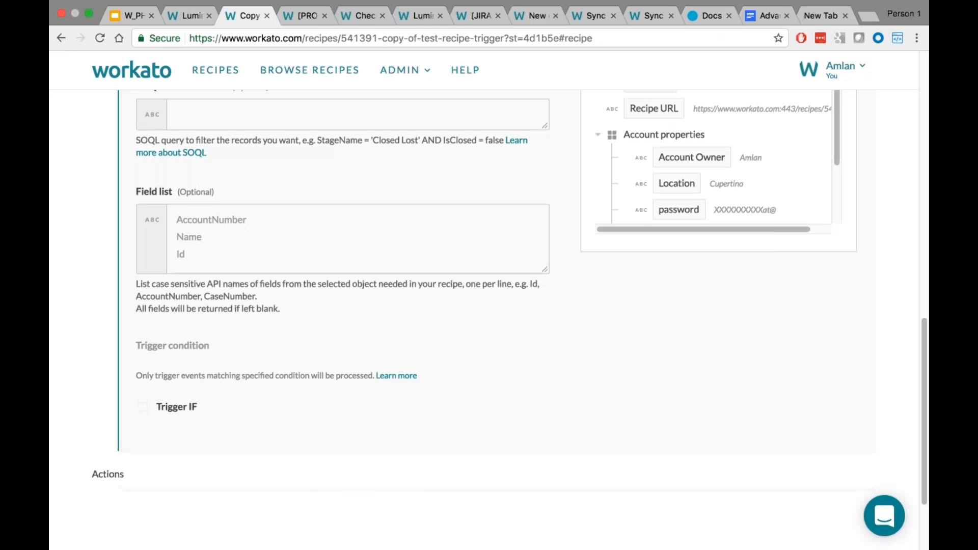
# Stop the running copied recipe so its trigger can be edited.
pyautogui.scroll(2, 282, 75)
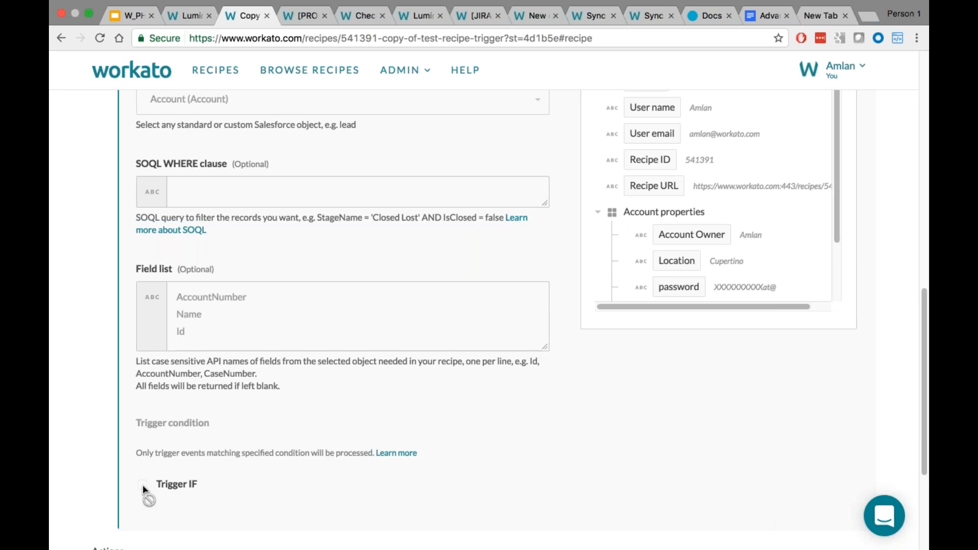
pyautogui.scroll(1, 536, 280)
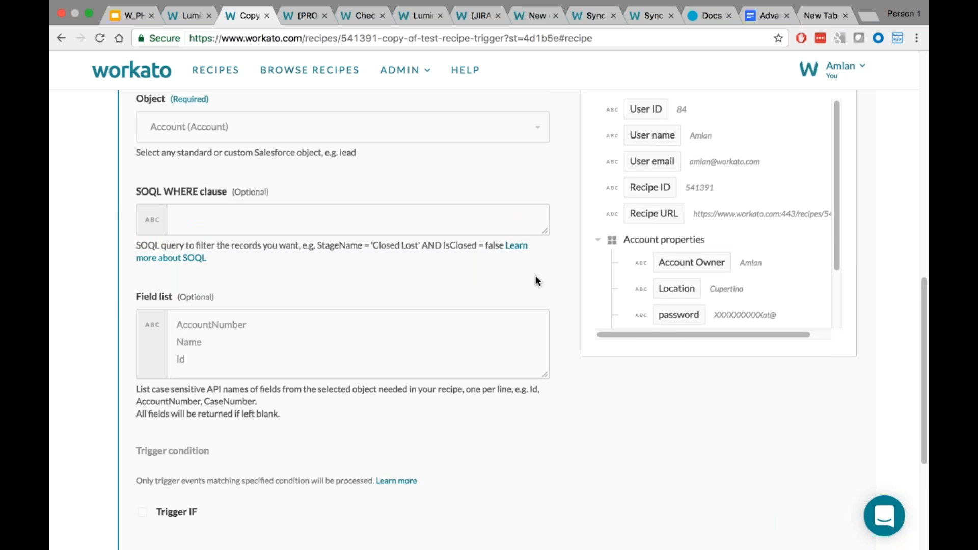
pyautogui.scroll(10, 536, 280)
pyautogui.click(820, 148)
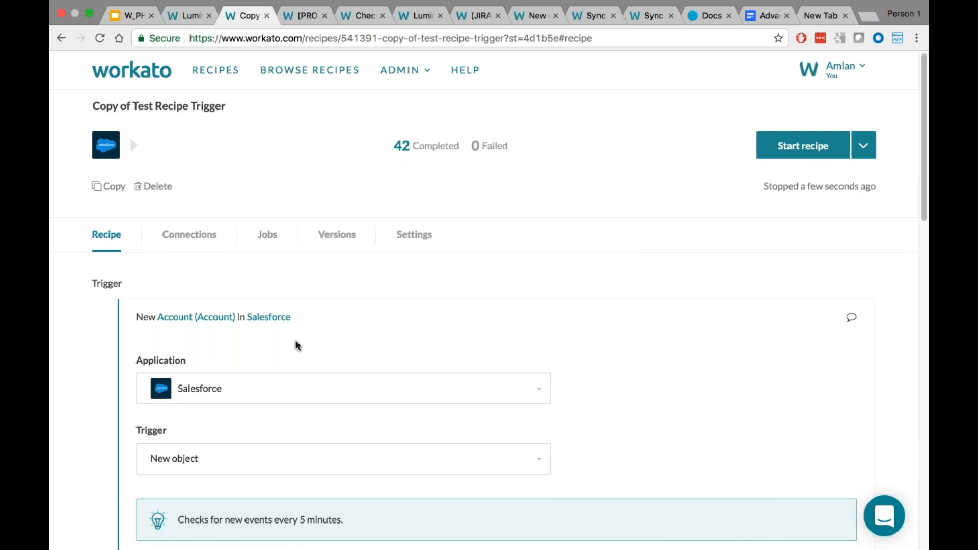
# Turn on Trigger IF in the copied recipe's trigger and set its condition to Account ID is present.
pyautogui.scroll(-15, 298, 346)
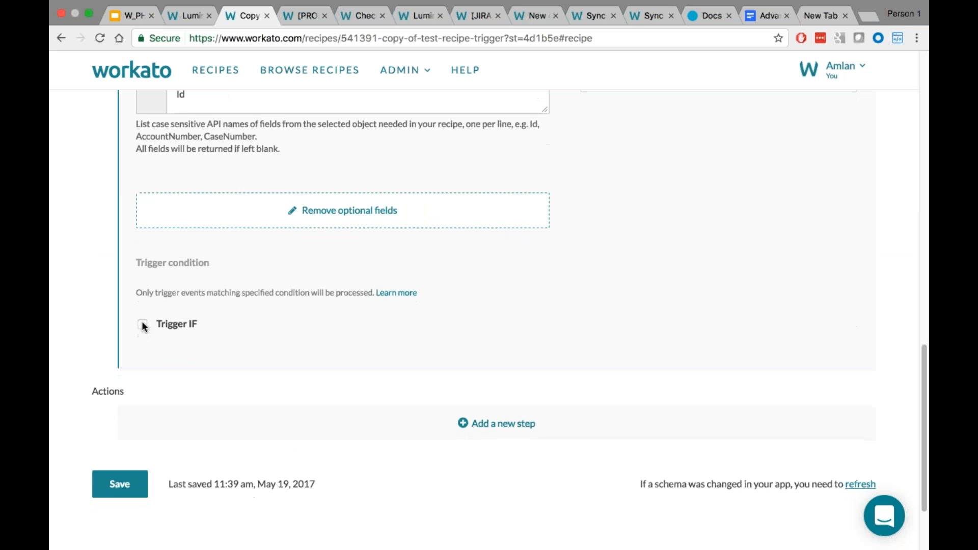
pyautogui.click(142, 324)
pyautogui.scroll(-1, 158, 367)
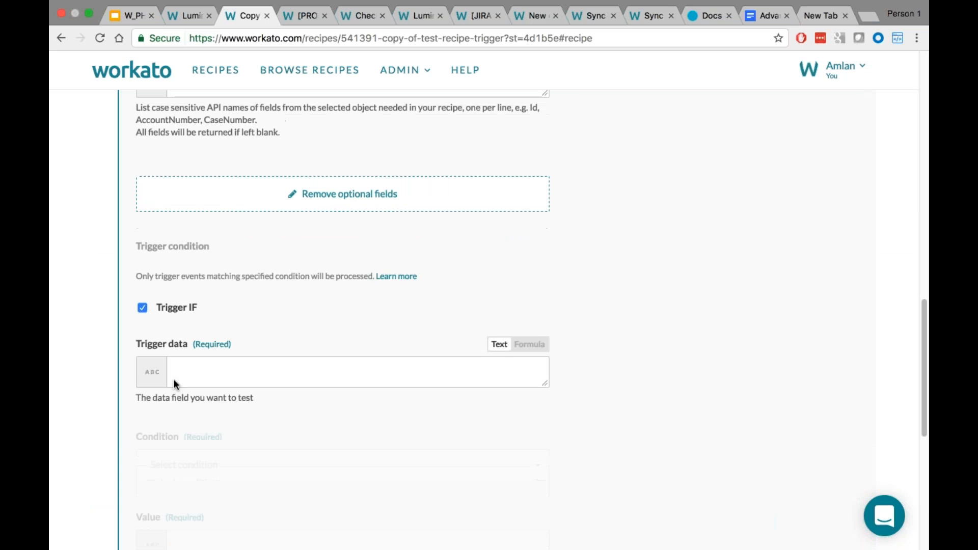
pyautogui.click(191, 368)
pyautogui.scroll(-3, 207, 409)
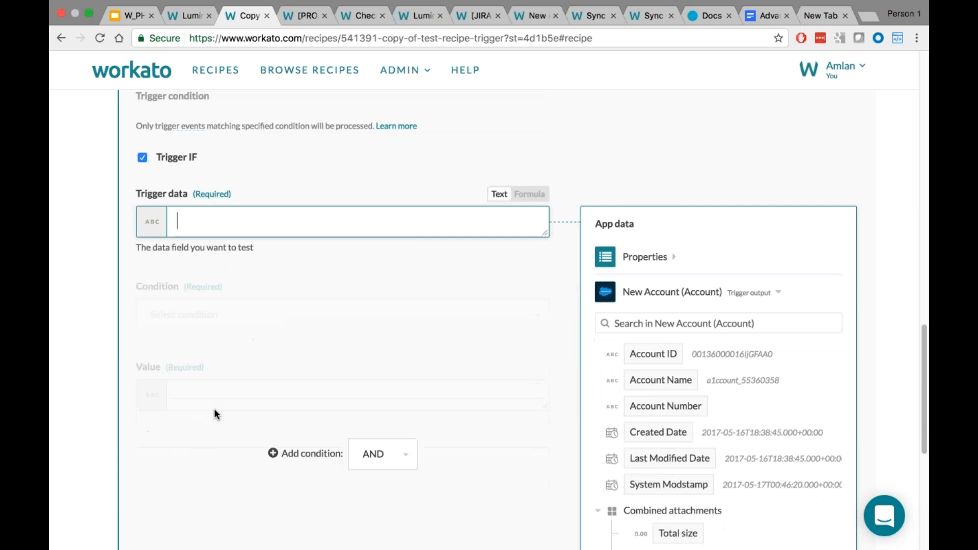
pyautogui.click(653, 354)
pyautogui.click(259, 317)
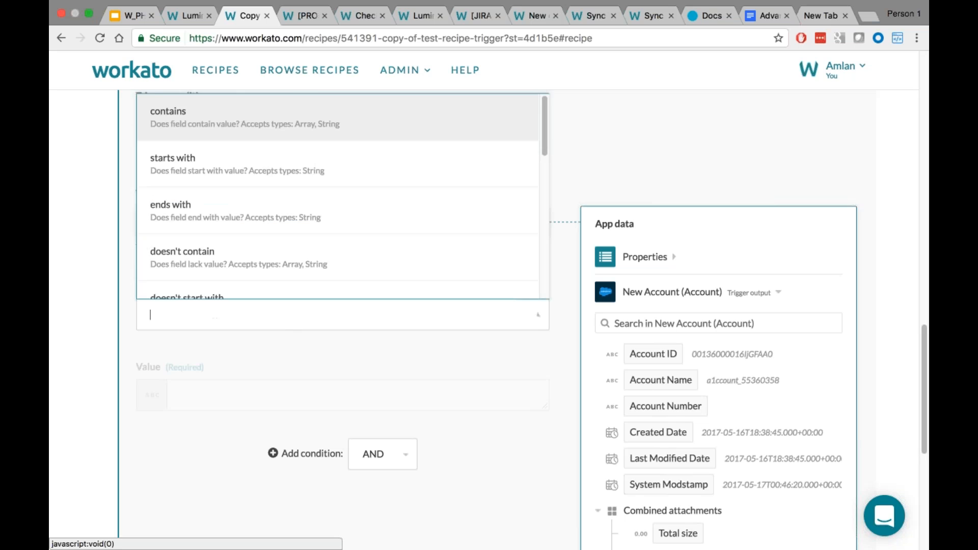
pyautogui.write('pres')
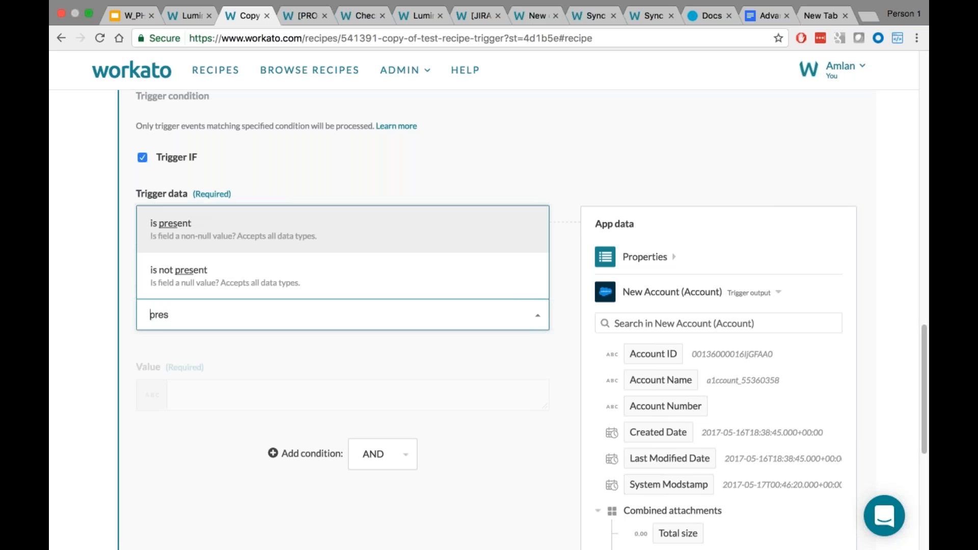
pyautogui.click(200, 225)
# Add an AND condition to the trigger that requires Account Name is present, and check the combined conditions.
pyautogui.click(313, 377)
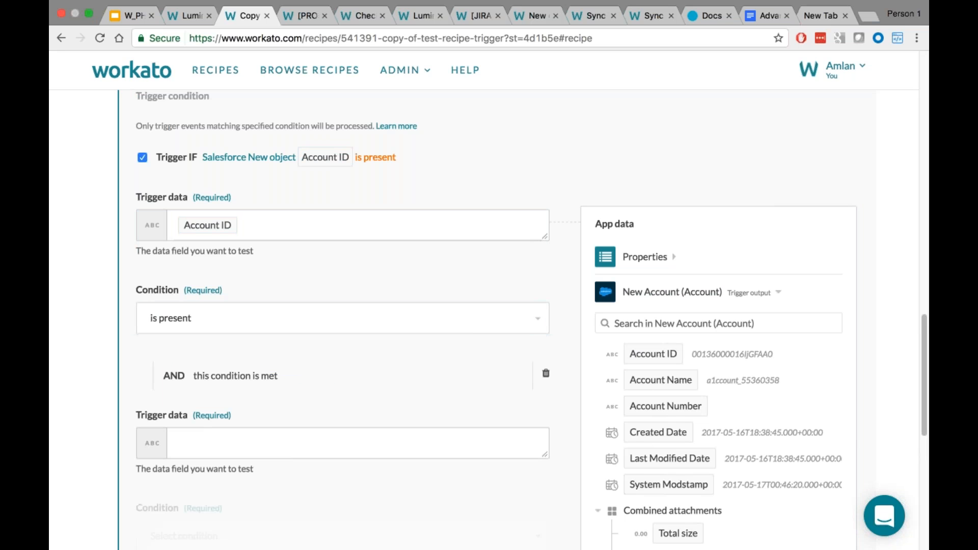
pyautogui.click(661, 381)
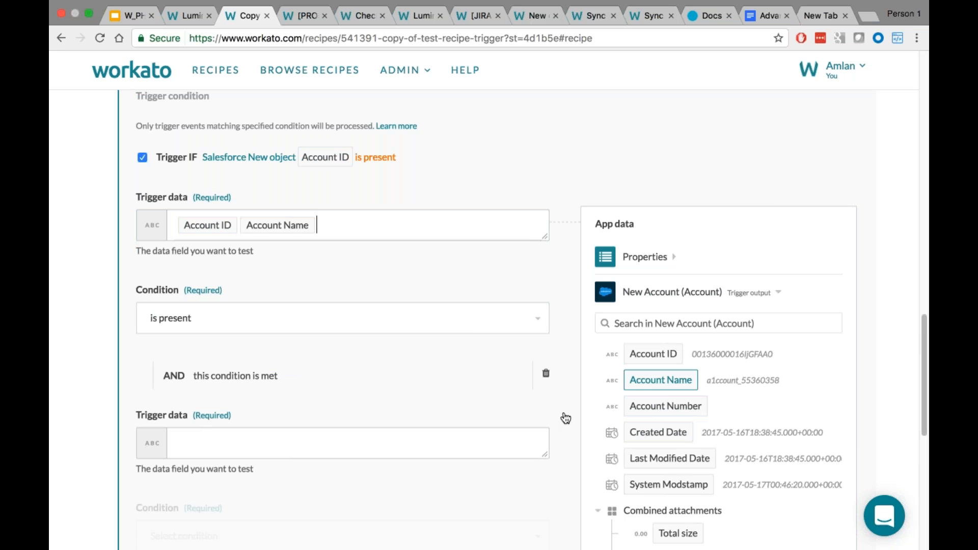
pyautogui.press('BackSpace')
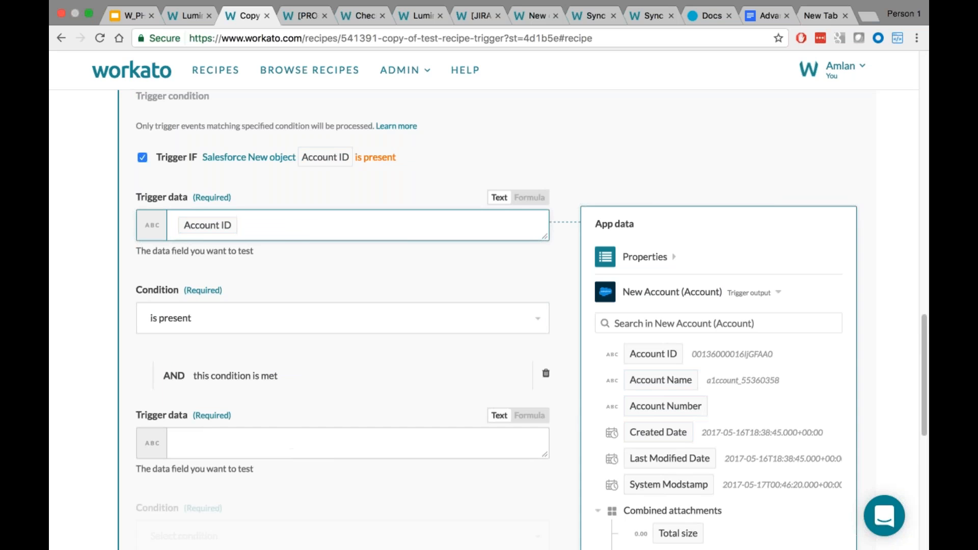
pyautogui.click(292, 444)
pyautogui.scroll(-3, 292, 445)
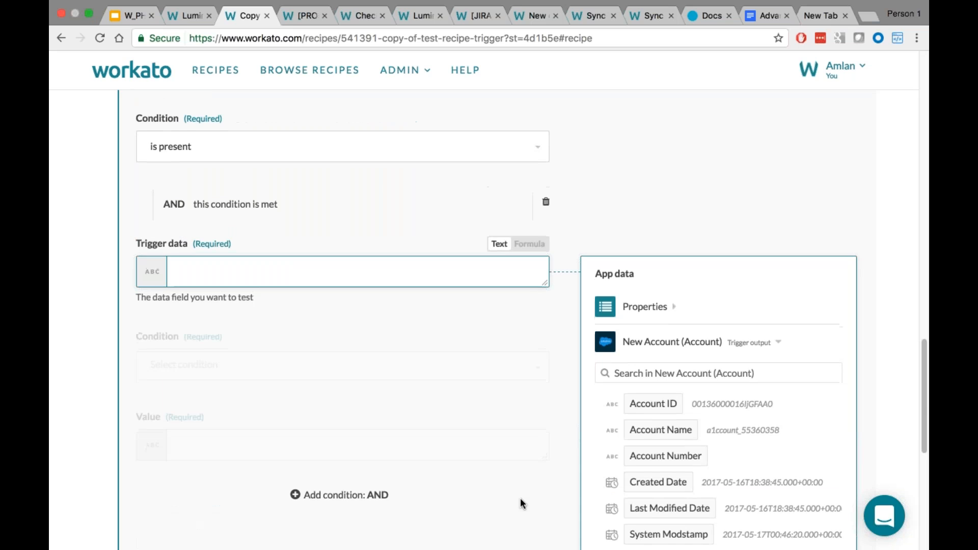
pyautogui.click(637, 423)
pyautogui.click(343, 360)
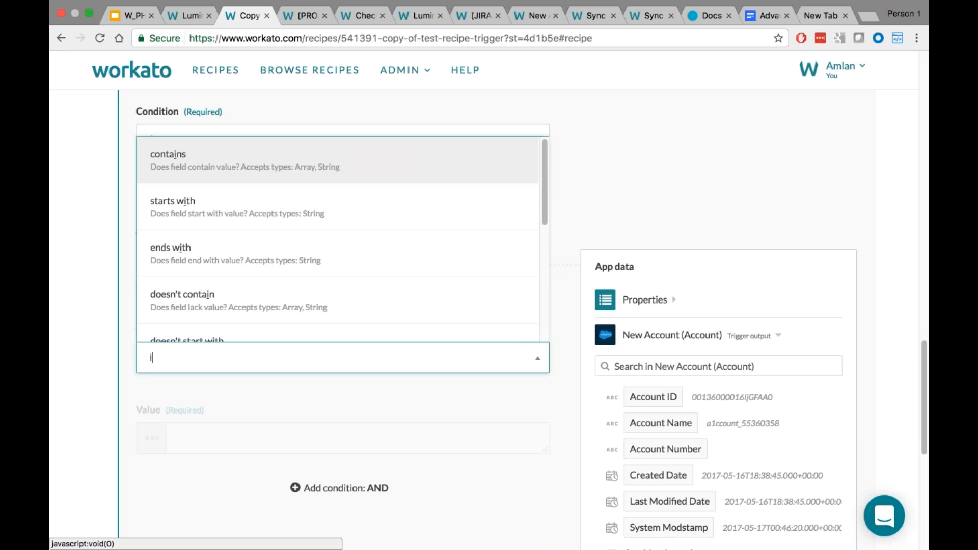
pyautogui.write('is')
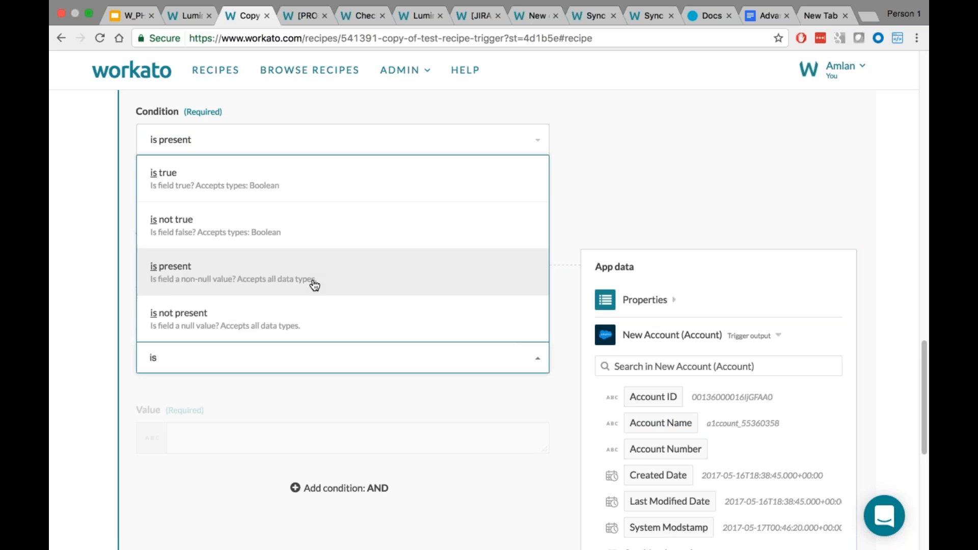
pyautogui.click(314, 284)
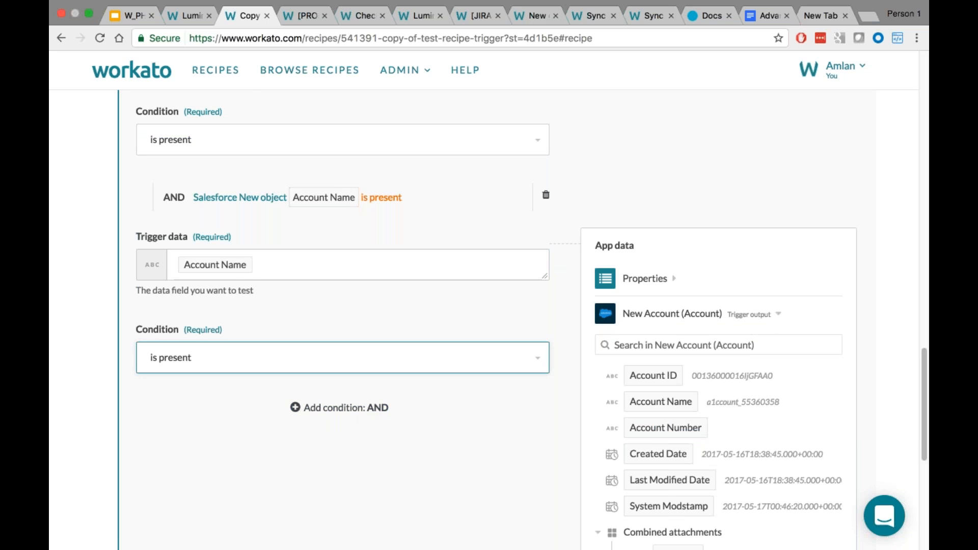
pyautogui.scroll(1, 319, 427)
pyautogui.scroll(4, 319, 426)
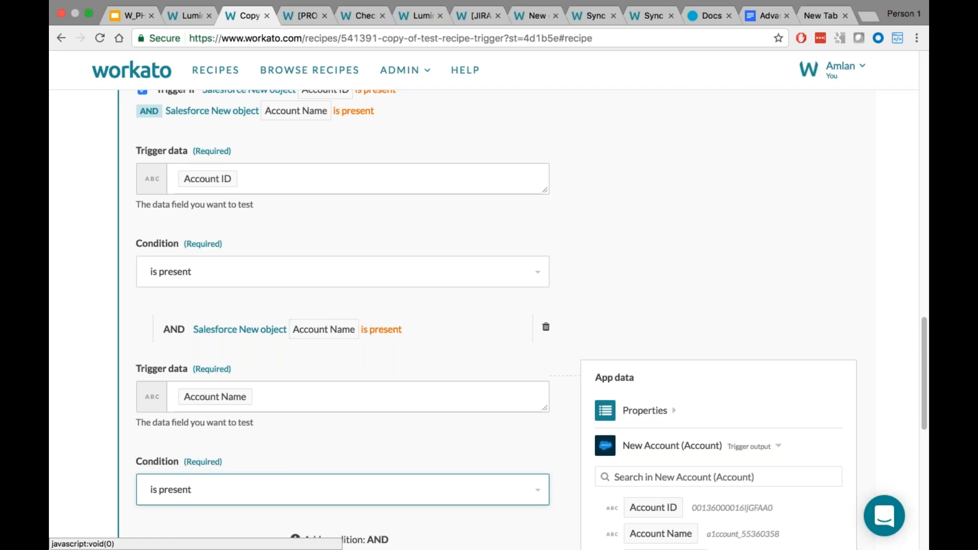
pyautogui.scroll(-3, 227, 436)
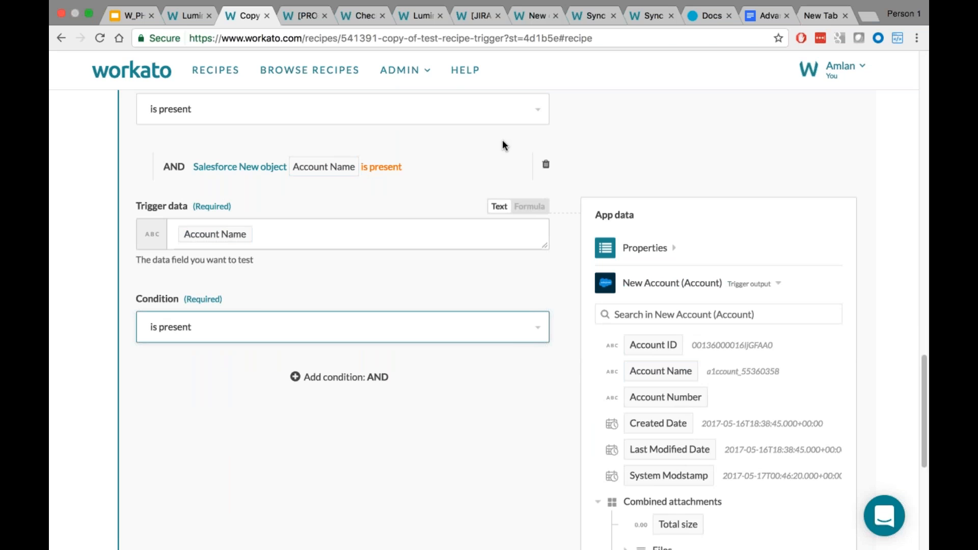
# Open the Example article linked beside the complex-conditions formula note in the Advanced Triggers document.
pyautogui.click(758, 20)
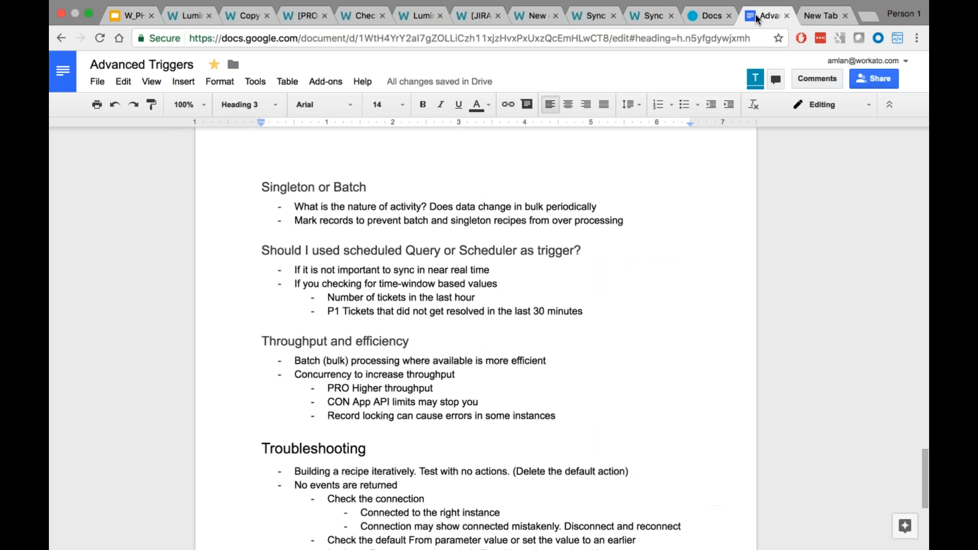
pyautogui.scroll(15, 345, 377)
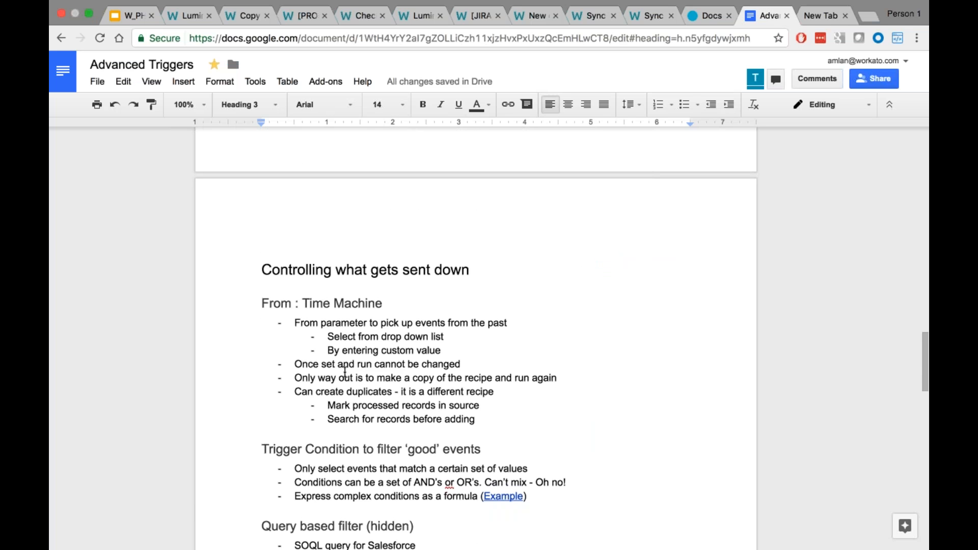
pyautogui.click(505, 496)
pyautogui.click(517, 516)
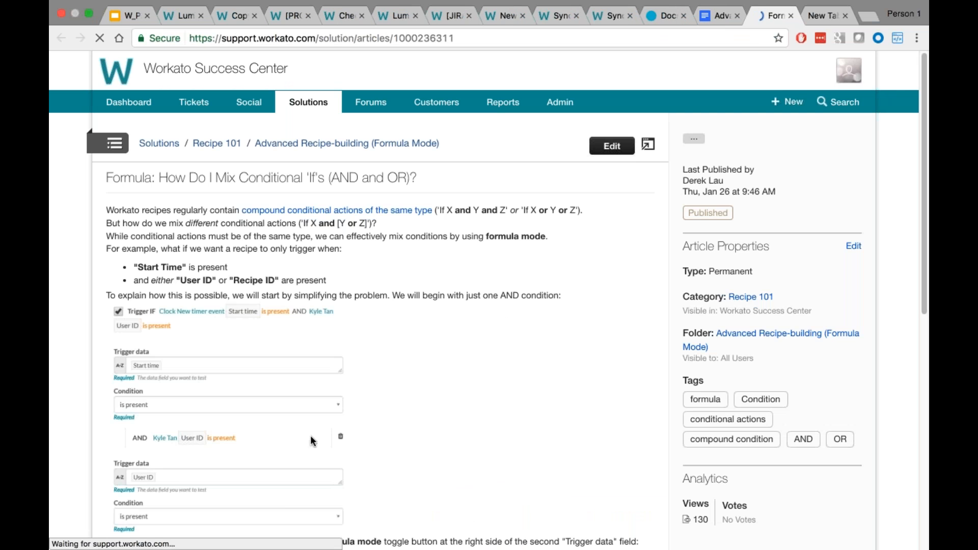
# Read how the article mixes AND and OR conditions using formula mode and the .present? method.
pyautogui.scroll(-5, 136, 224)
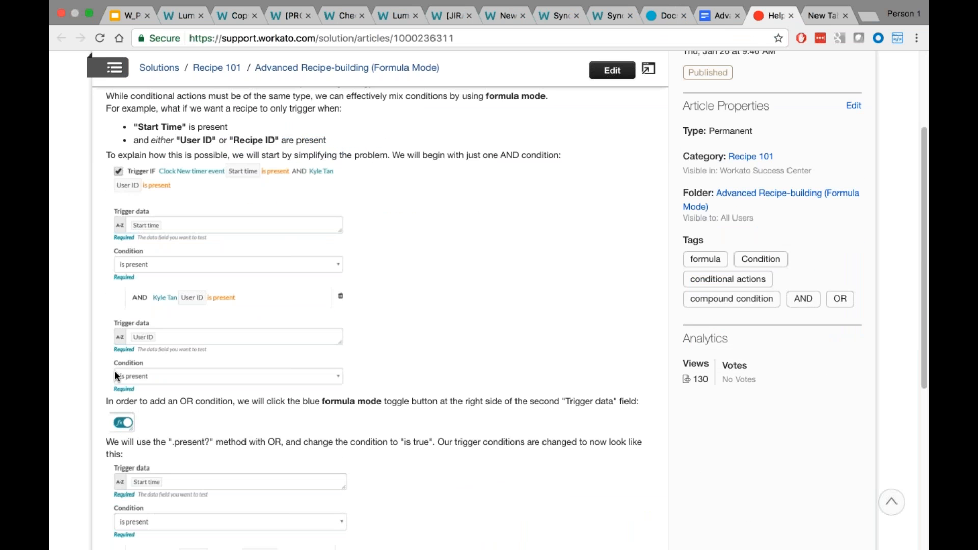
pyautogui.scroll(-1, 139, 350)
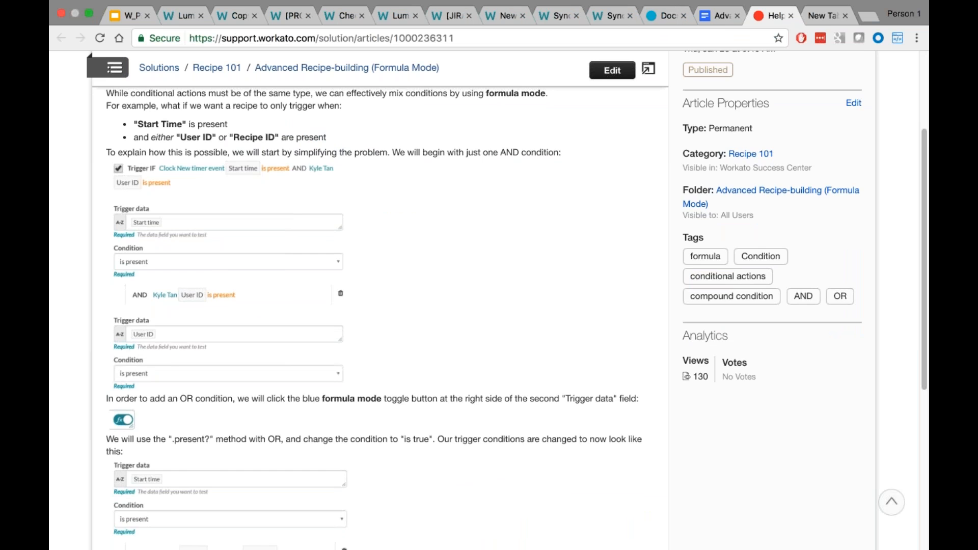
pyautogui.scroll(-6, 133, 450)
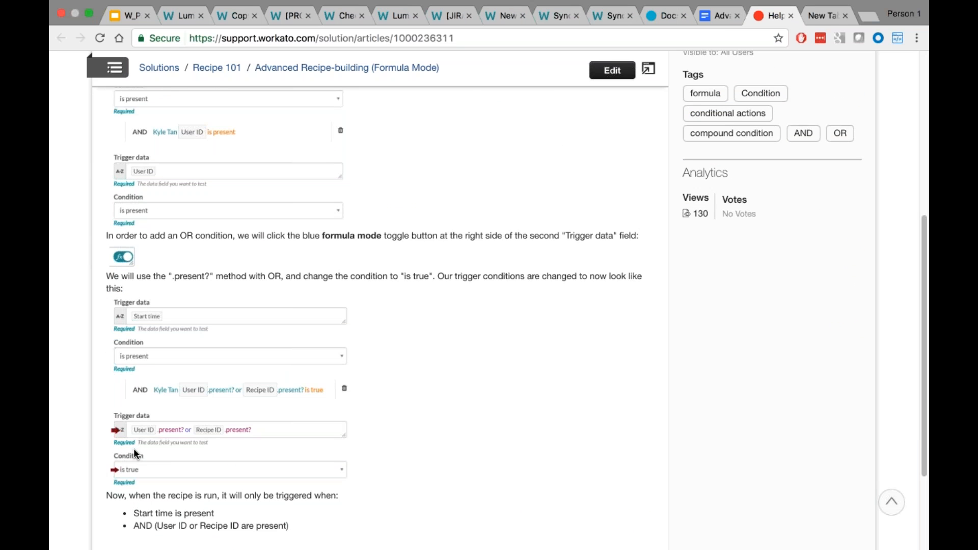
pyautogui.scroll(-1, 134, 453)
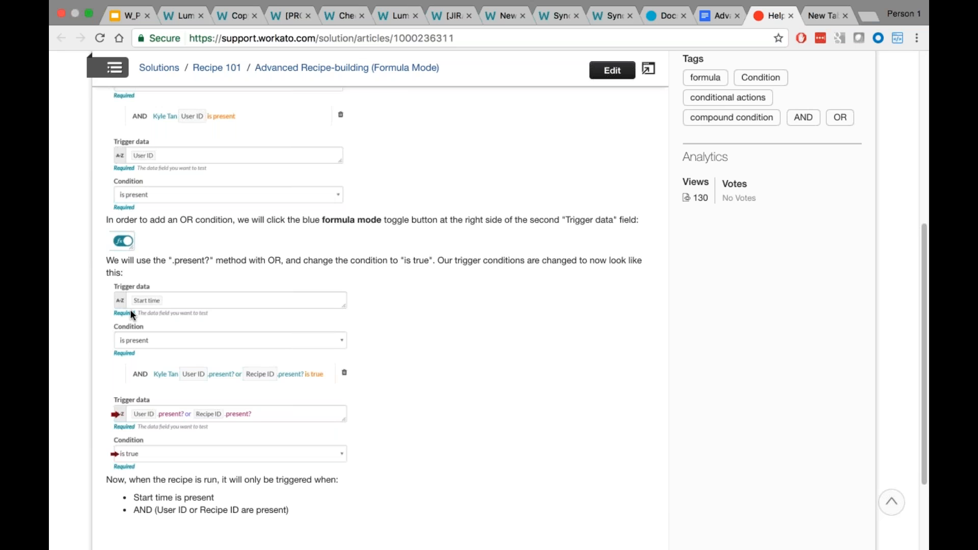
# Return to the copied recipe and review its Account ID and Account Name trigger conditions.
pyautogui.click(231, 20)
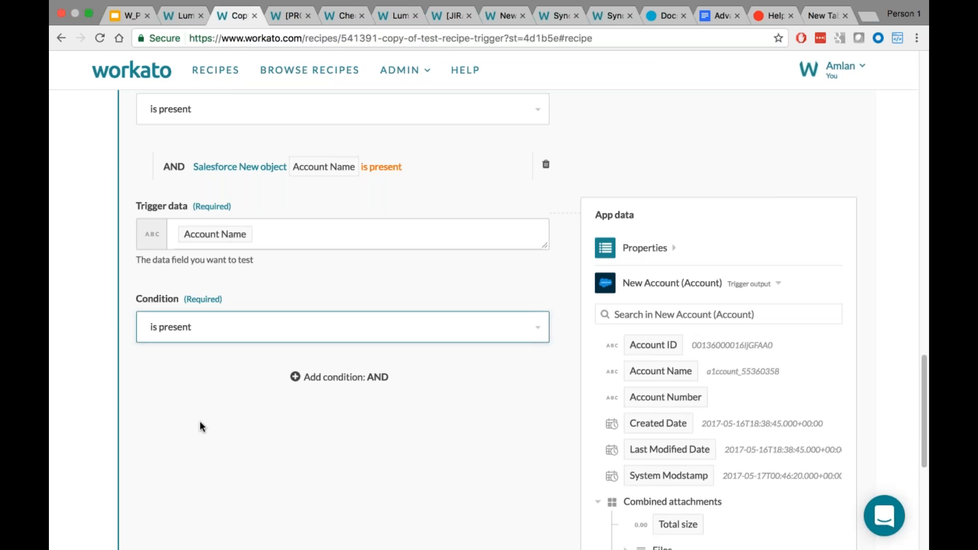
pyautogui.scroll(1, 200, 422)
pyautogui.scroll(15, 200, 421)
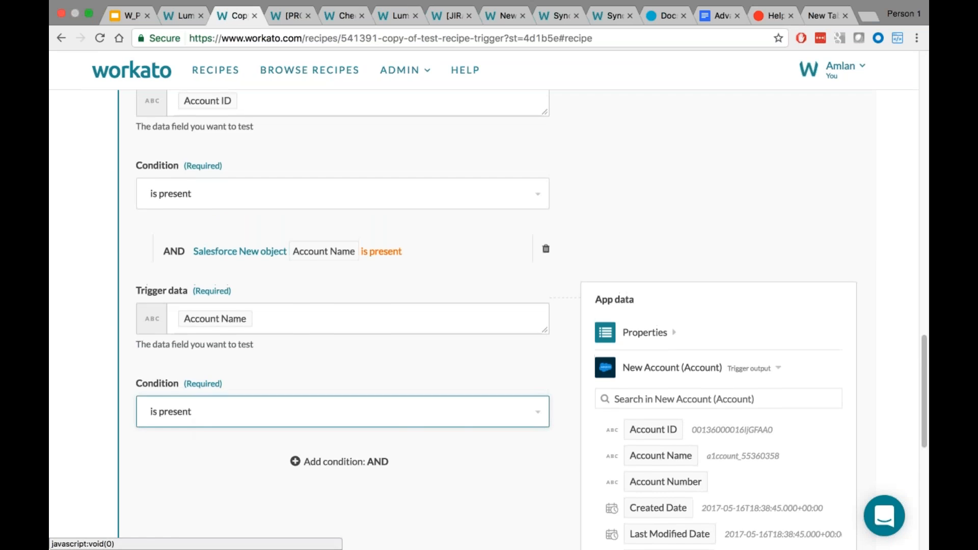
pyautogui.scroll(3, 199, 424)
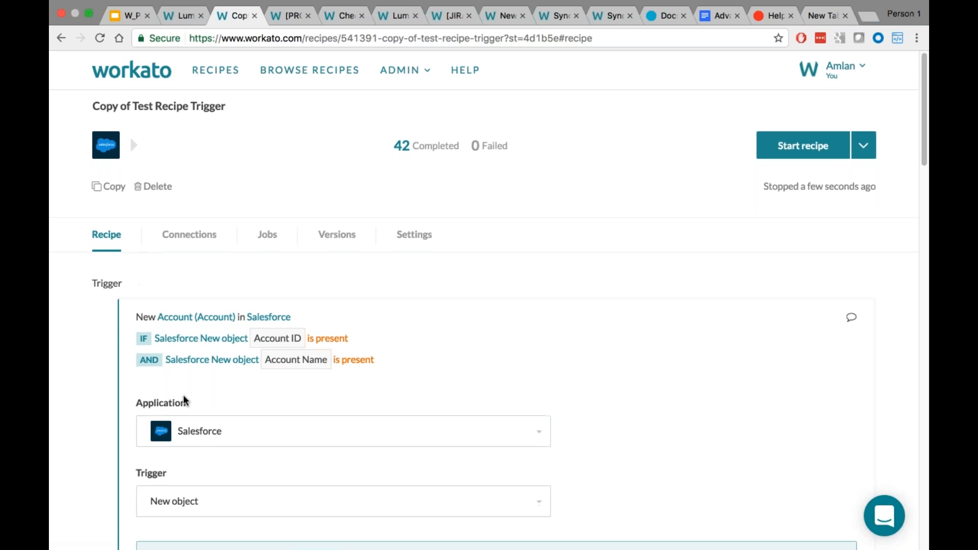
pyautogui.scroll(-10, 186, 338)
pyautogui.scroll(-10, 184, 400)
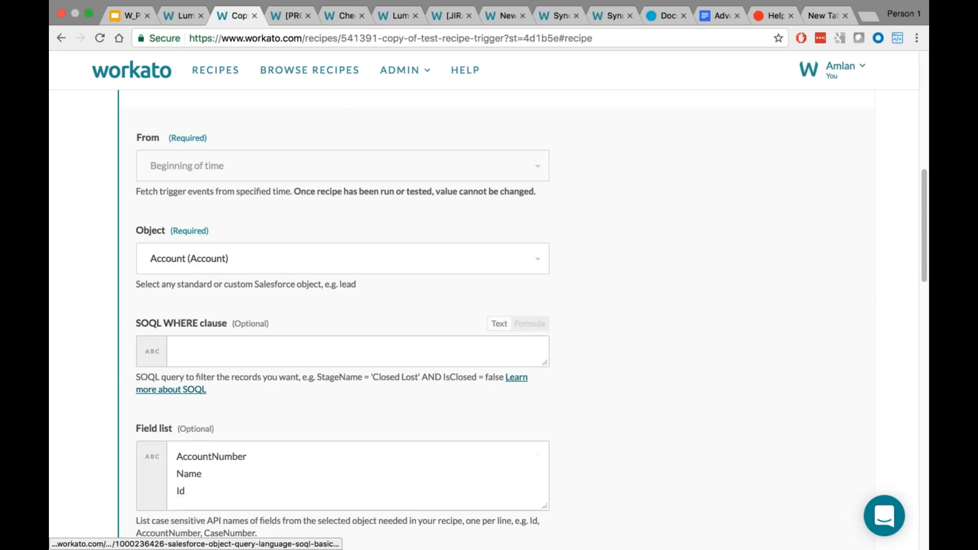
pyautogui.scroll(-5, 157, 457)
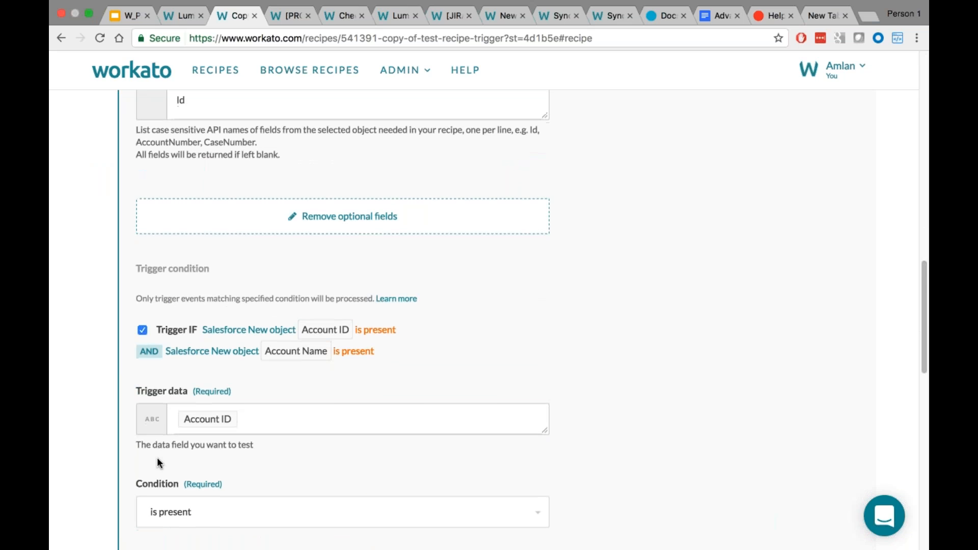
# Switch the first Trigger data field to formula mode and append the partial formula .to_d to Account ID.
pyautogui.click(258, 404)
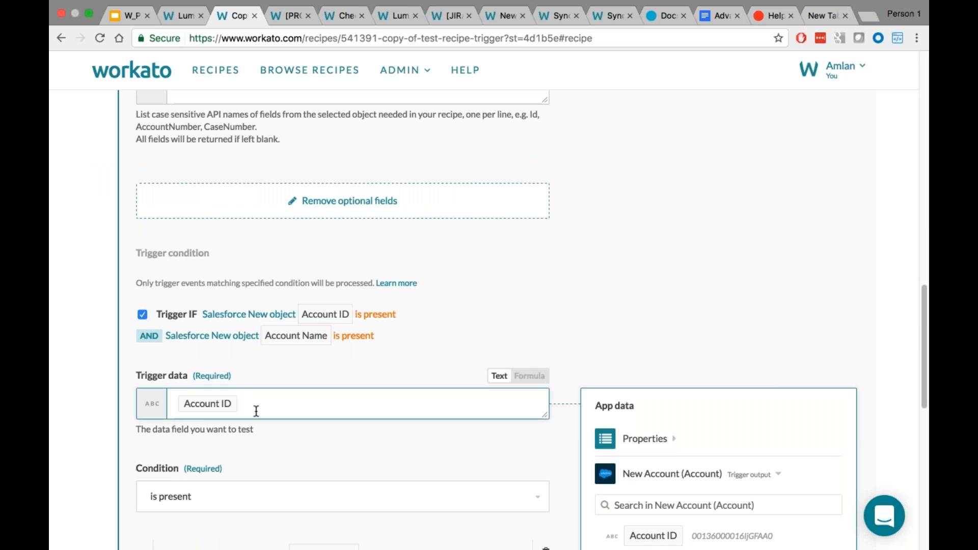
pyautogui.write('.to_d')
pyautogui.click(514, 382)
pyautogui.click(275, 406)
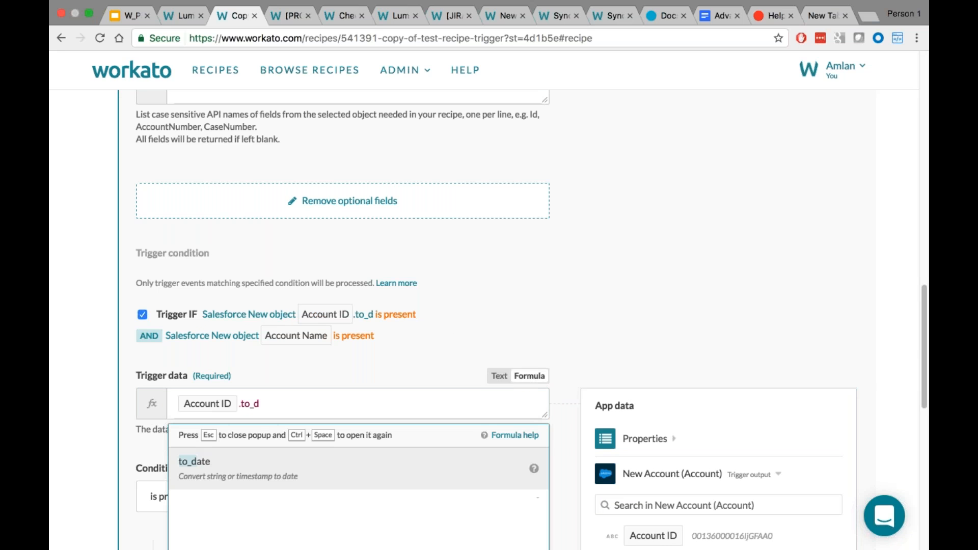
pyautogui.click(453, 327)
pyautogui.scroll(1, 453, 327)
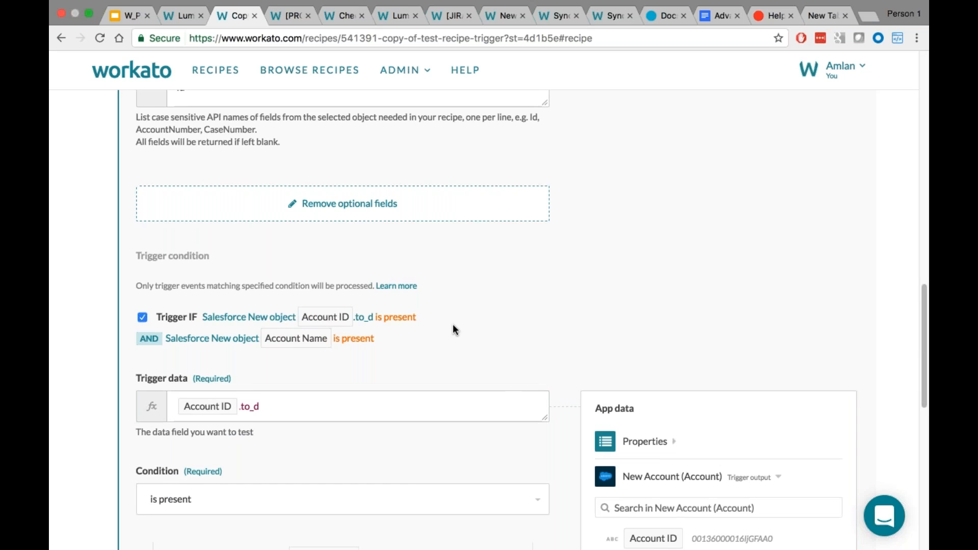
# Try to run the recipe with the incomplete formula and check the trigger and recipe header for errors.
pyautogui.scroll(10, 454, 324)
pyautogui.click(864, 145)
pyautogui.click(616, 277)
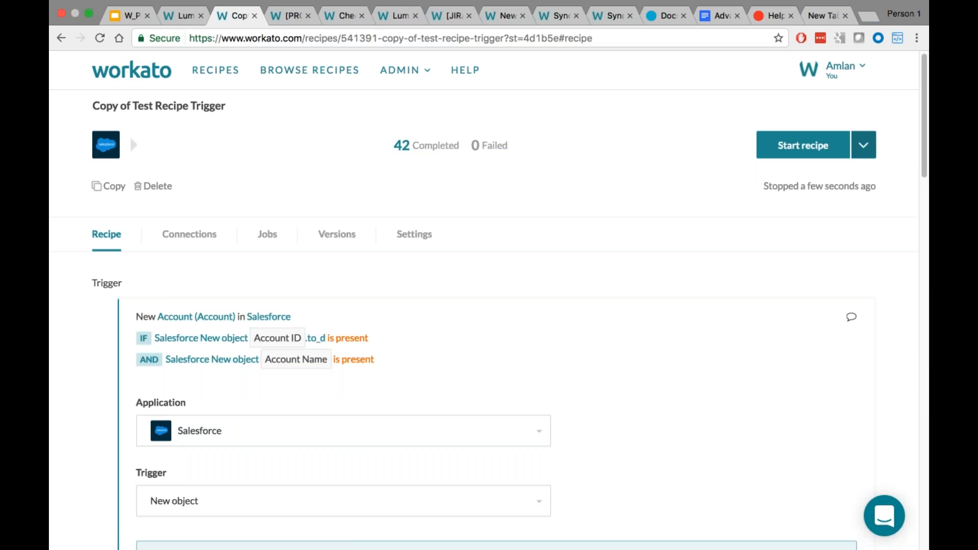
pyautogui.click(864, 146)
pyautogui.click(812, 173)
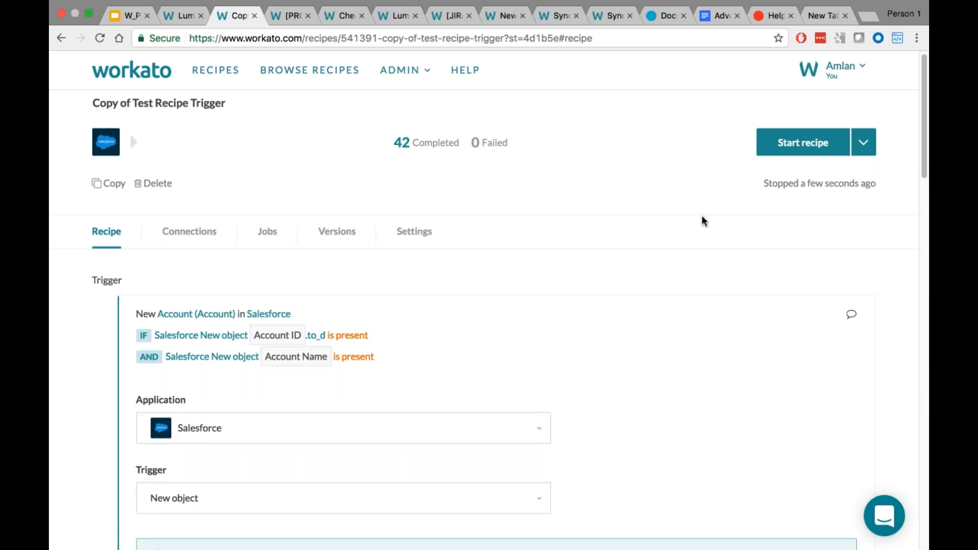
pyautogui.scroll(-2, 210, 362)
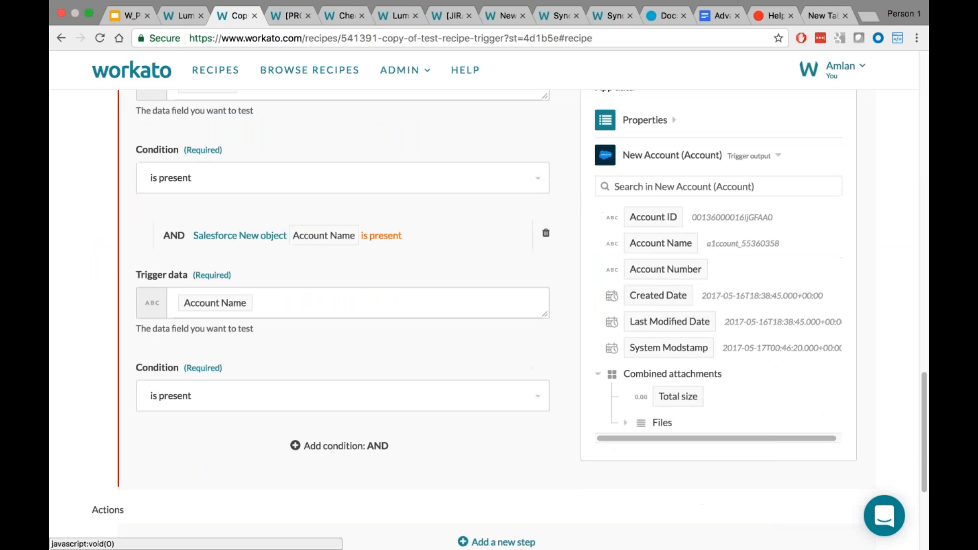
pyautogui.scroll(1, 210, 362)
pyautogui.scroll(3, 336, 306)
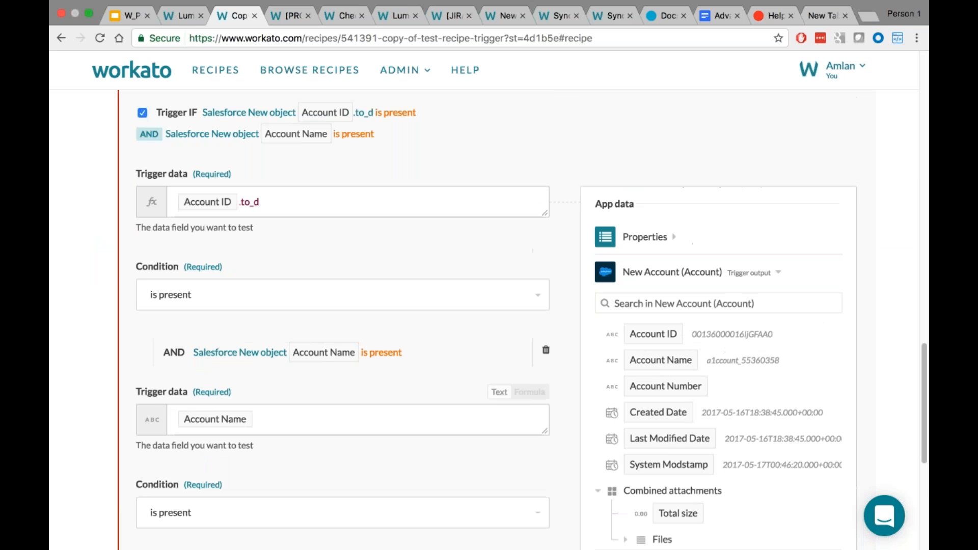
pyautogui.scroll(15, 199, 224)
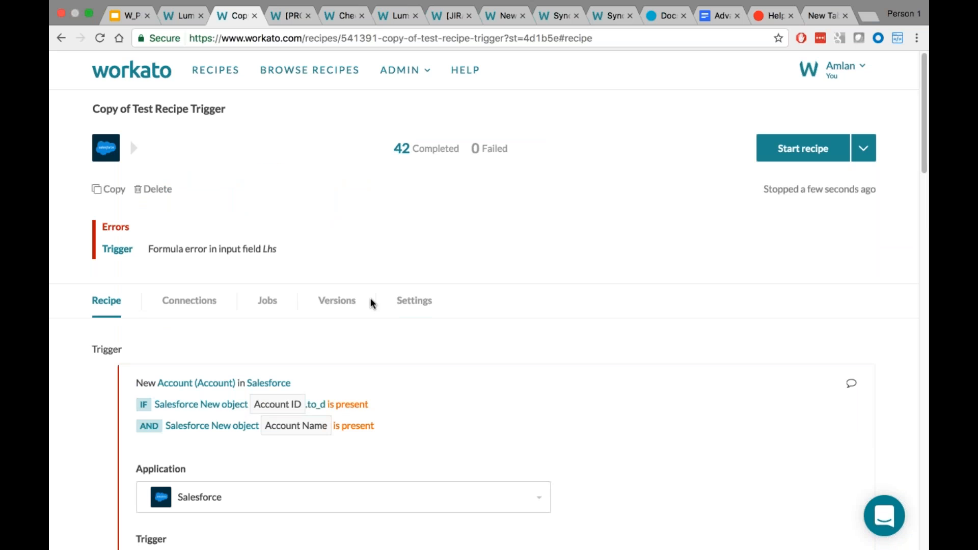
# Remove the .to_d formula from the first Trigger data field so that only Account ID is left.
pyautogui.scroll(-5, 316, 351)
pyautogui.scroll(-10, 316, 355)
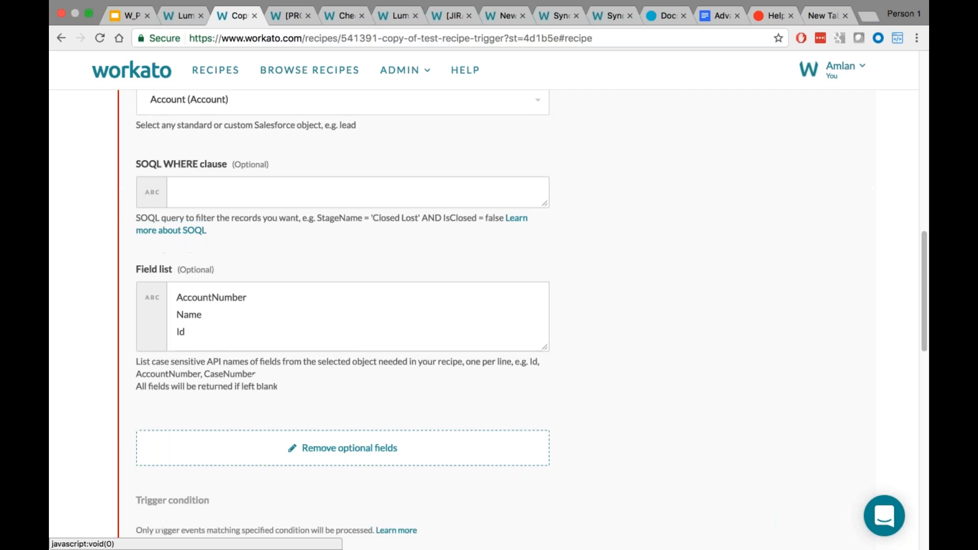
pyautogui.scroll(-4, 277, 337)
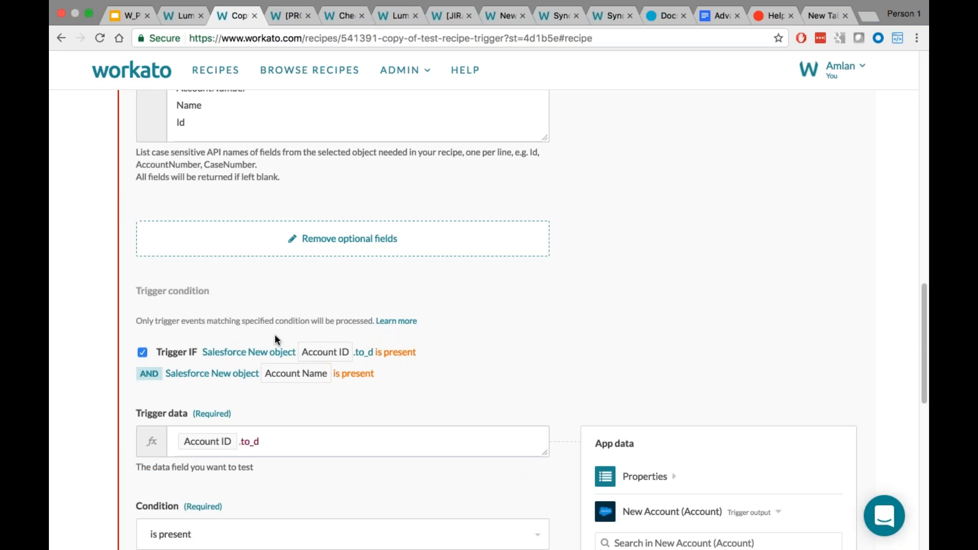
pyautogui.click(286, 441)
pyautogui.press('BackSpace')
pyautogui.press('BackSpace')
pyautogui.press('BackSpace')
pyautogui.press('BackSpace')
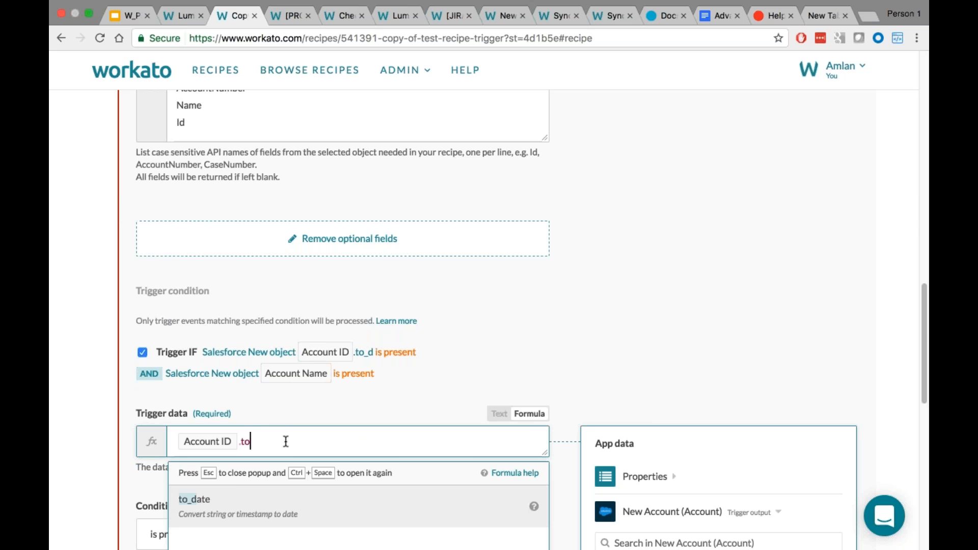
pyautogui.press('BackSpace')
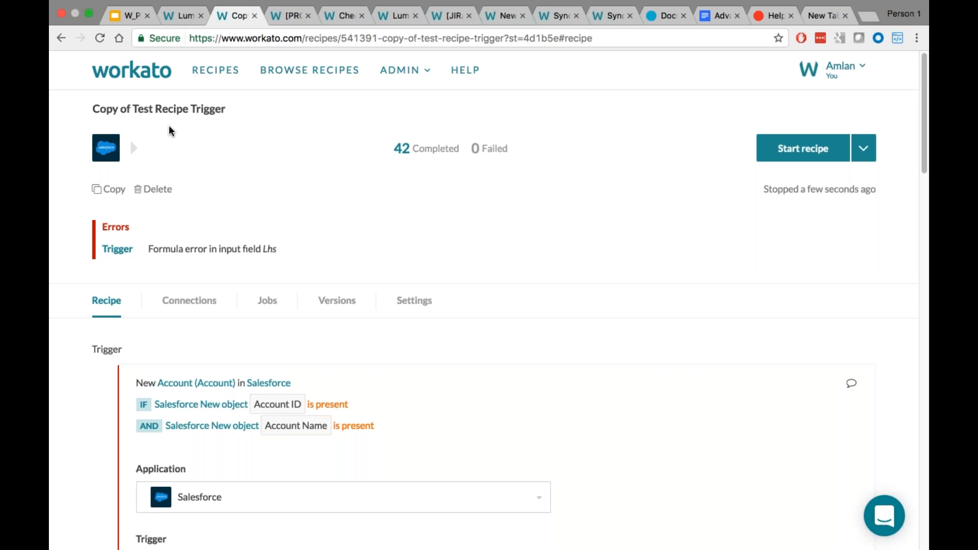
# Switch to the presentation and revisit the slides on trigger filters, Time Machine, and Real Time, Polled and Batch triggers.
pyautogui.click(131, 20)
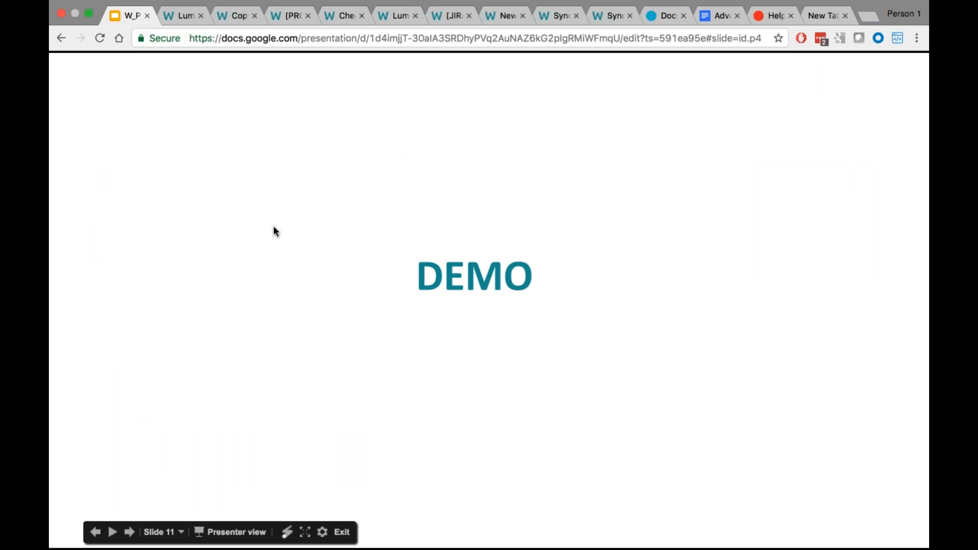
pyautogui.press('Left')
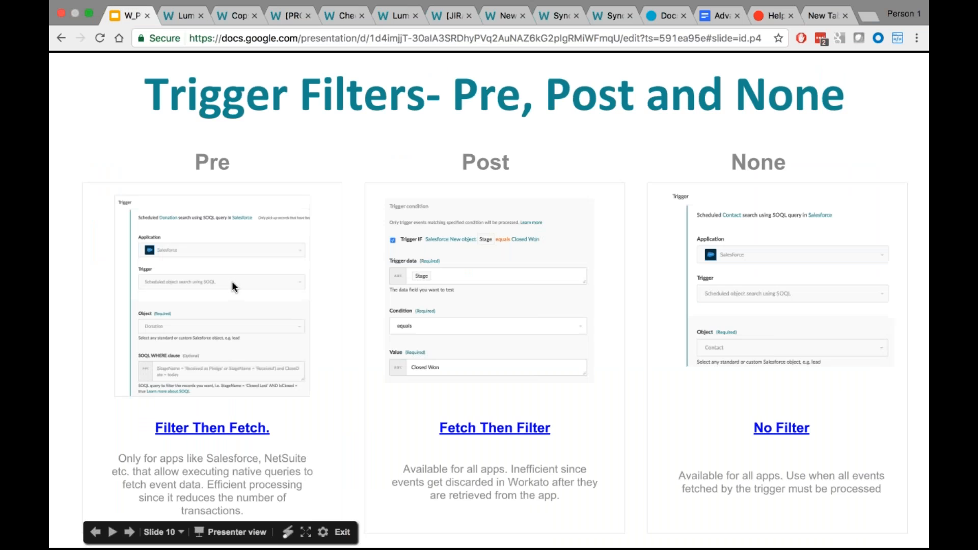
pyautogui.press('Left')
pyautogui.press('Left')
pyautogui.press('Left')
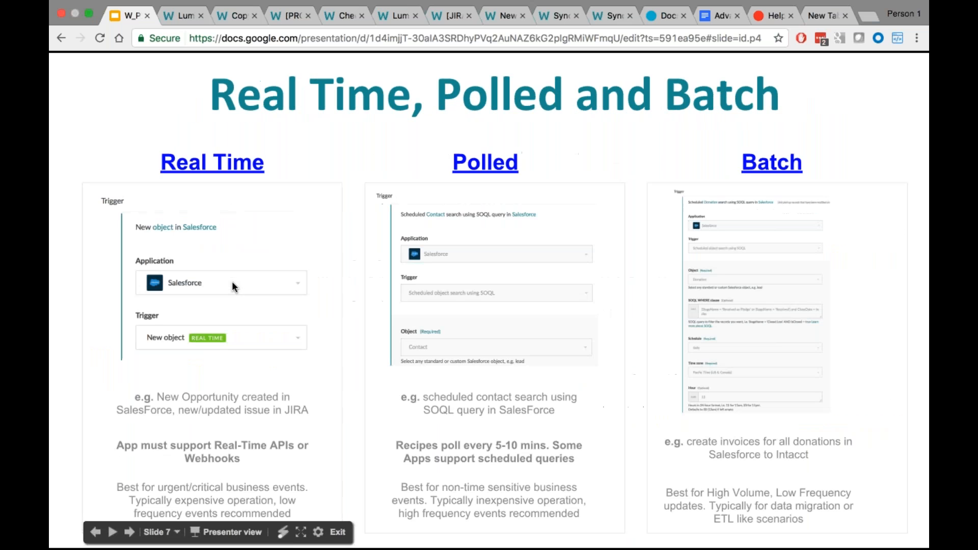
pyautogui.press('Right')
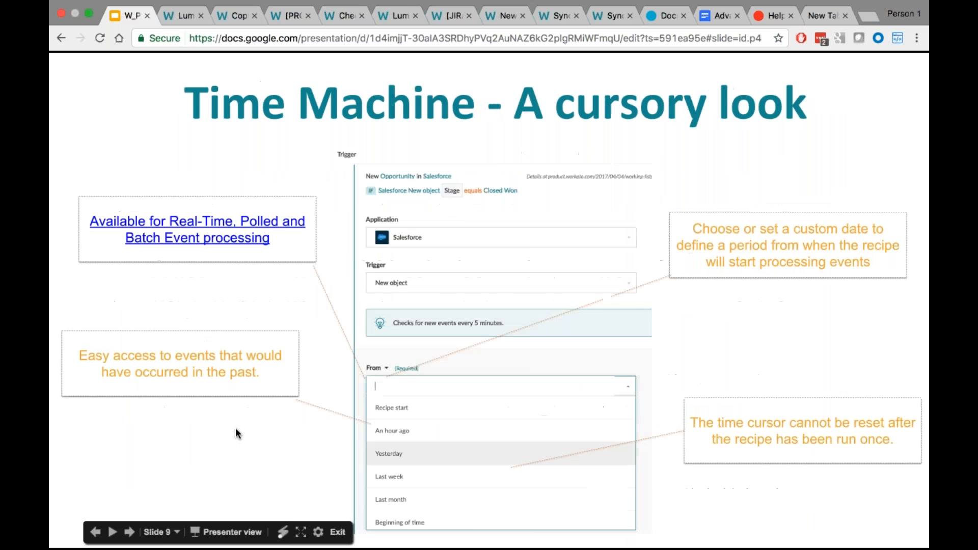
pyautogui.press('Left')
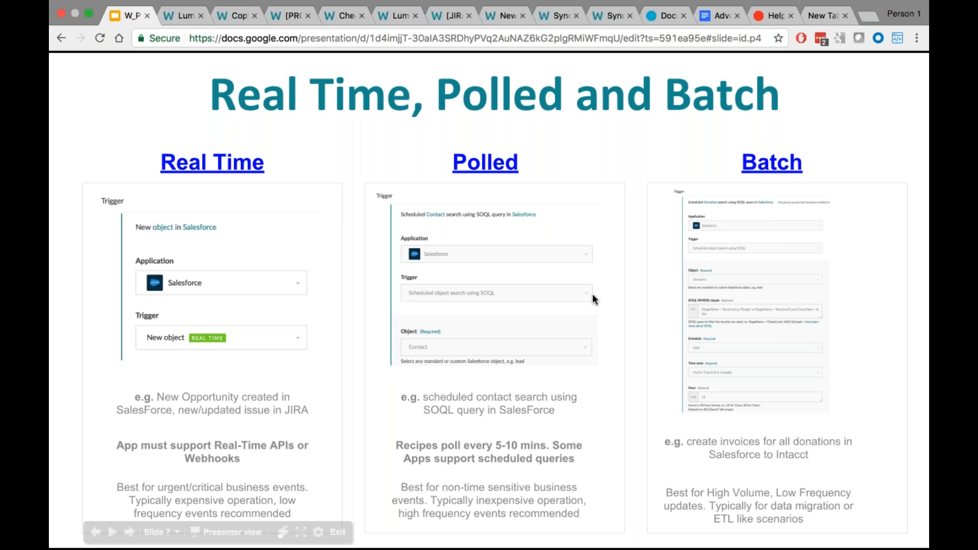
# Leave the copied recipe without saving its changes and start a new recipe from My Recipes.
pyautogui.click(229, 15)
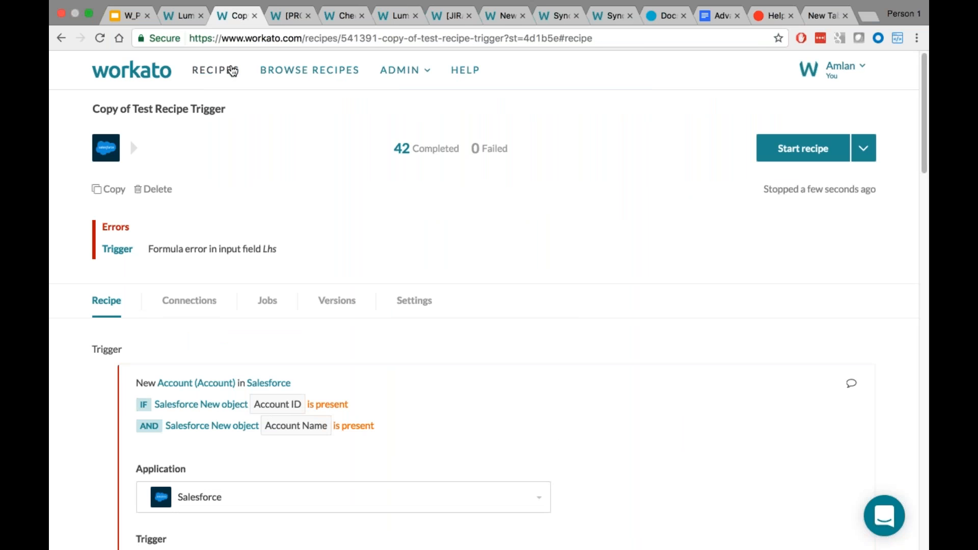
pyautogui.click(224, 71)
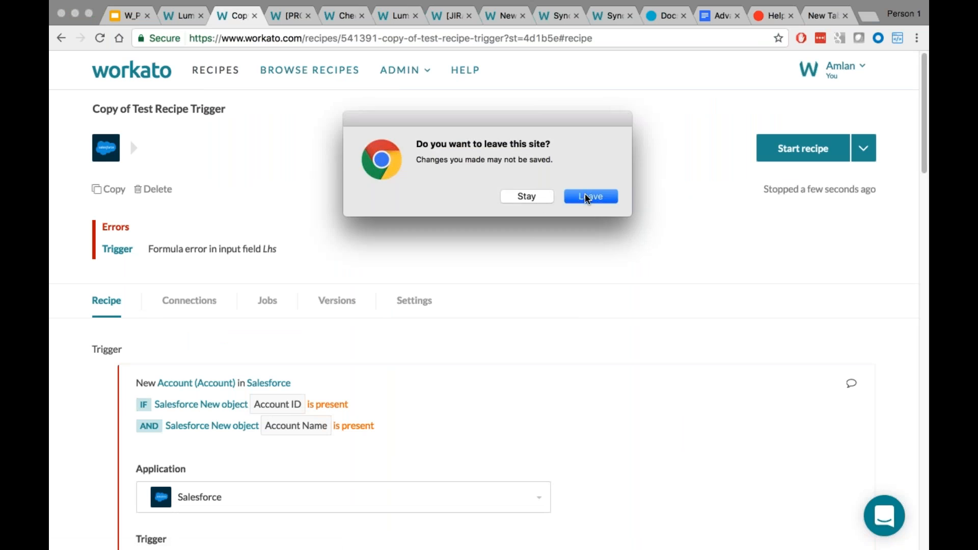
pyautogui.click(572, 191)
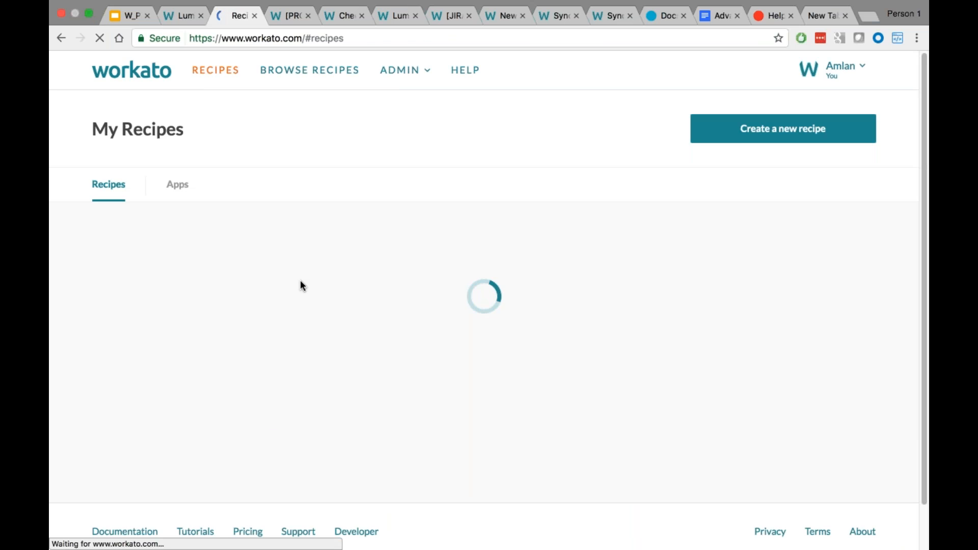
pyautogui.click(736, 141)
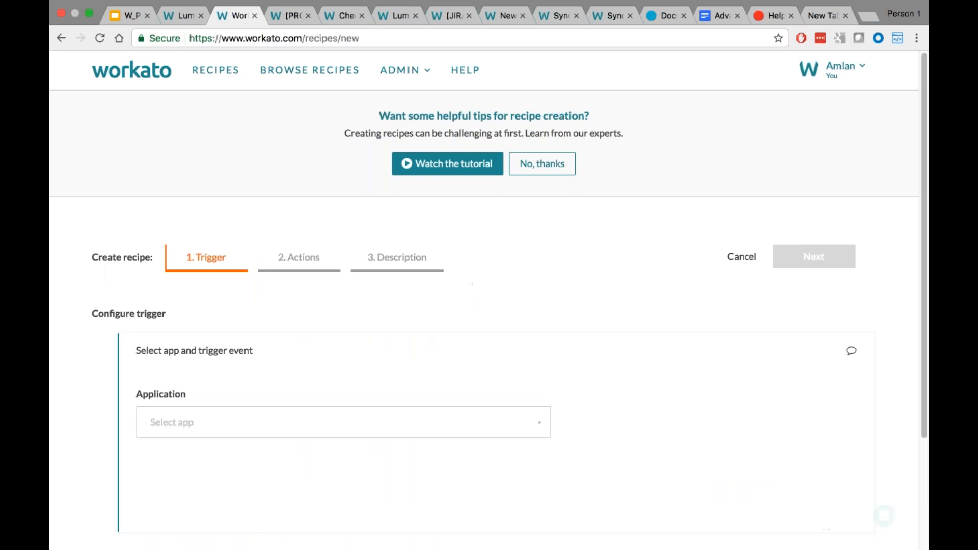
# Set the new recipe's trigger application to HTTP and its trigger event to New event via polling.
pyautogui.click(232, 417)
pyautogui.write('h')
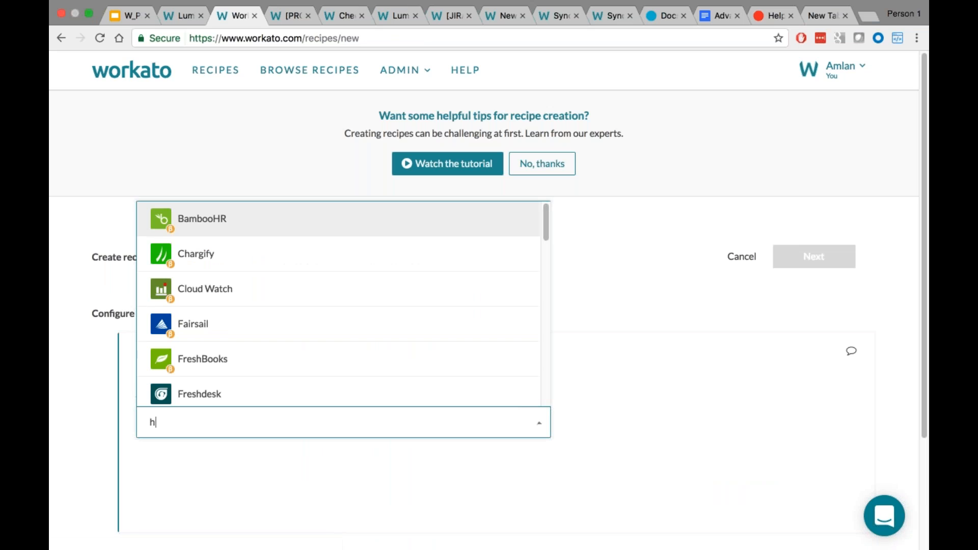
pyautogui.write('ttp')
pyautogui.click(253, 349)
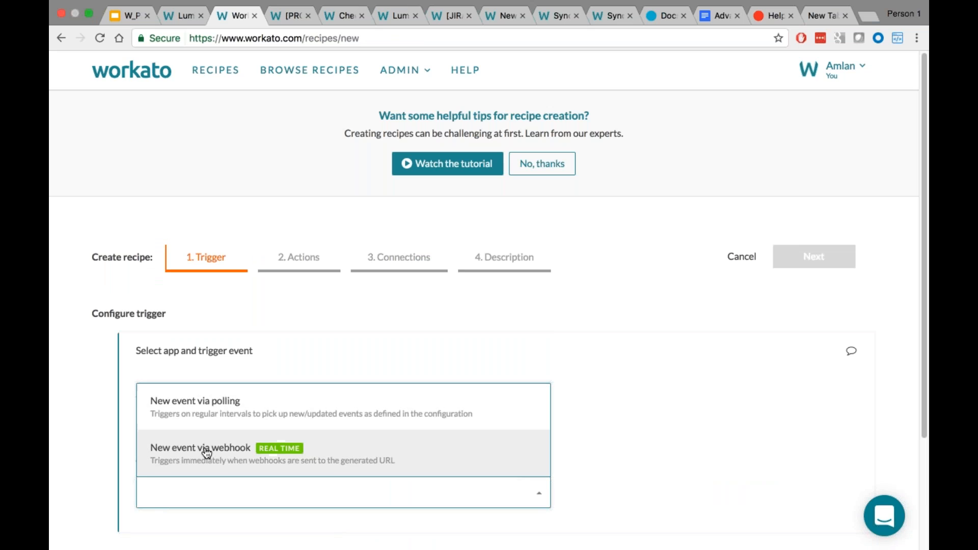
pyautogui.click(205, 405)
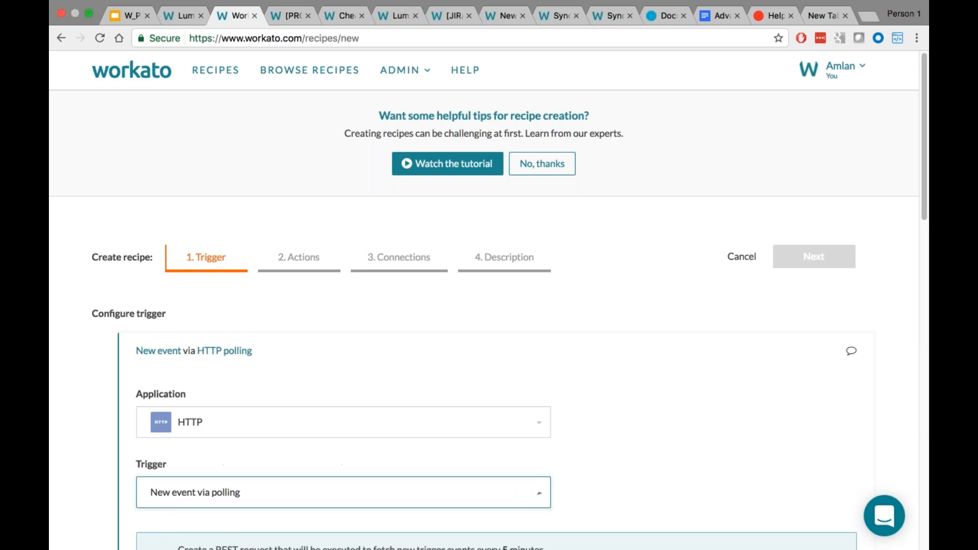
# Review the HTTP polling trigger's settings, from event name, URL and request headers to response type and response body example.
pyautogui.scroll(-9, 190, 420)
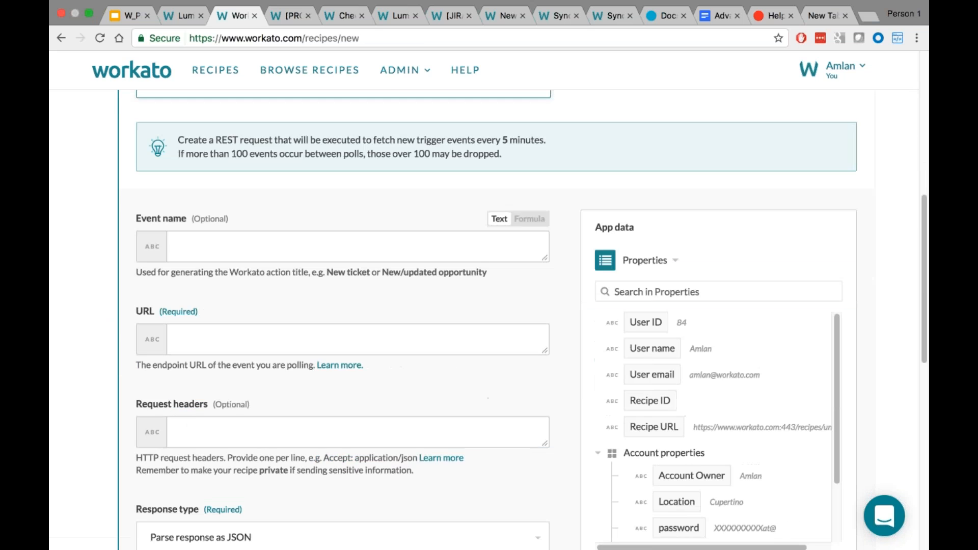
pyautogui.scroll(-5, 189, 412)
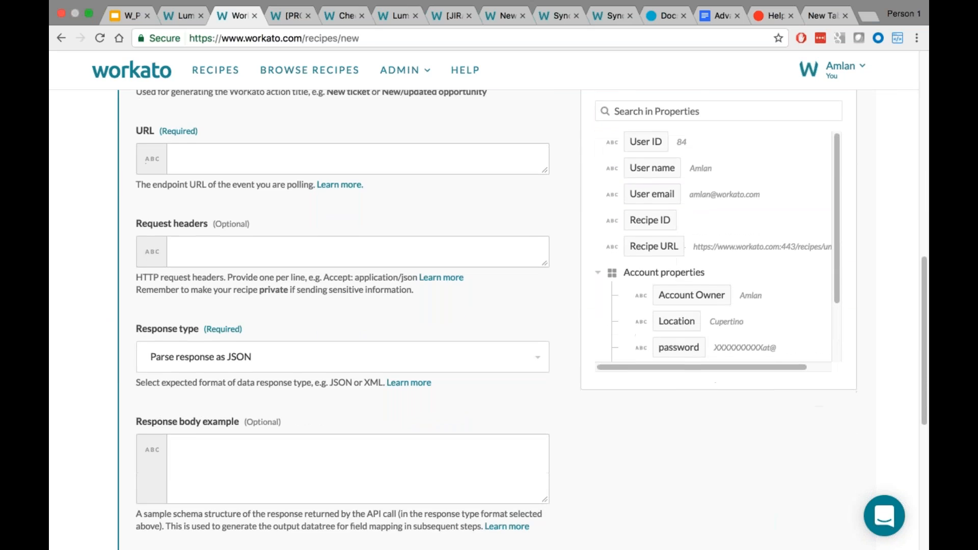
pyautogui.scroll(-3, 277, 288)
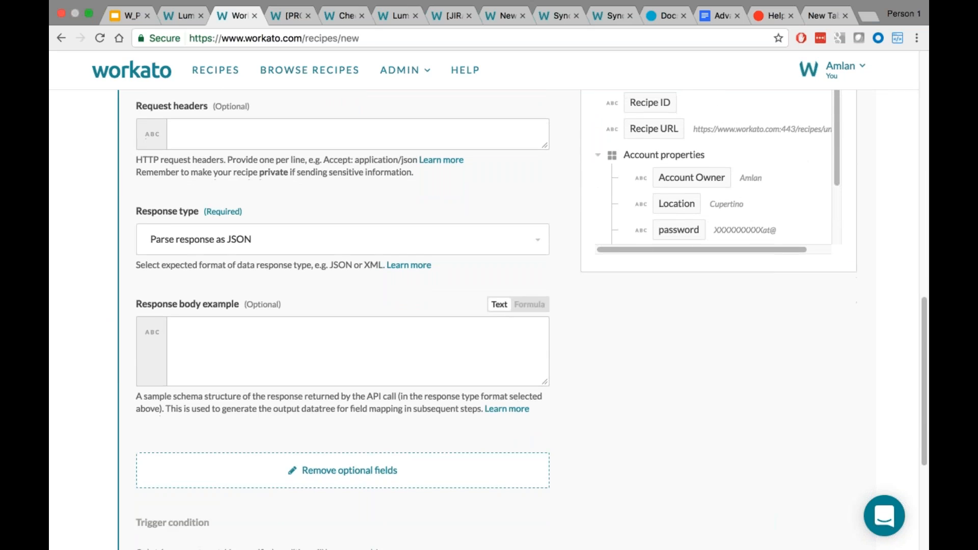
pyautogui.scroll(10, 188, 412)
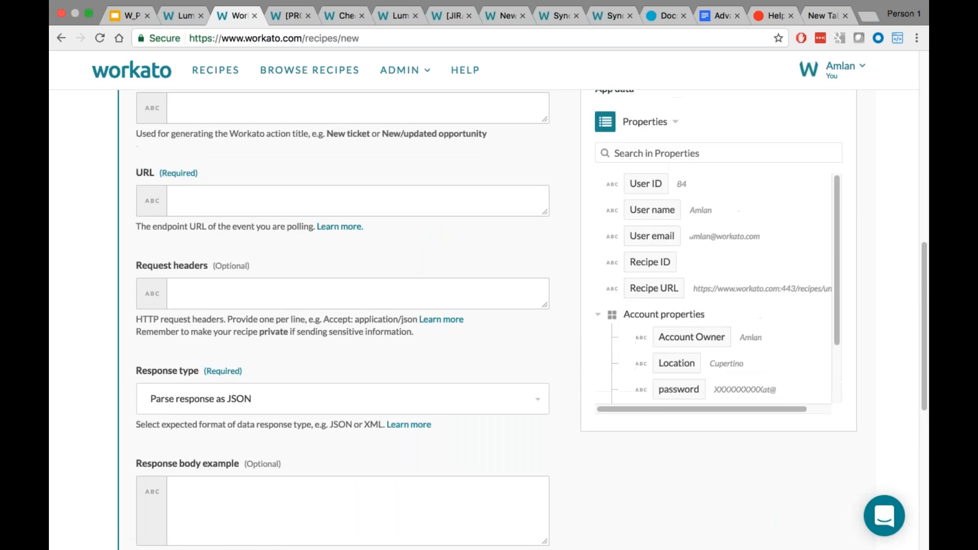
pyautogui.scroll(6, 202, 404)
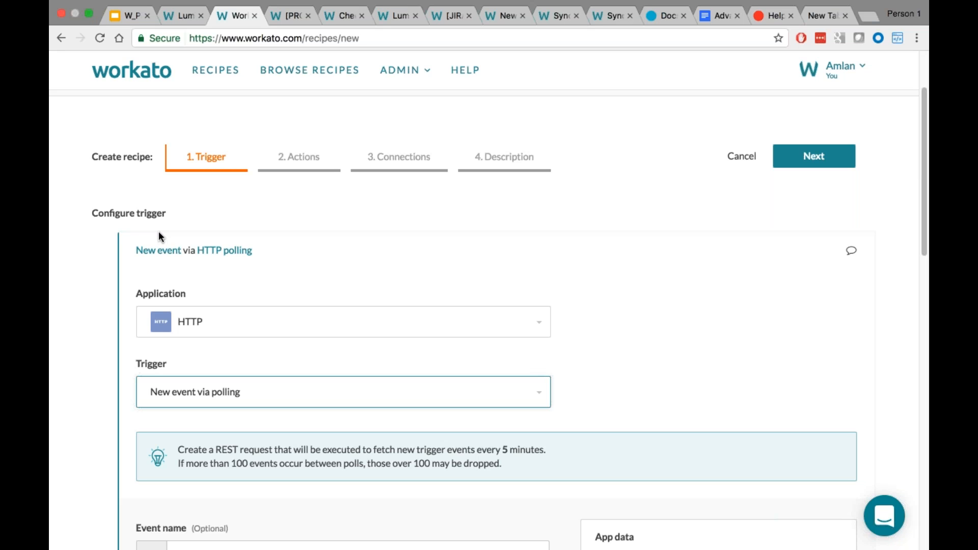
# Change the new recipe's trigger application to Salesforce.
pyautogui.click(227, 335)
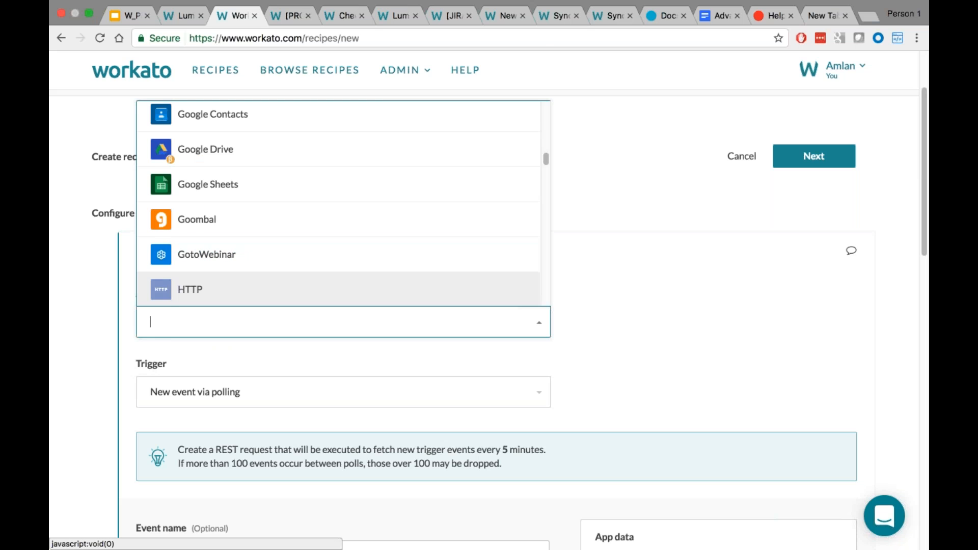
pyautogui.write('sales')
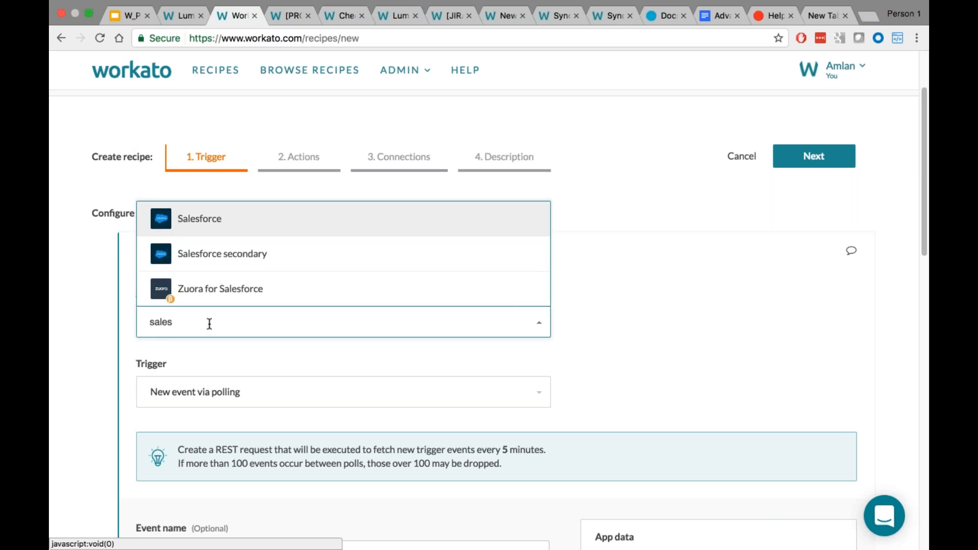
pyautogui.click(203, 222)
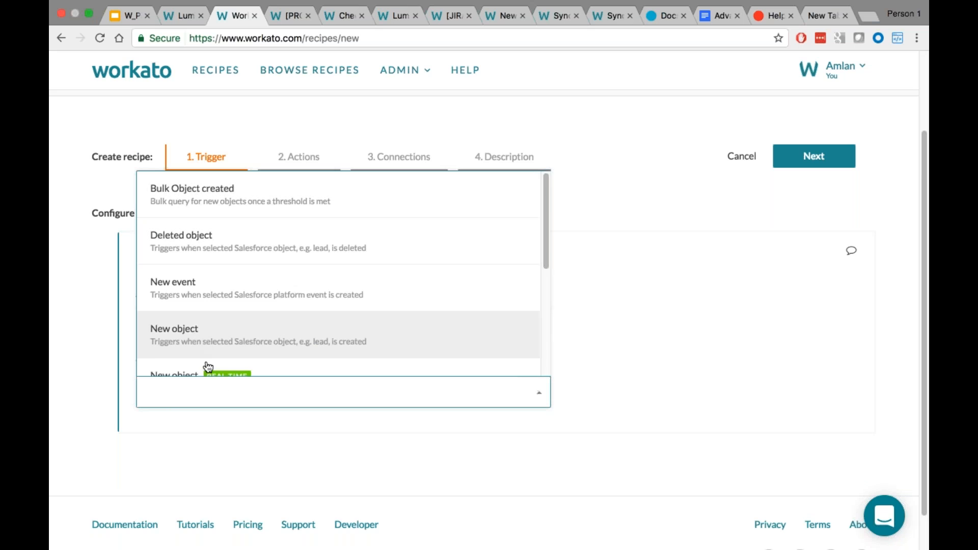
# Examine the available Salesforce trigger events, comparing the standard, real-time and batch variants, without choosing one.
pyautogui.scroll(-1, 190, 308)
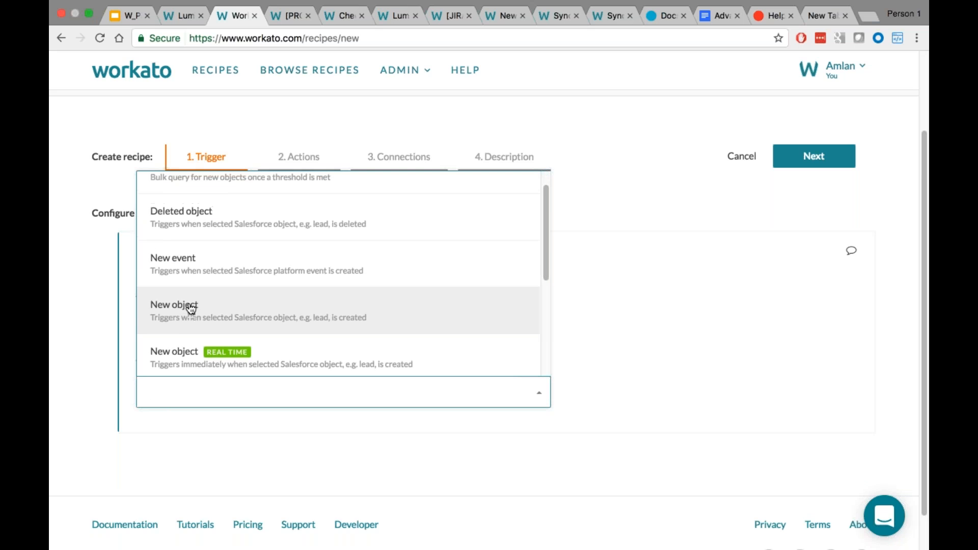
pyautogui.scroll(1, 190, 308)
pyautogui.scroll(-3, 191, 309)
pyautogui.scroll(-3, 191, 309)
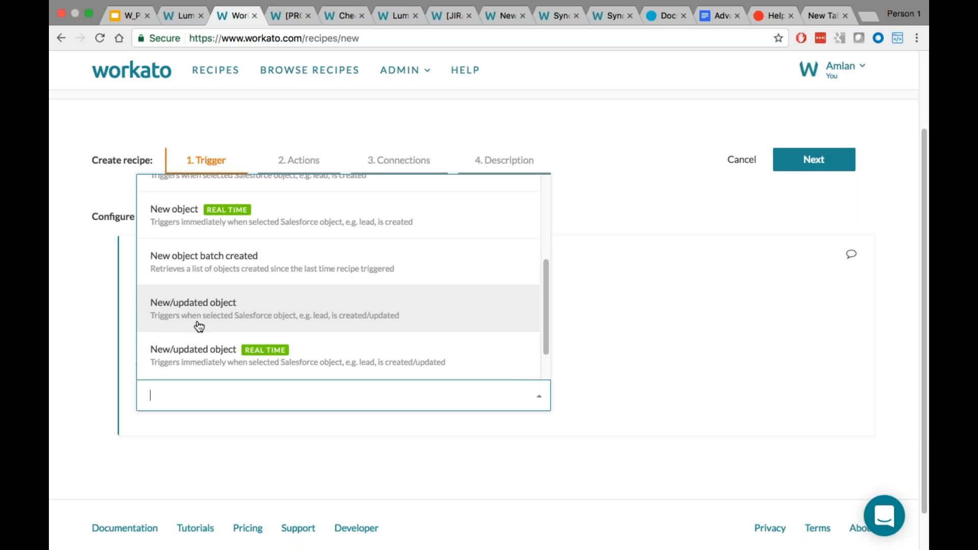
pyautogui.click(164, 441)
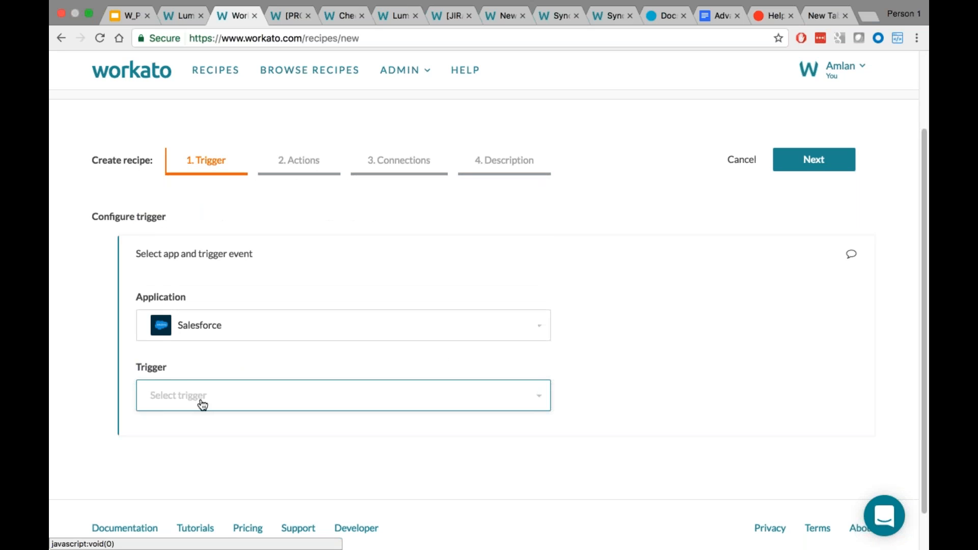
pyautogui.click(203, 402)
pyautogui.click(174, 442)
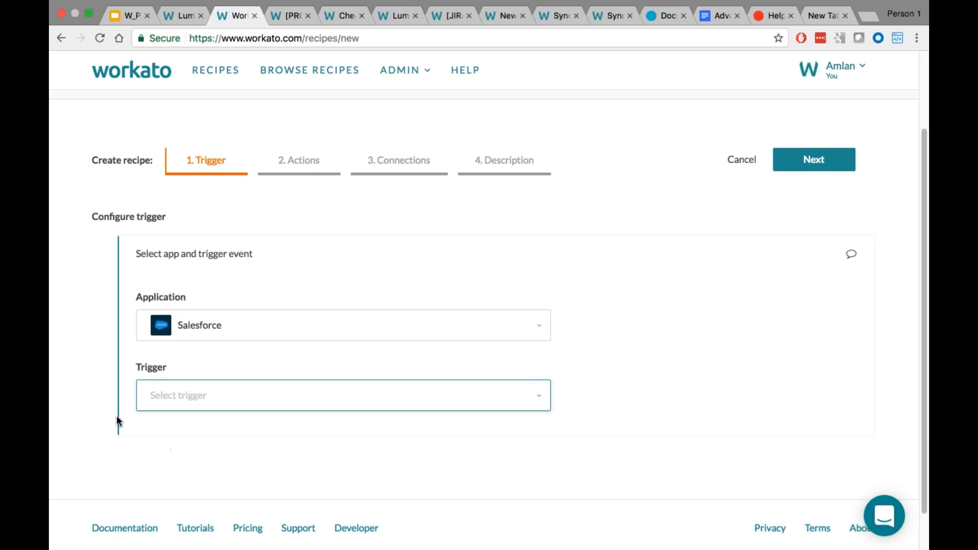
pyautogui.scroll(-1, 101, 393)
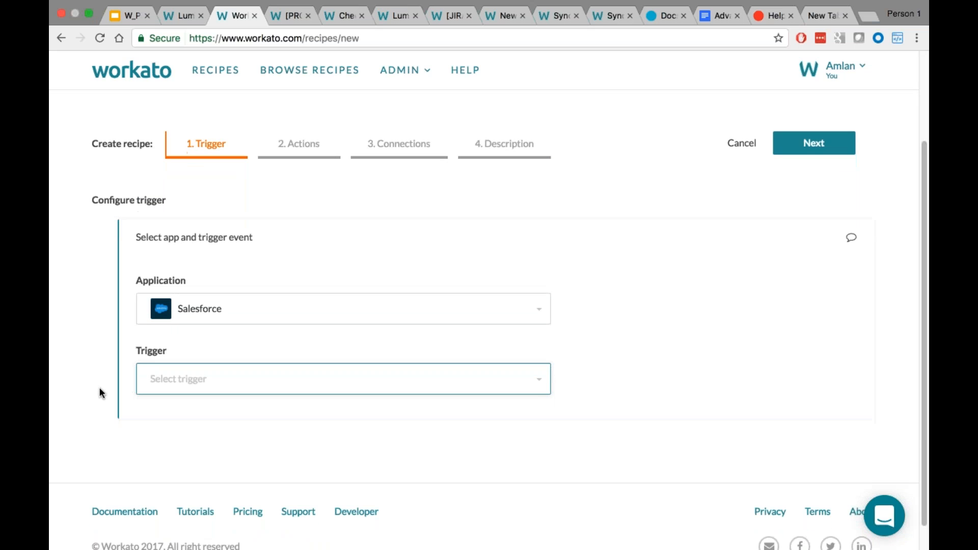
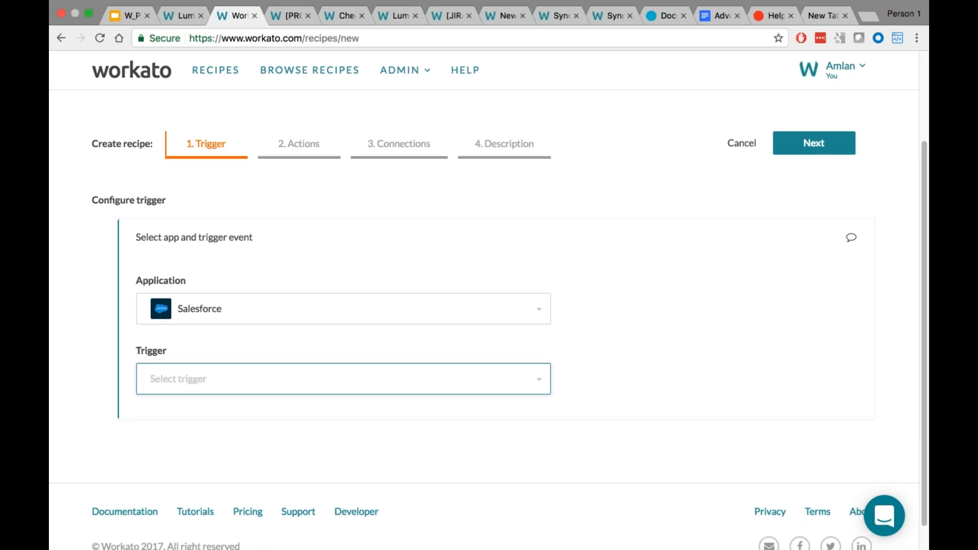
# Switch from the browser to GoToMeeting.
pyautogui.press('super+Tab')
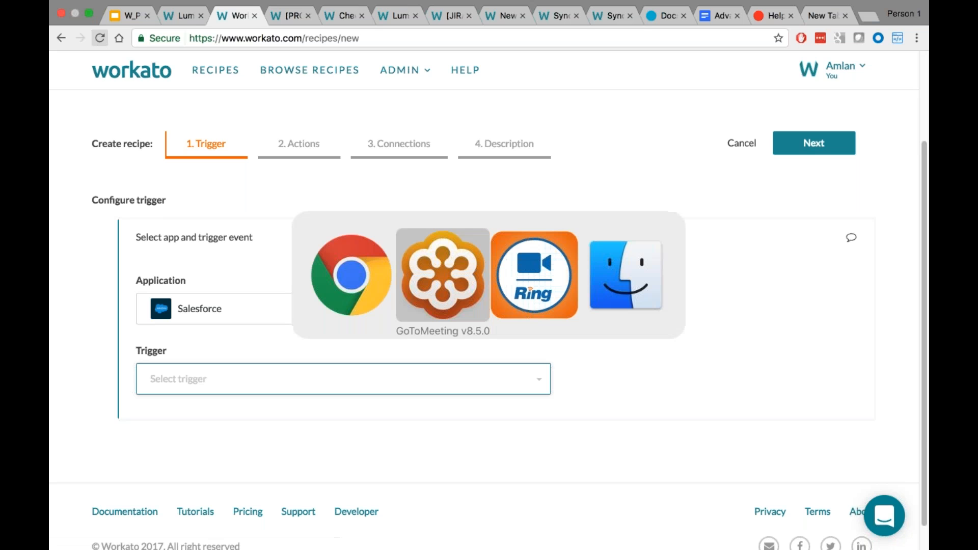
pyautogui.press('super+Tab')
pyautogui.press('super+Tab')
pyautogui.press('super+Tab')
pyautogui.press('super+Tab')
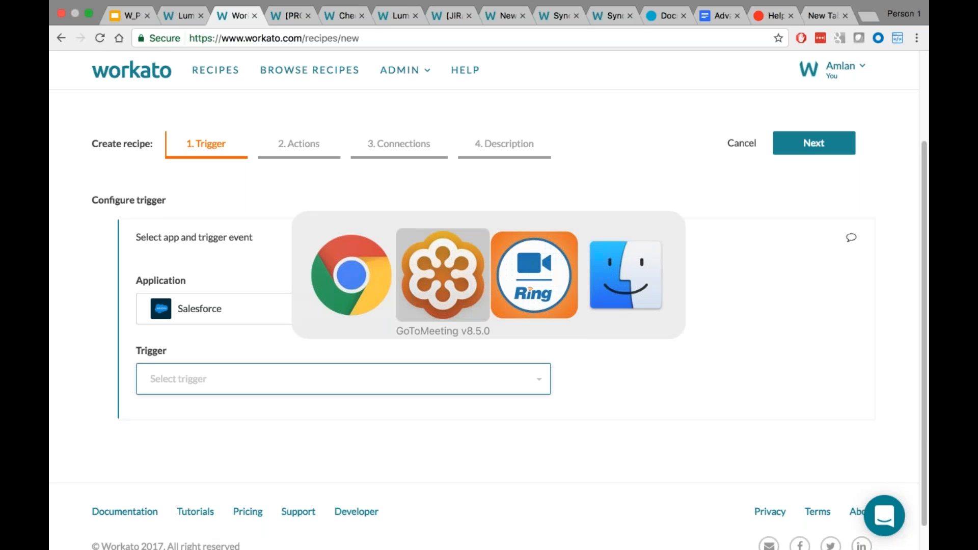